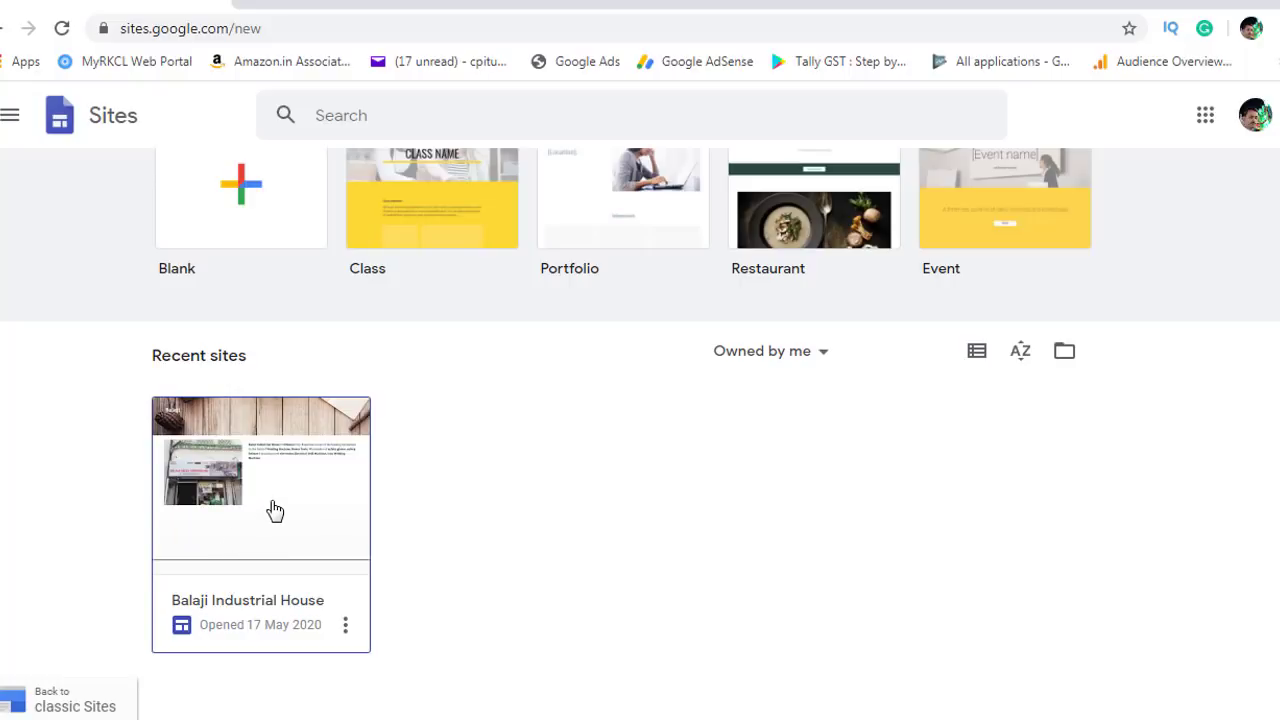
# Step: Open the Balaji Industrial House site for editing and look over its home page header and business description
pyautogui.click(276, 507)
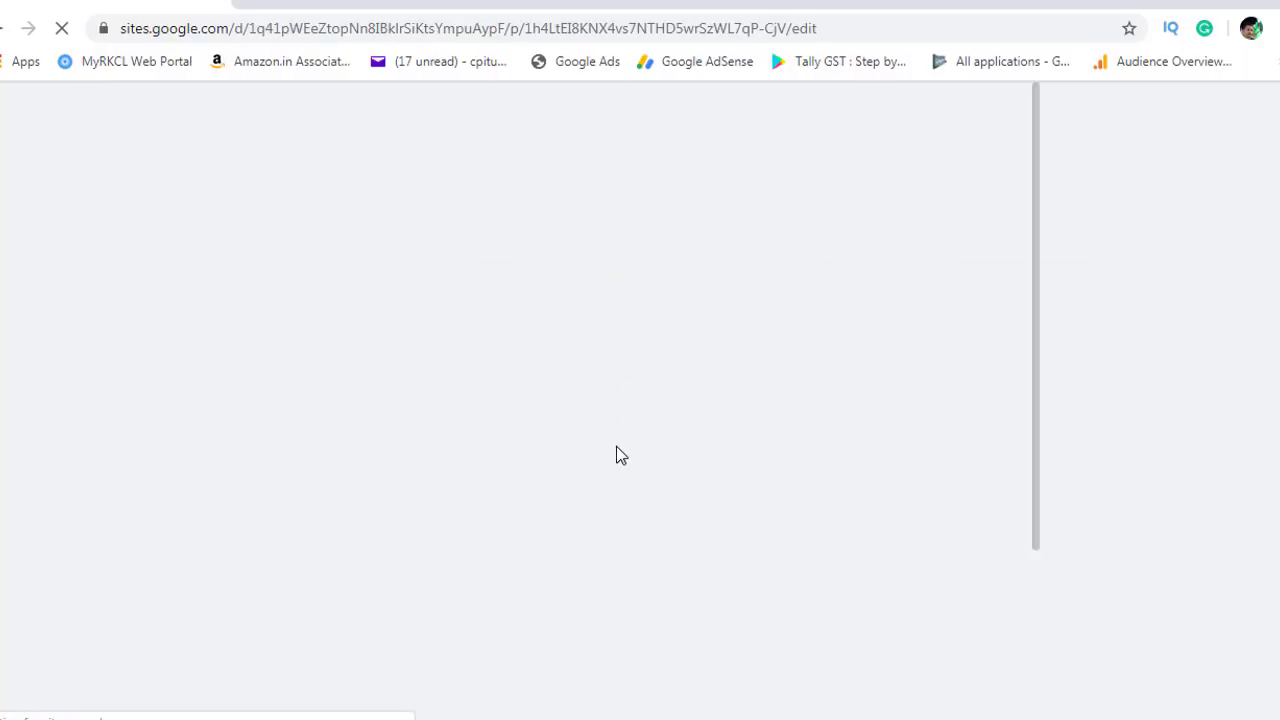
pyautogui.scroll(-1, 428, 450)
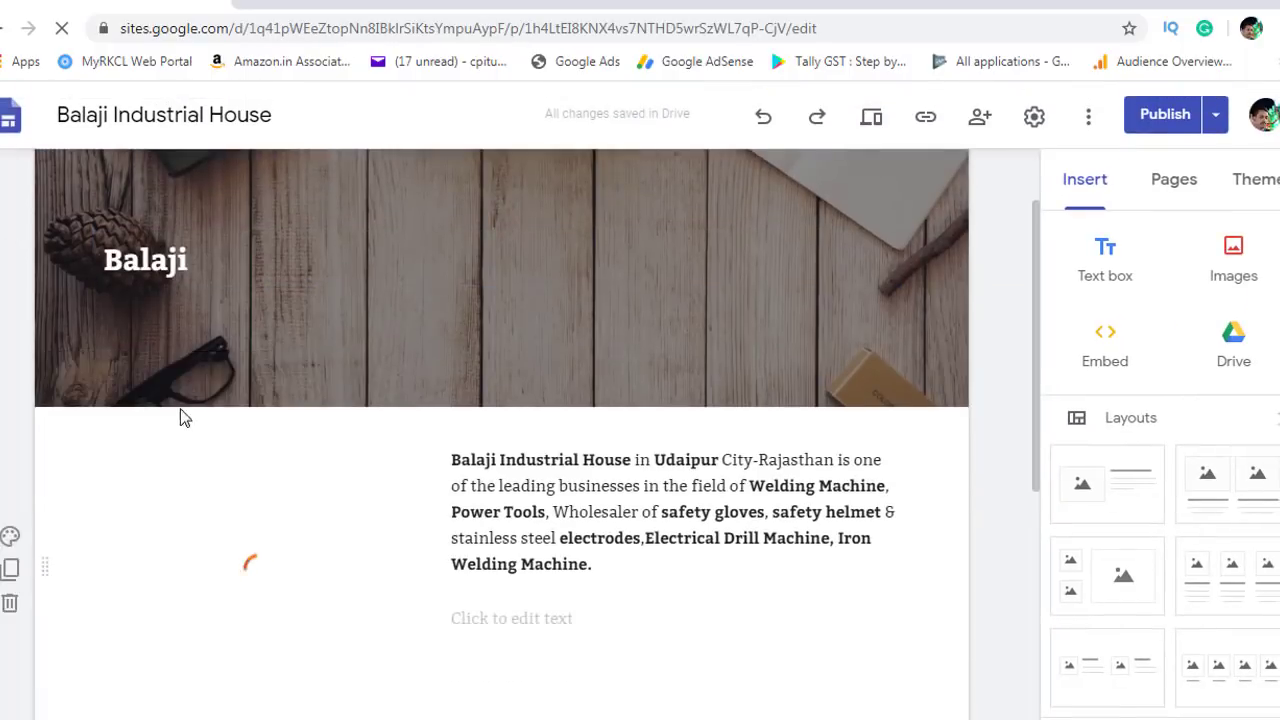
pyautogui.click(645, 510)
pyautogui.scroll(1, 663, 509)
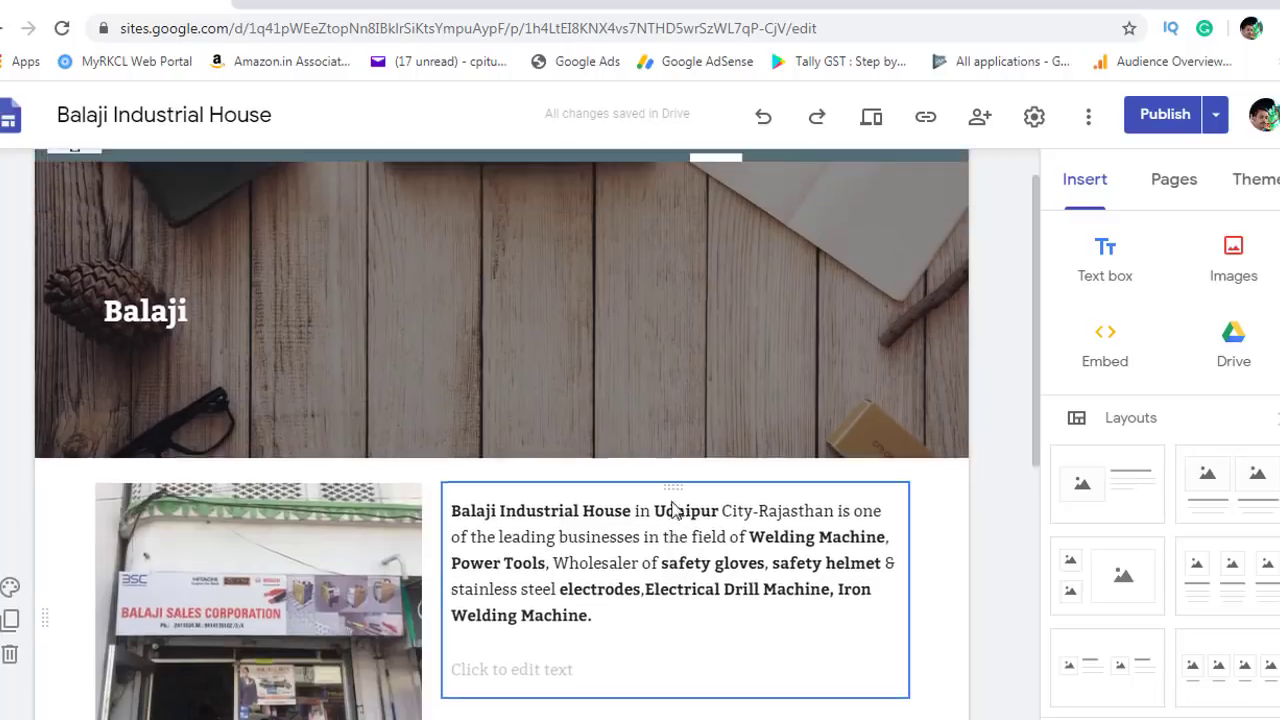
pyautogui.scroll(-1, 667, 519)
pyautogui.click(664, 514)
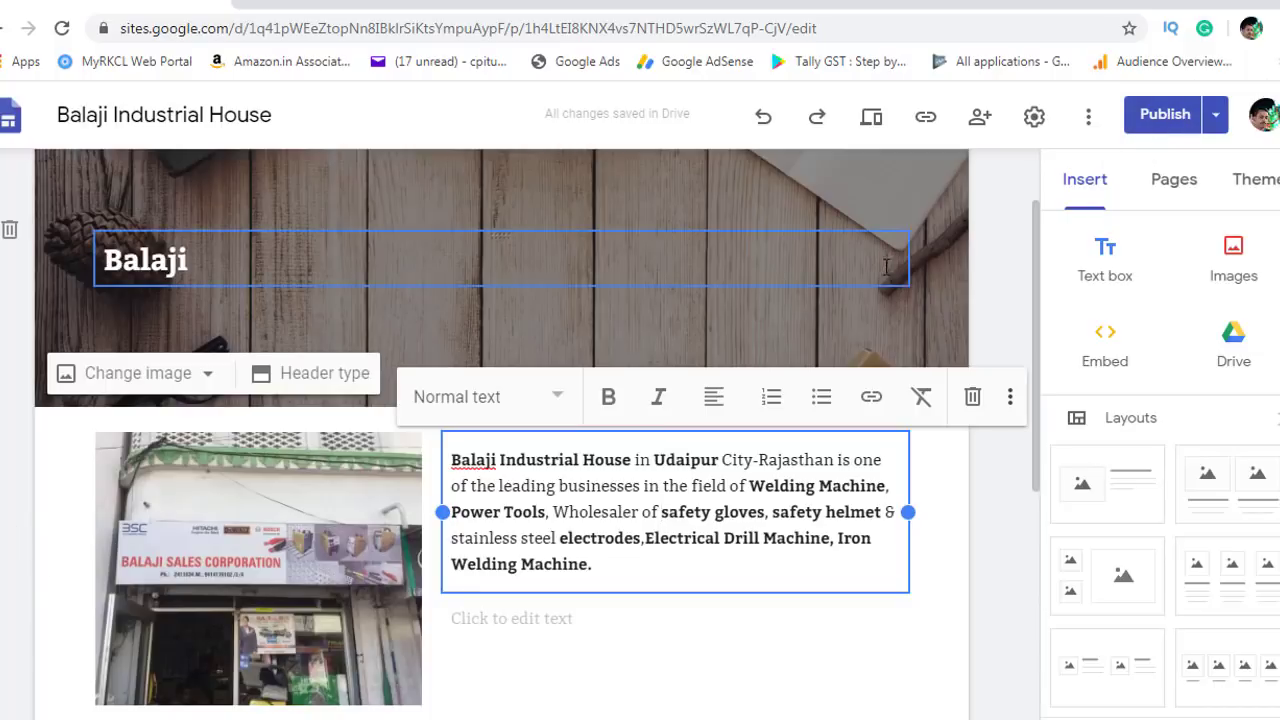
pyautogui.scroll(1, 869, 322)
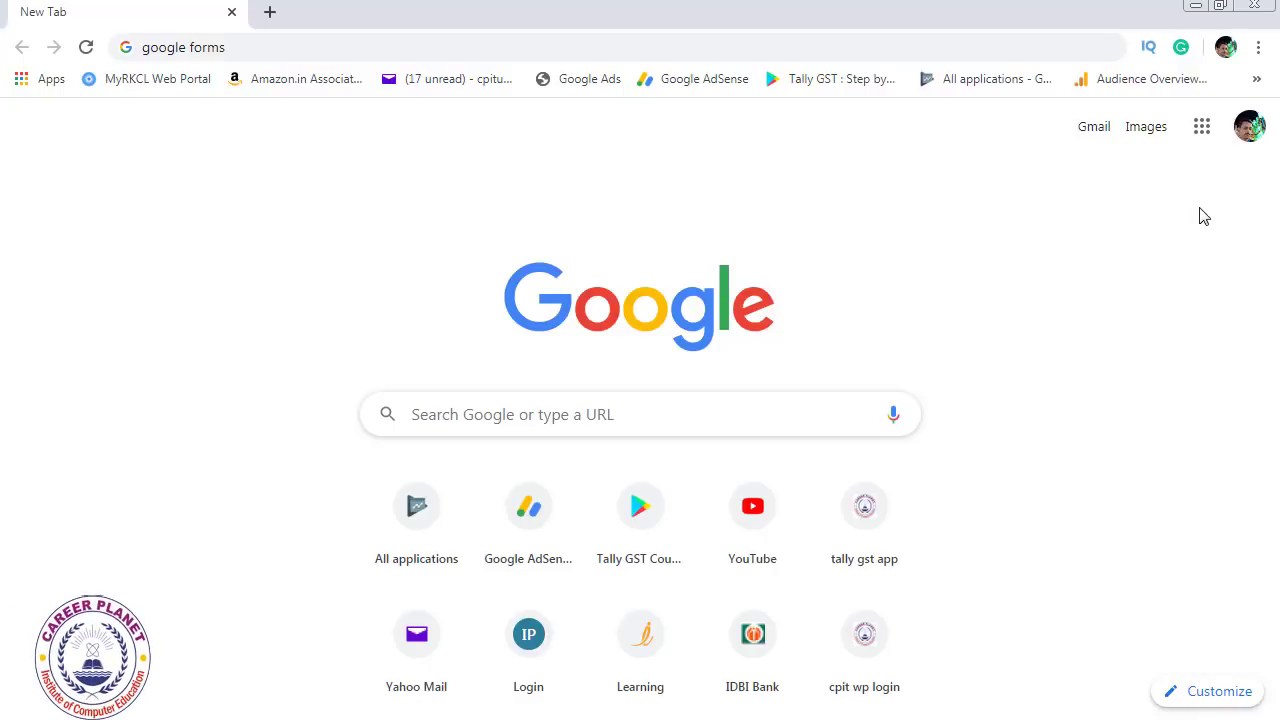
# Step: Search the web for "google forms" and open the Google Forms sign-in result
pyautogui.click(260, 48)
pyautogui.press('Return')
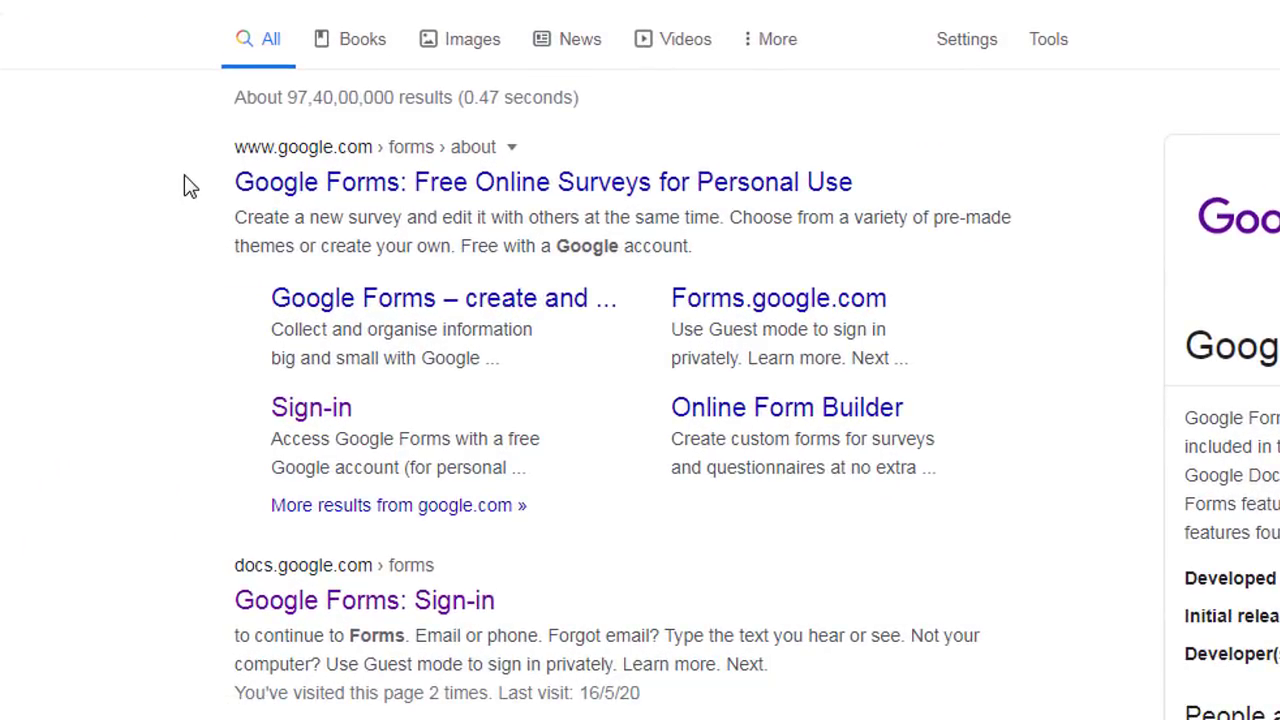
pyautogui.scroll(-2, 190, 187)
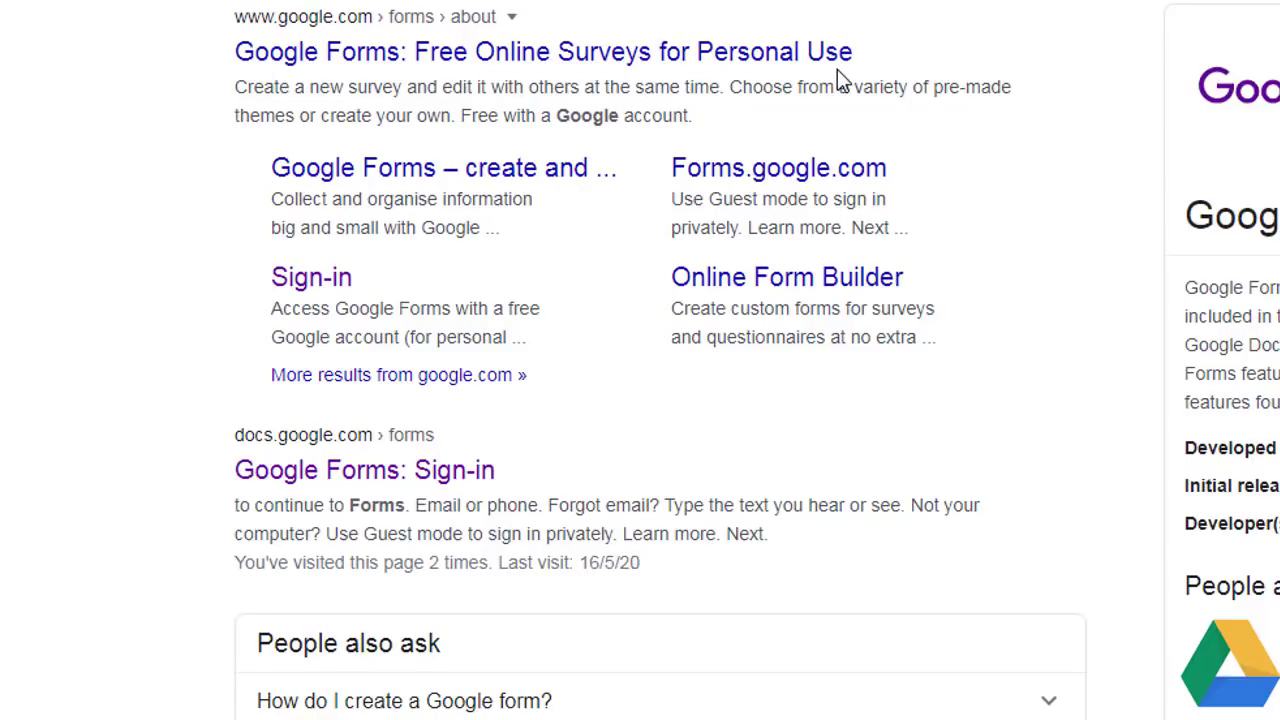
pyautogui.scroll(-2, 158, 420)
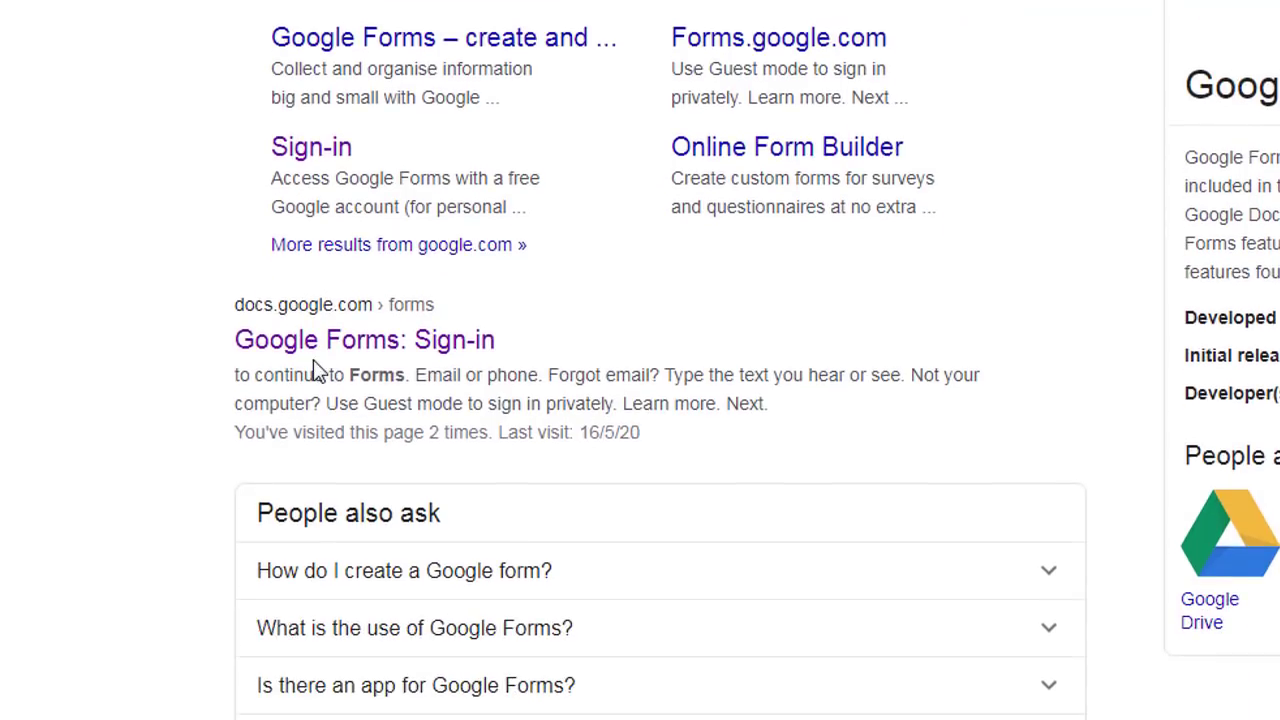
pyautogui.scroll(-2, 318, 370)
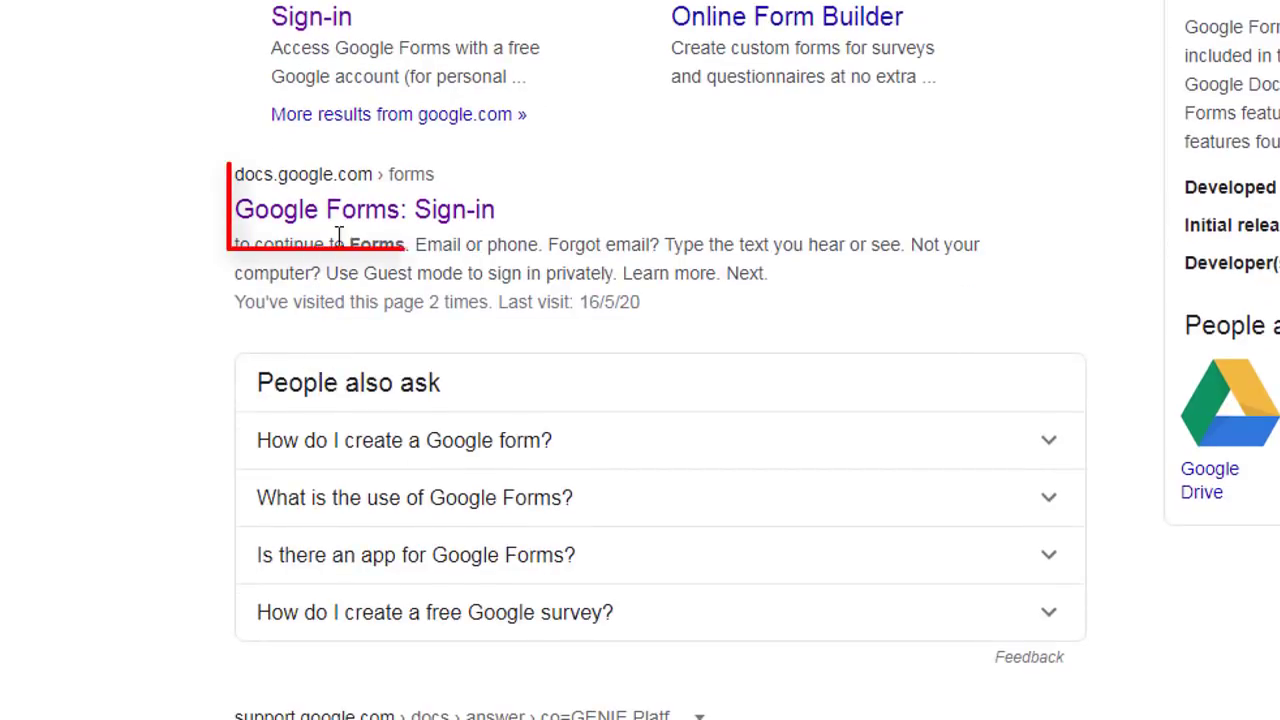
pyautogui.click(460, 230)
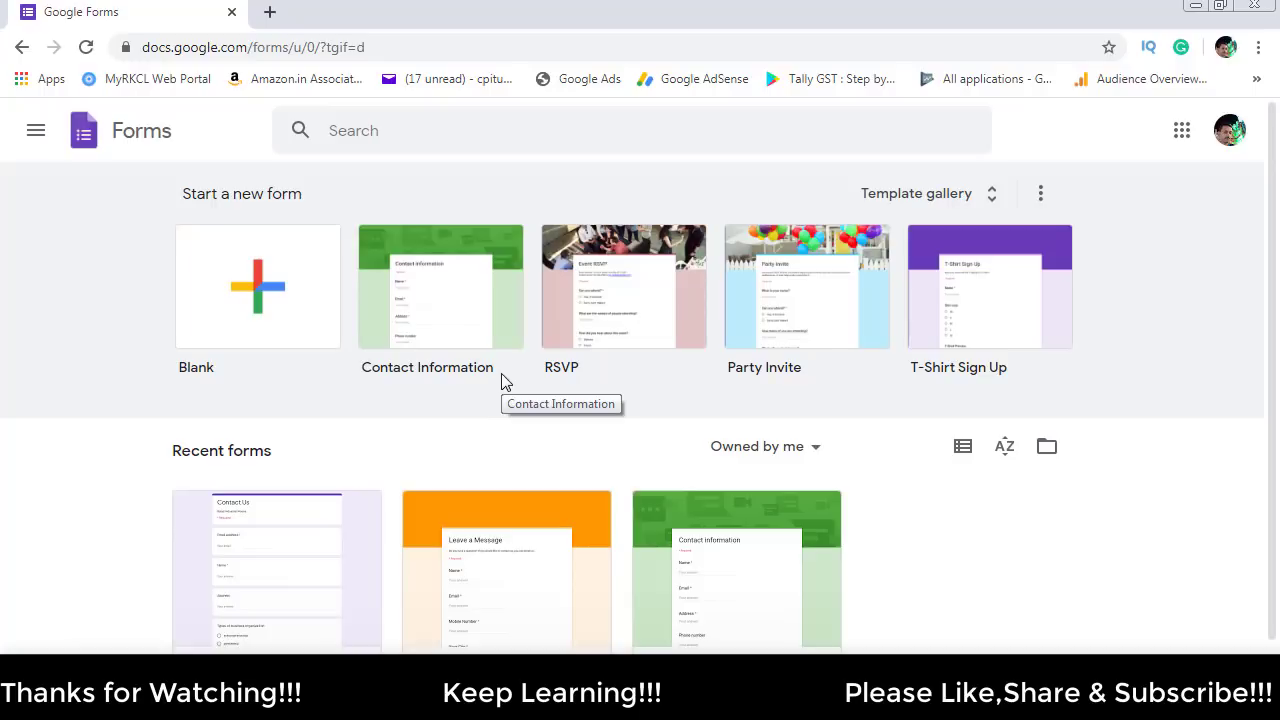
# Step: Open the form template gallery and look through the Personal, Work and Education templates
pyautogui.click(906, 204)
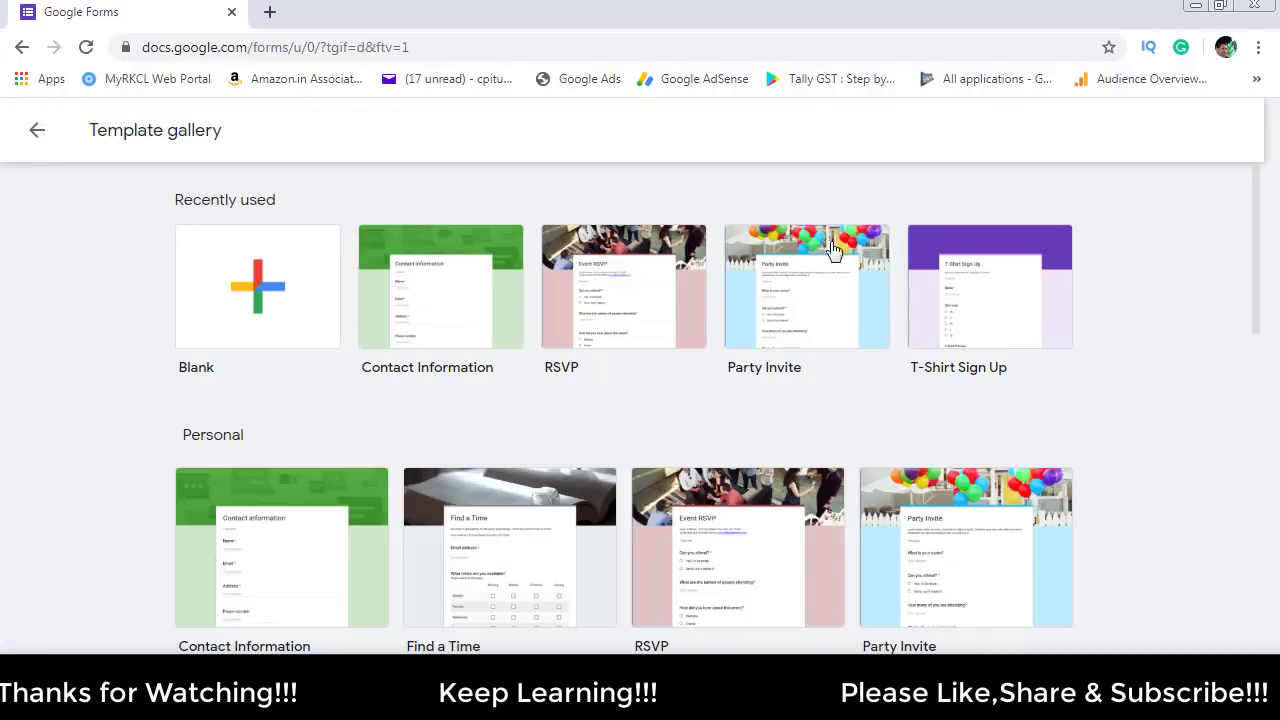
pyautogui.scroll(-1, 418, 420)
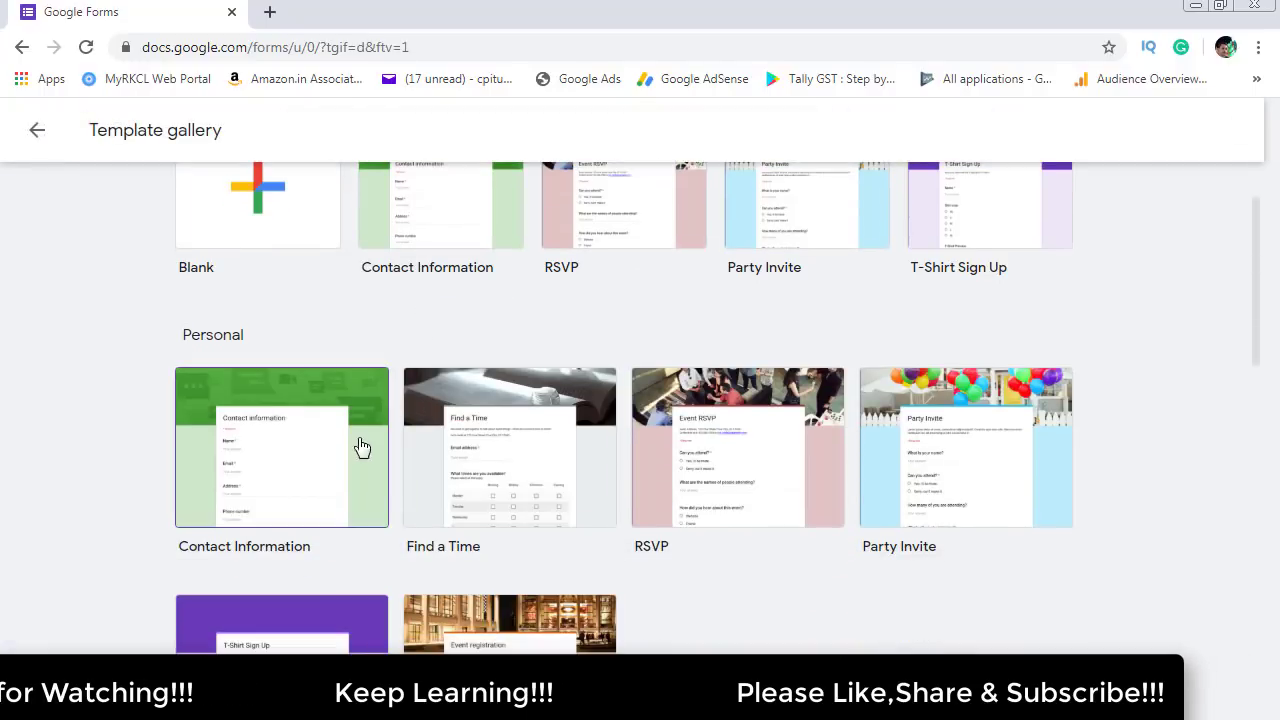
pyautogui.scroll(-1, 345, 455)
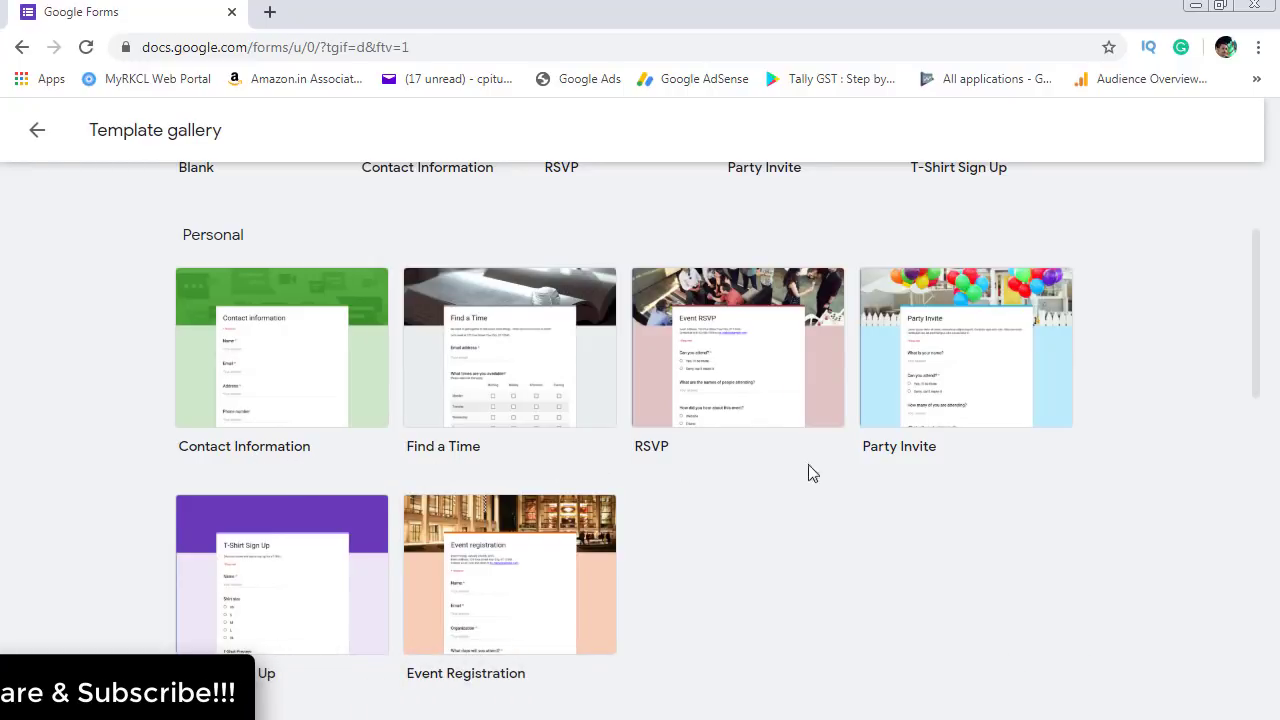
pyautogui.scroll(-2, 836, 478)
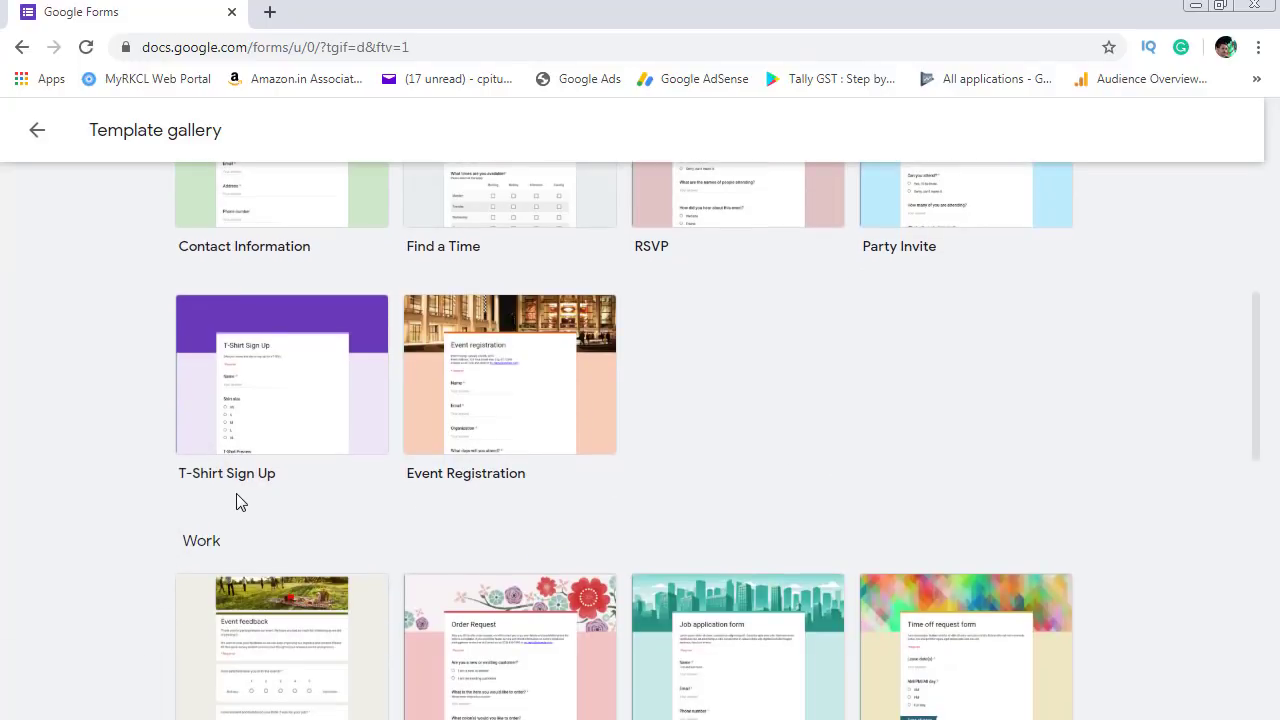
pyautogui.scroll(-2, 563, 503)
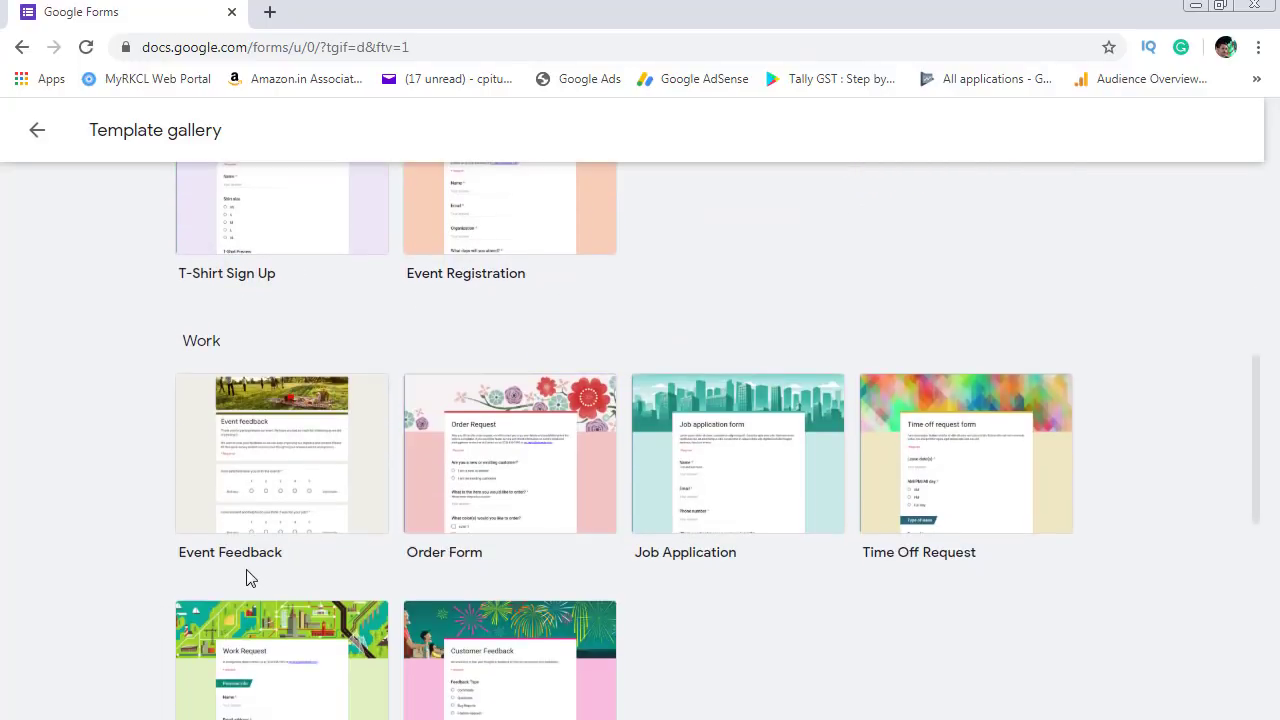
pyautogui.scroll(-1, 465, 568)
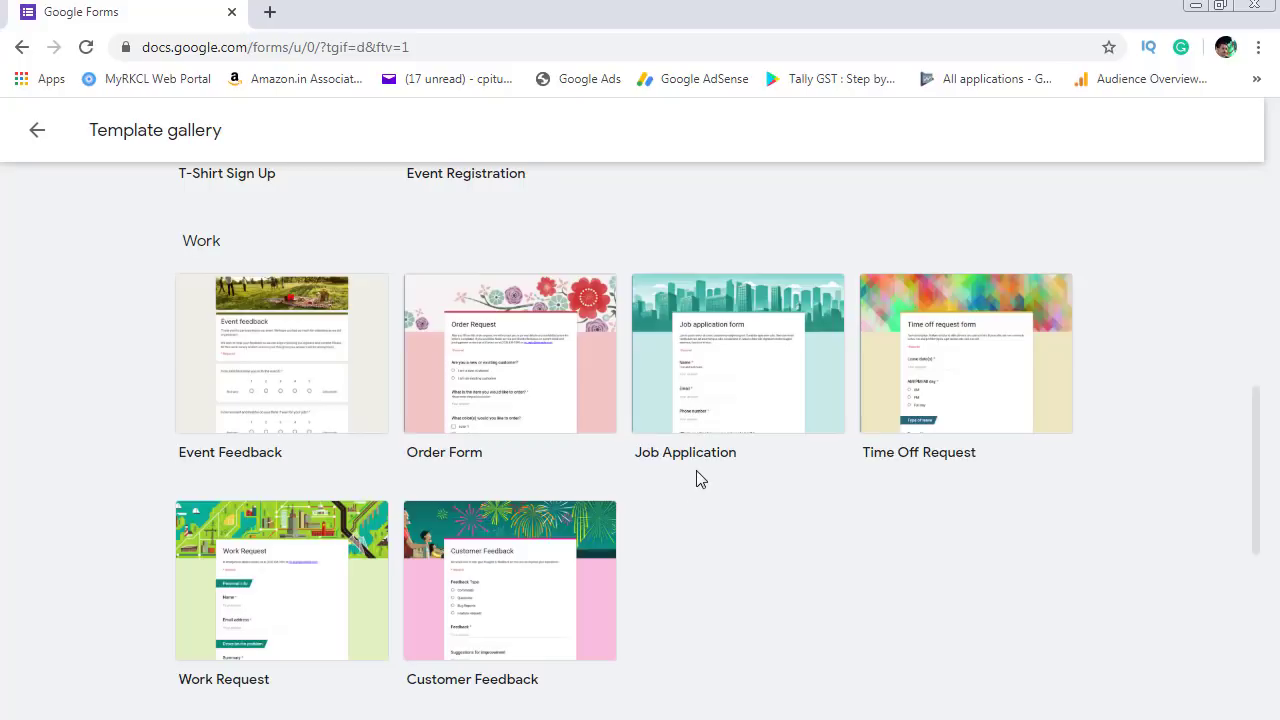
pyautogui.scroll(-1, 895, 478)
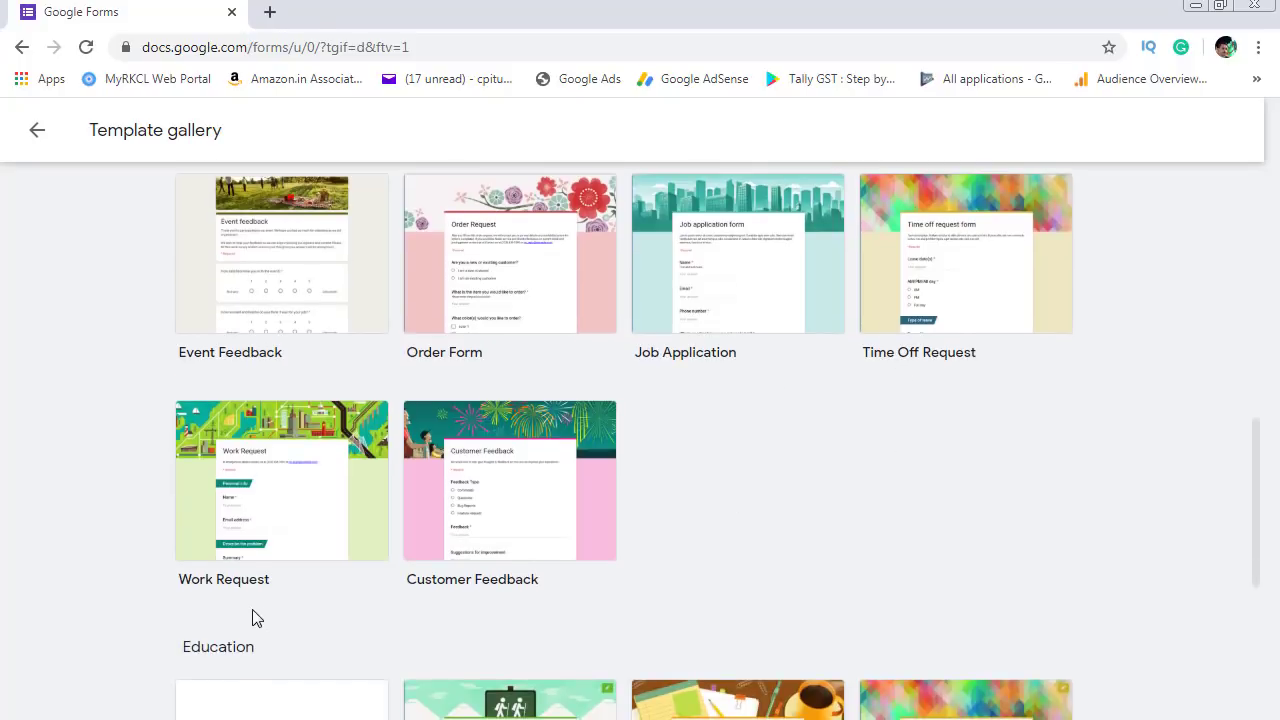
pyautogui.scroll(-2, 252, 618)
pyautogui.scroll(-1, 537, 414)
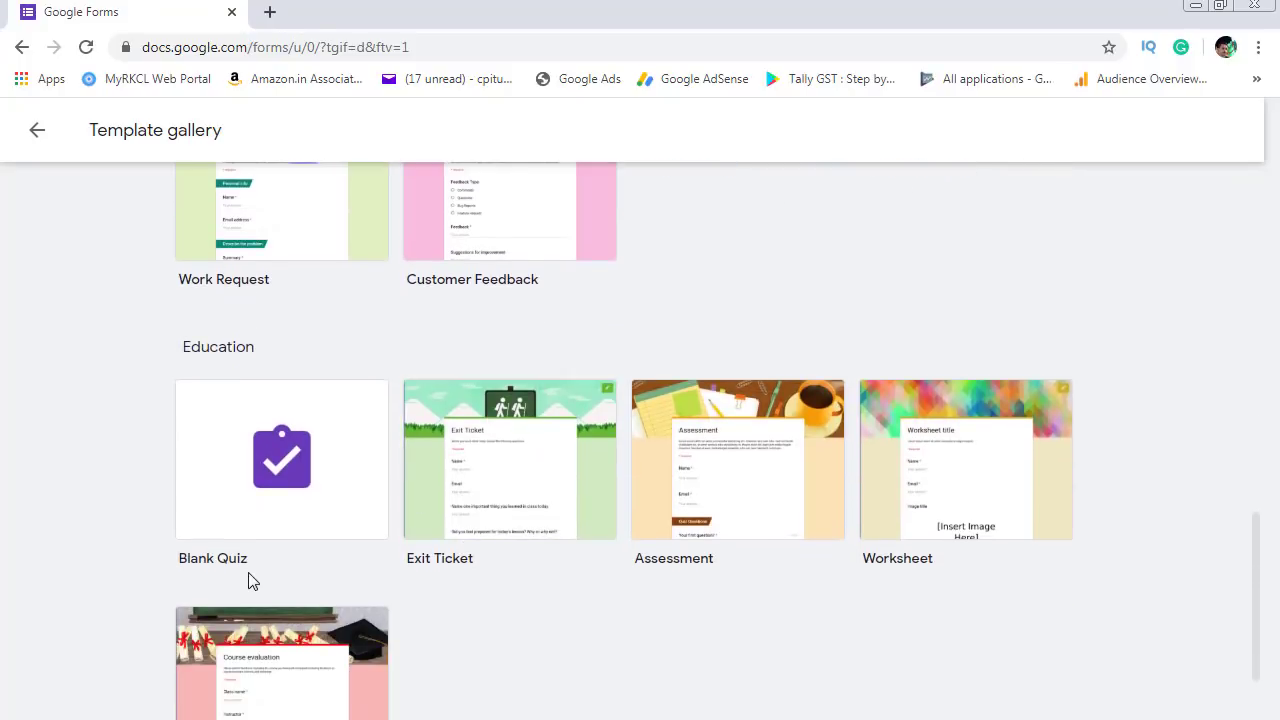
pyautogui.scroll(-1, 512, 492)
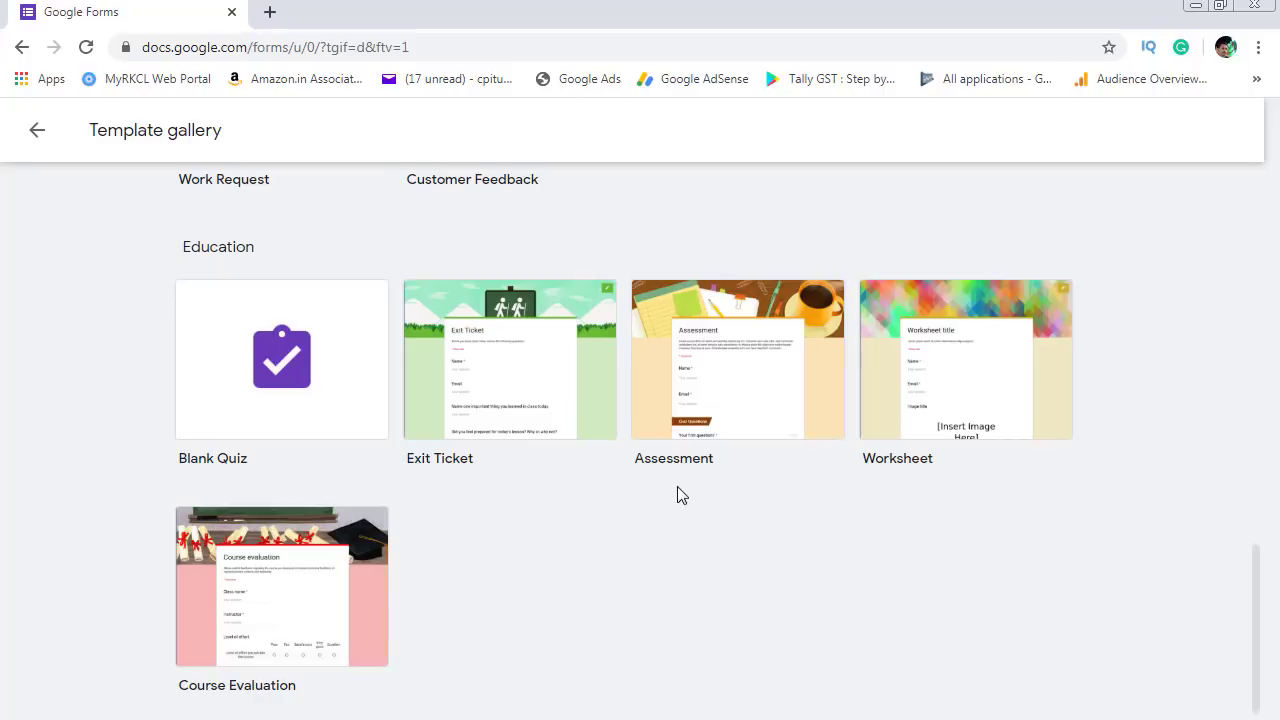
pyautogui.scroll(-1, 340, 660)
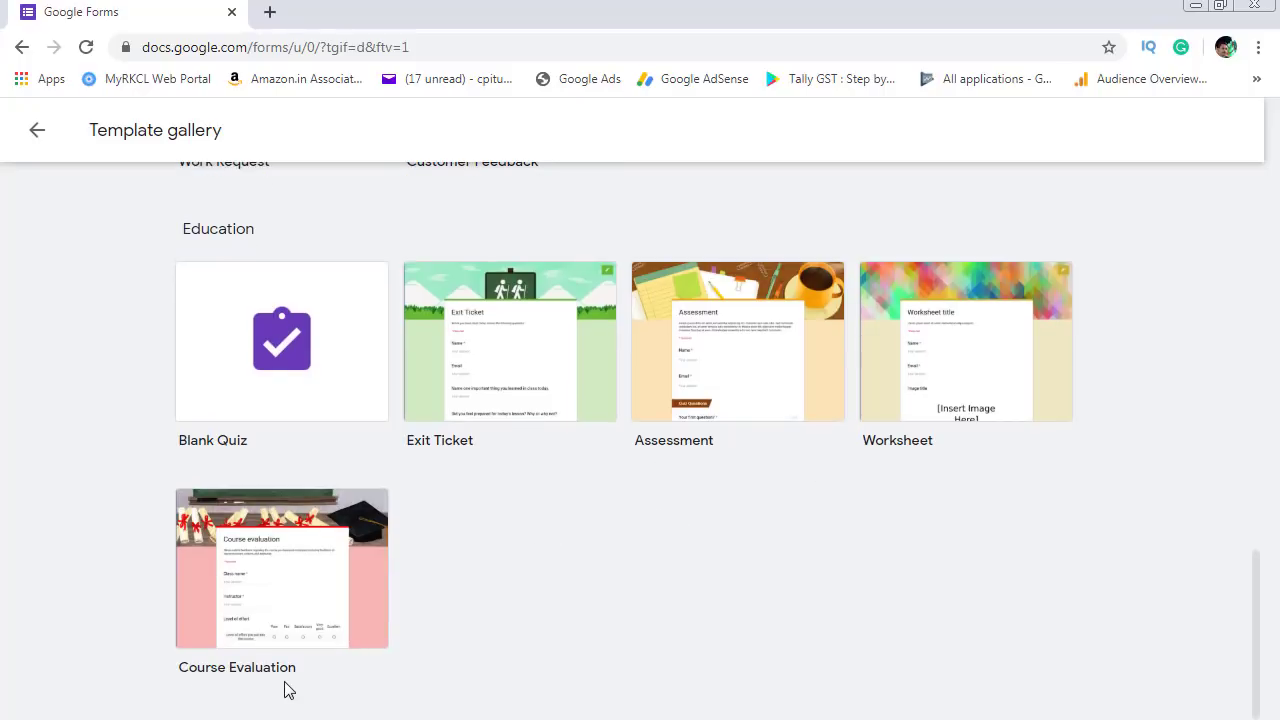
pyautogui.scroll(5, 474, 620)
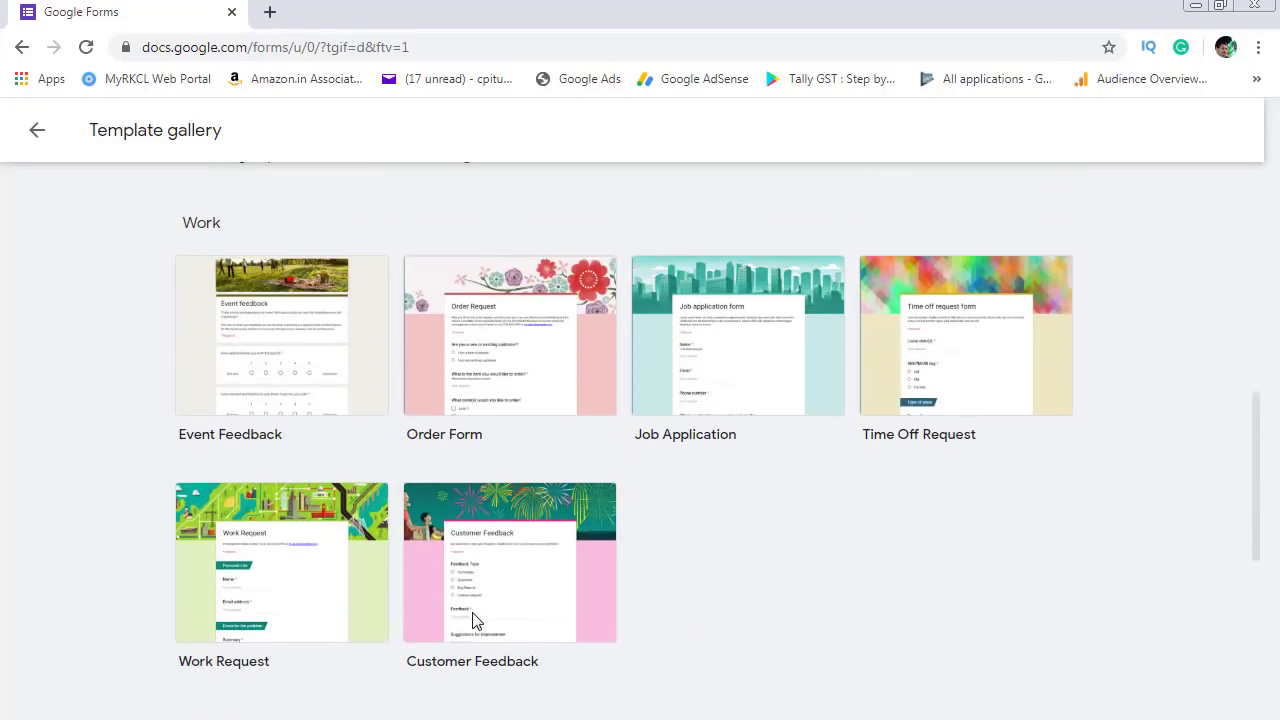
pyautogui.scroll(6, 474, 620)
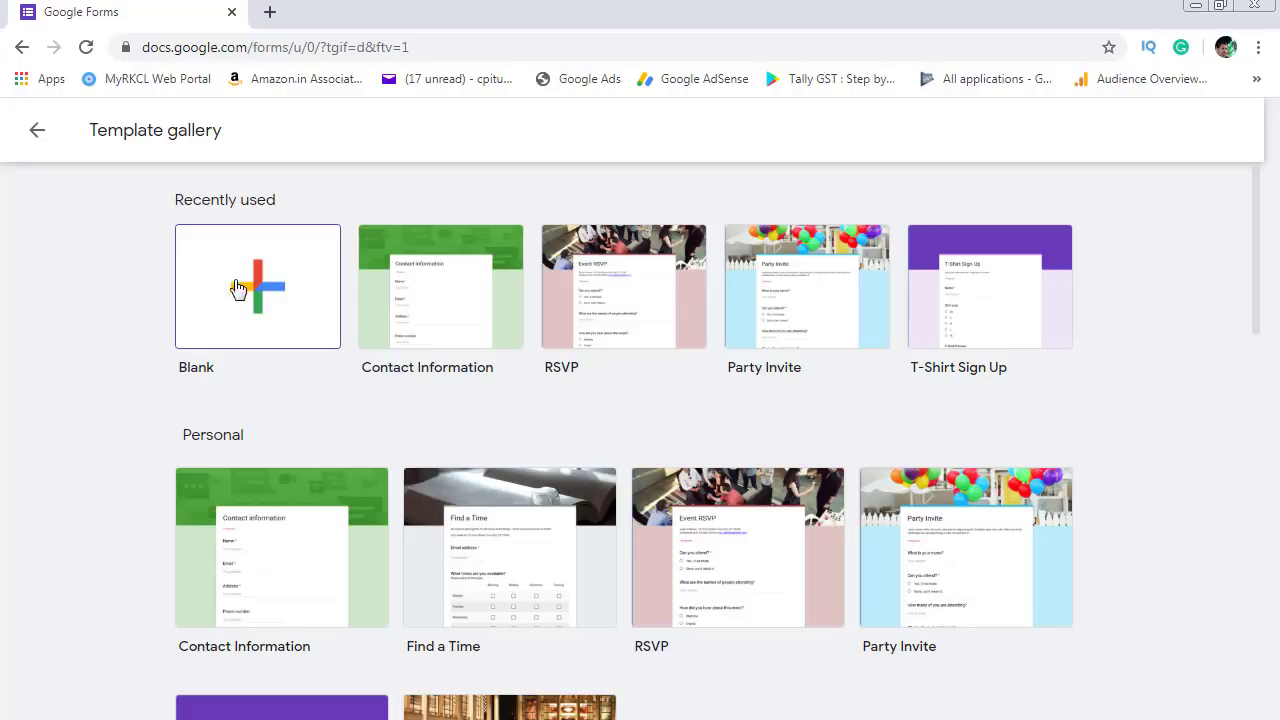
# Step: Create a blank form titled "Contact Us" with the description "Balaji Industrial House"
pyautogui.click(264, 300)
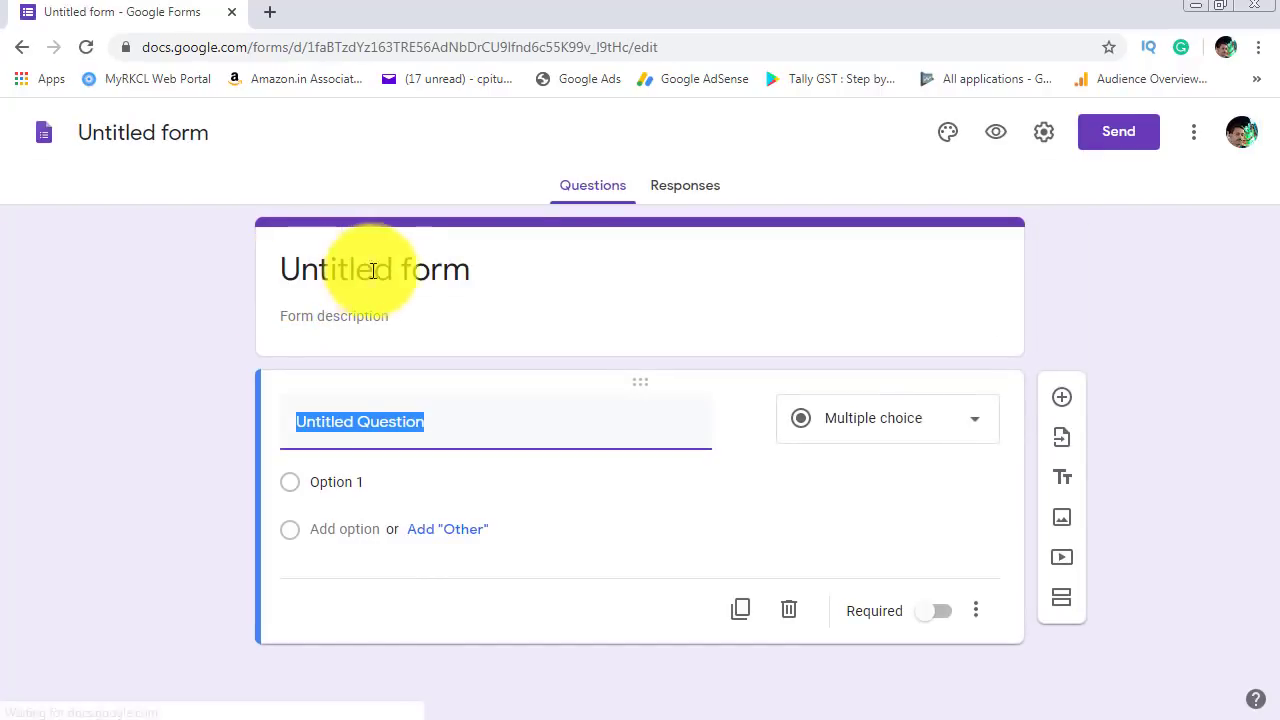
pyautogui.click(438, 273)
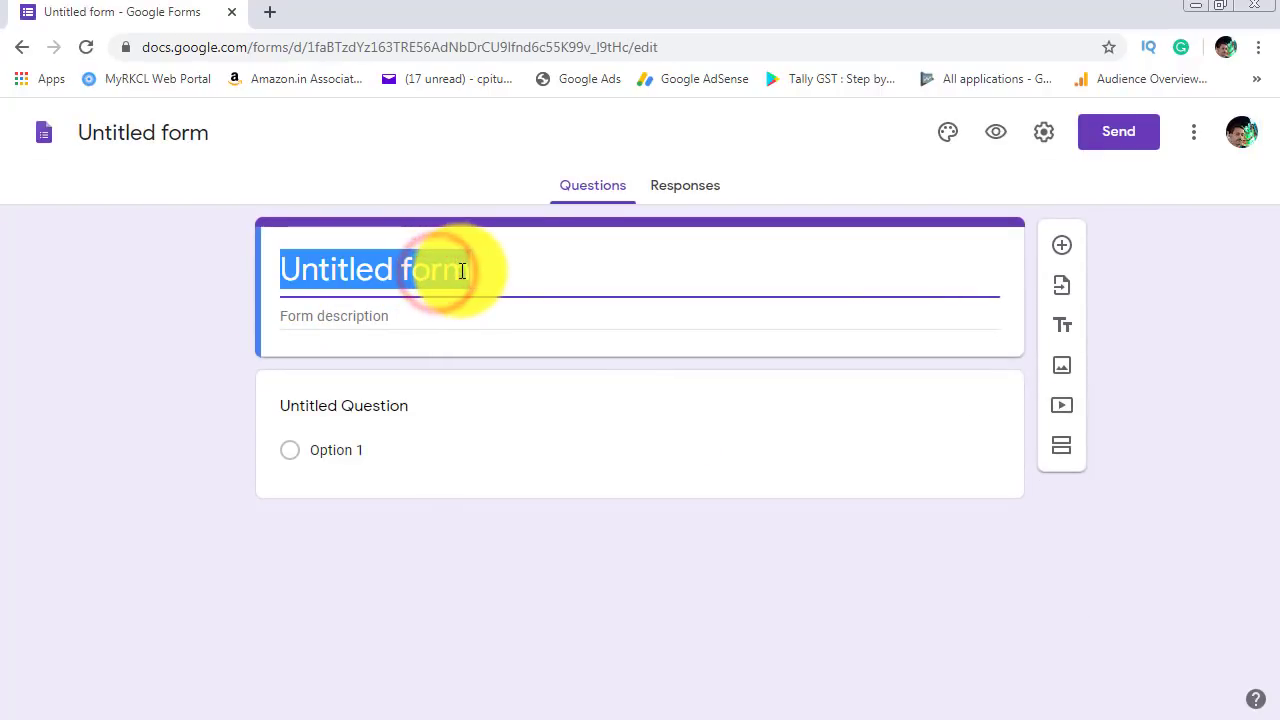
pyautogui.write('co')
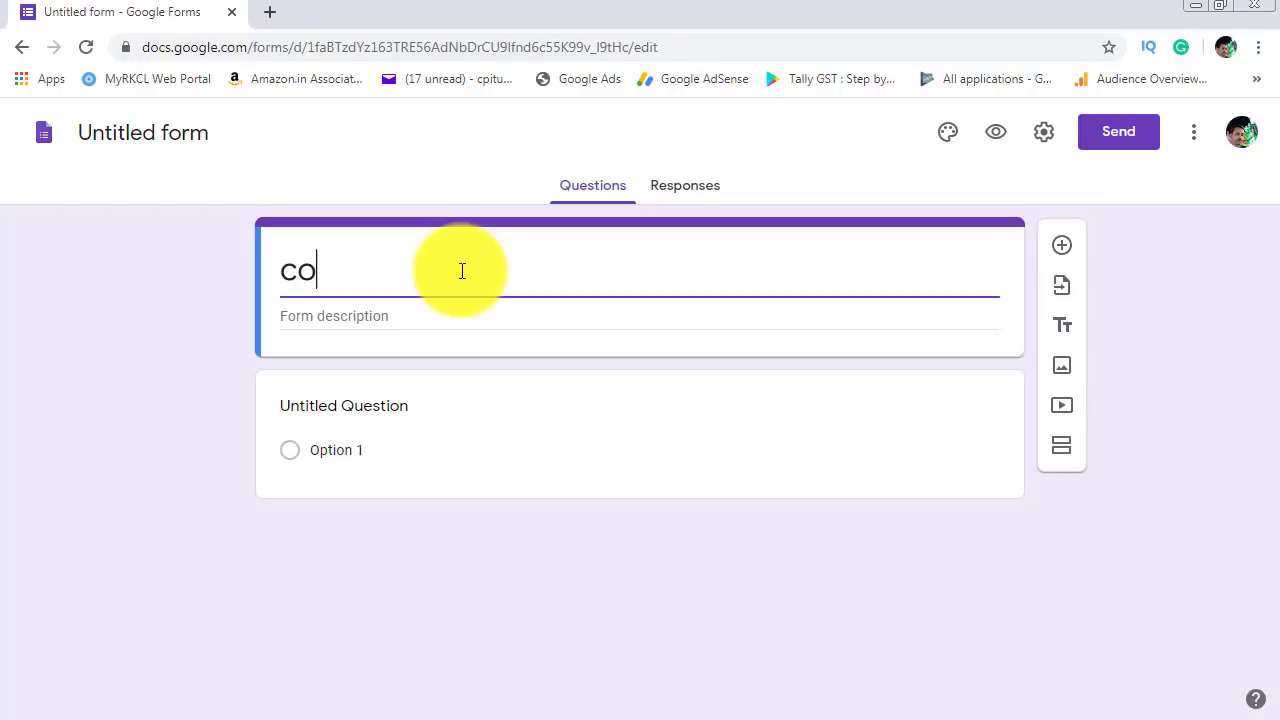
pyautogui.write('C')
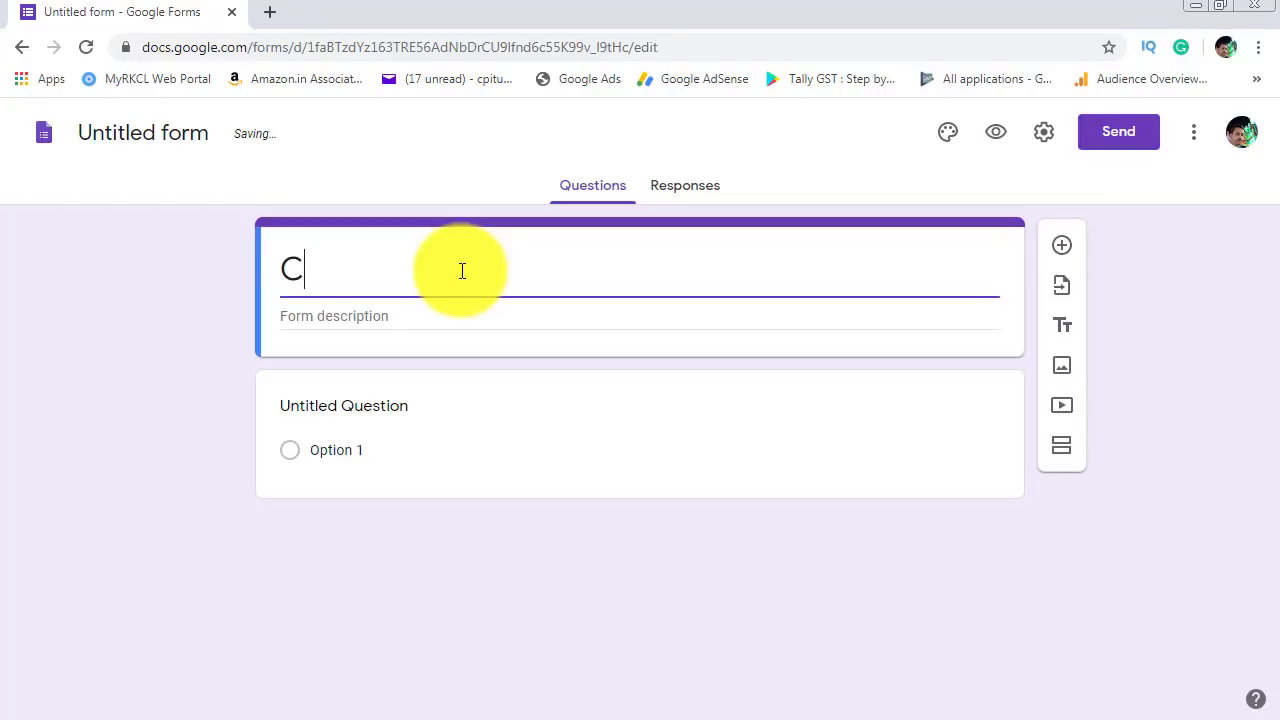
pyautogui.write('ontact Us')
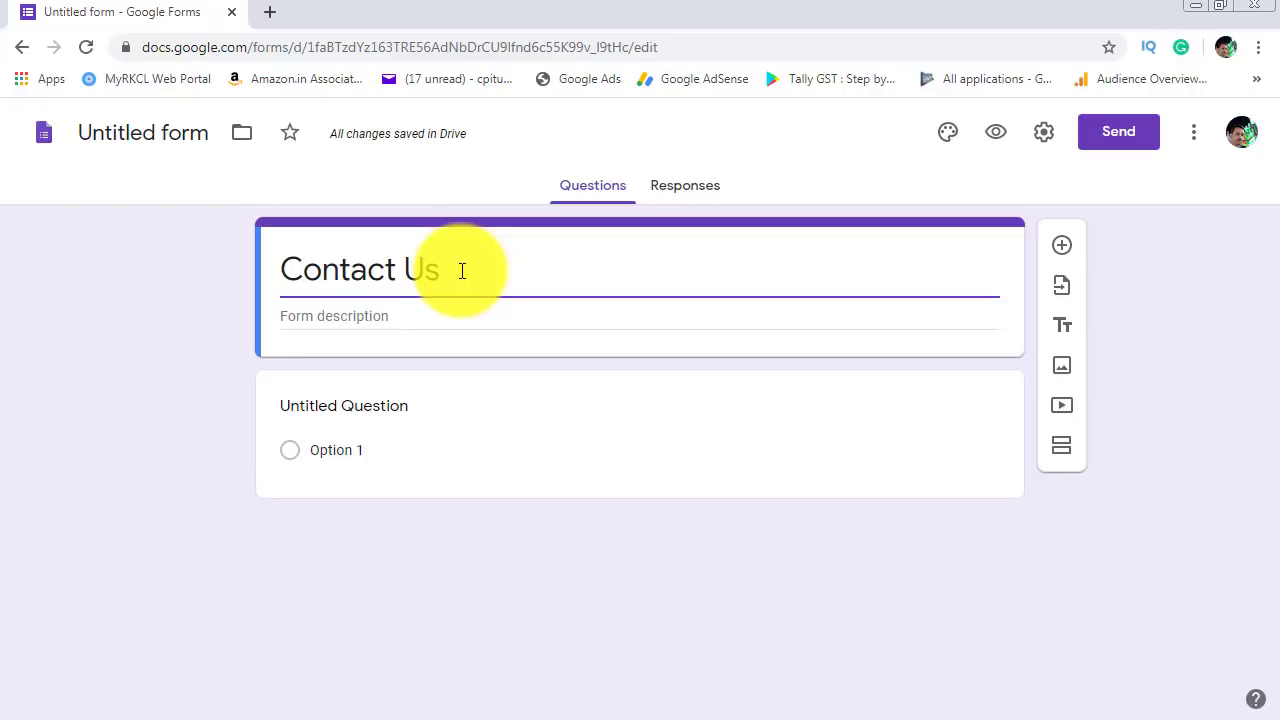
pyautogui.click(368, 317)
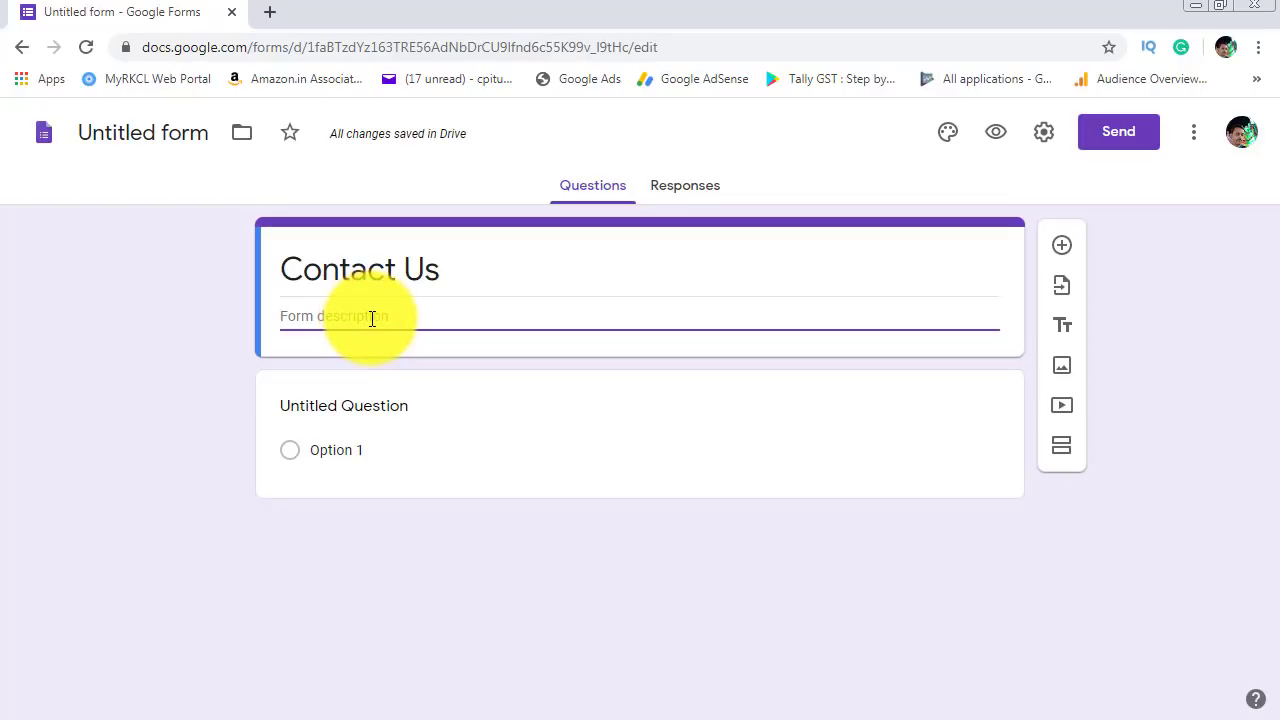
pyautogui.write('Balaji Industrial House')
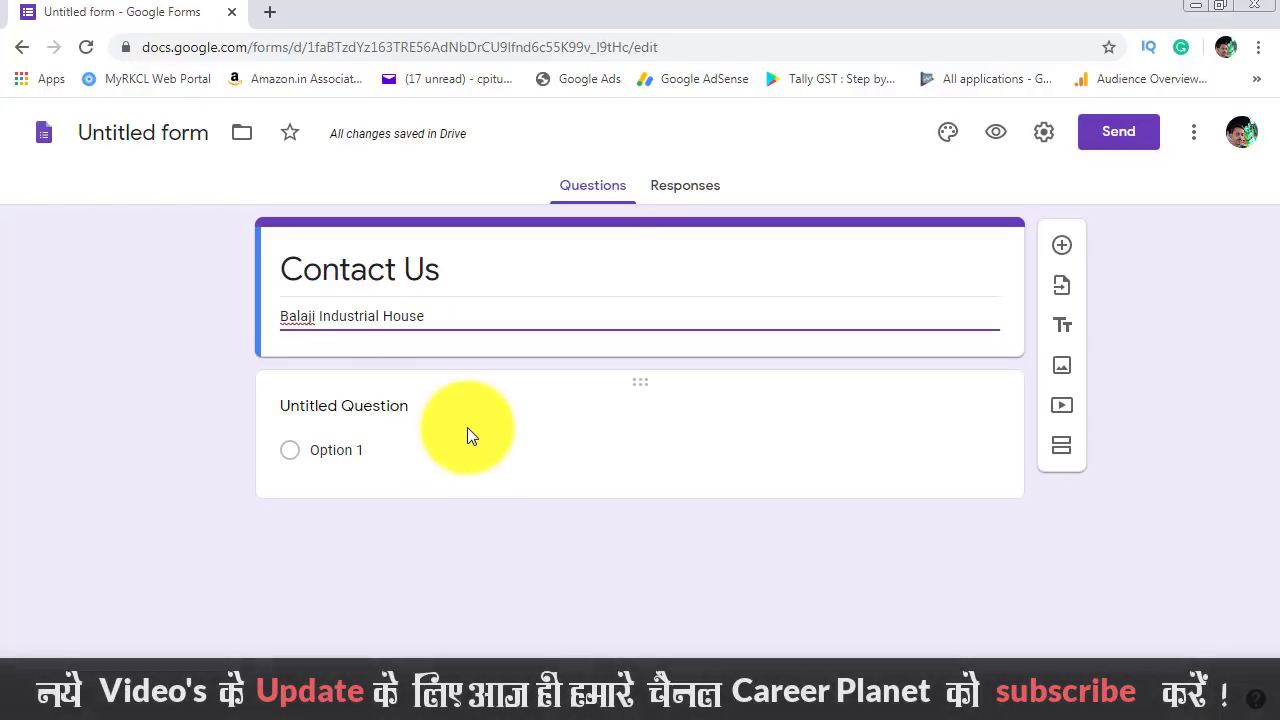
# Step: Rename the untitled first question to "Name" and make it required
pyautogui.click(395, 408)
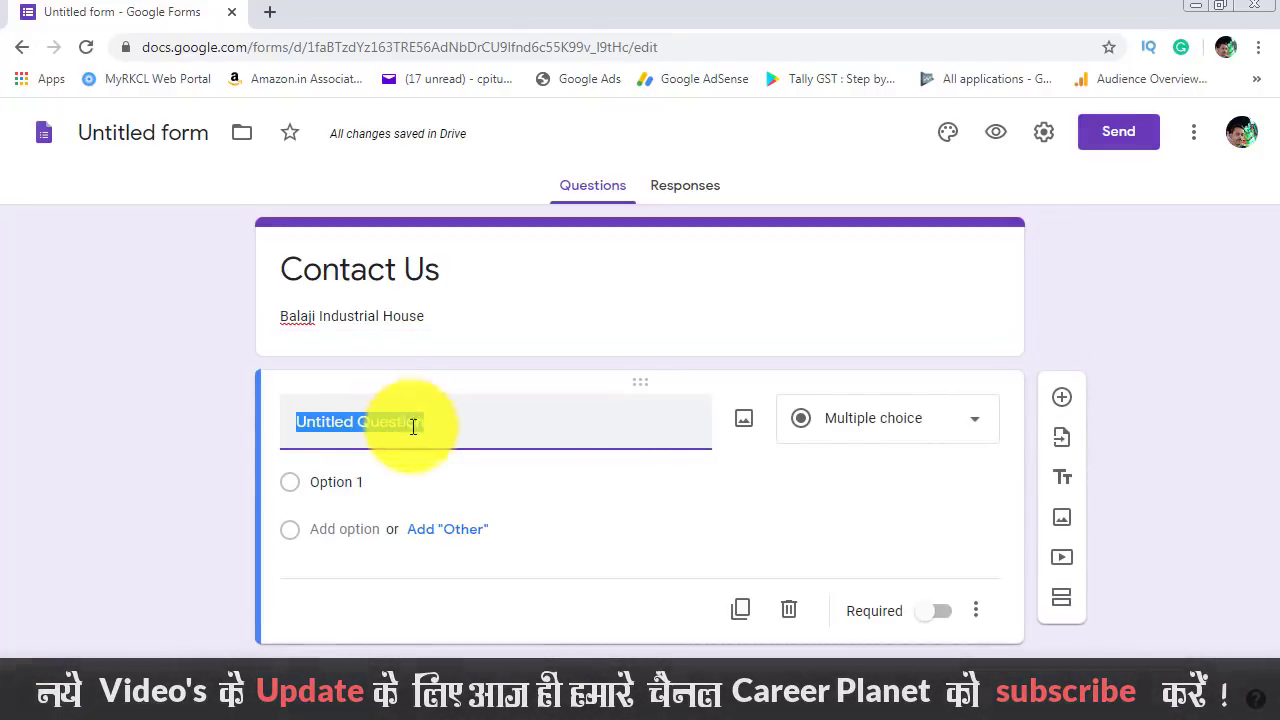
pyautogui.click(298, 422)
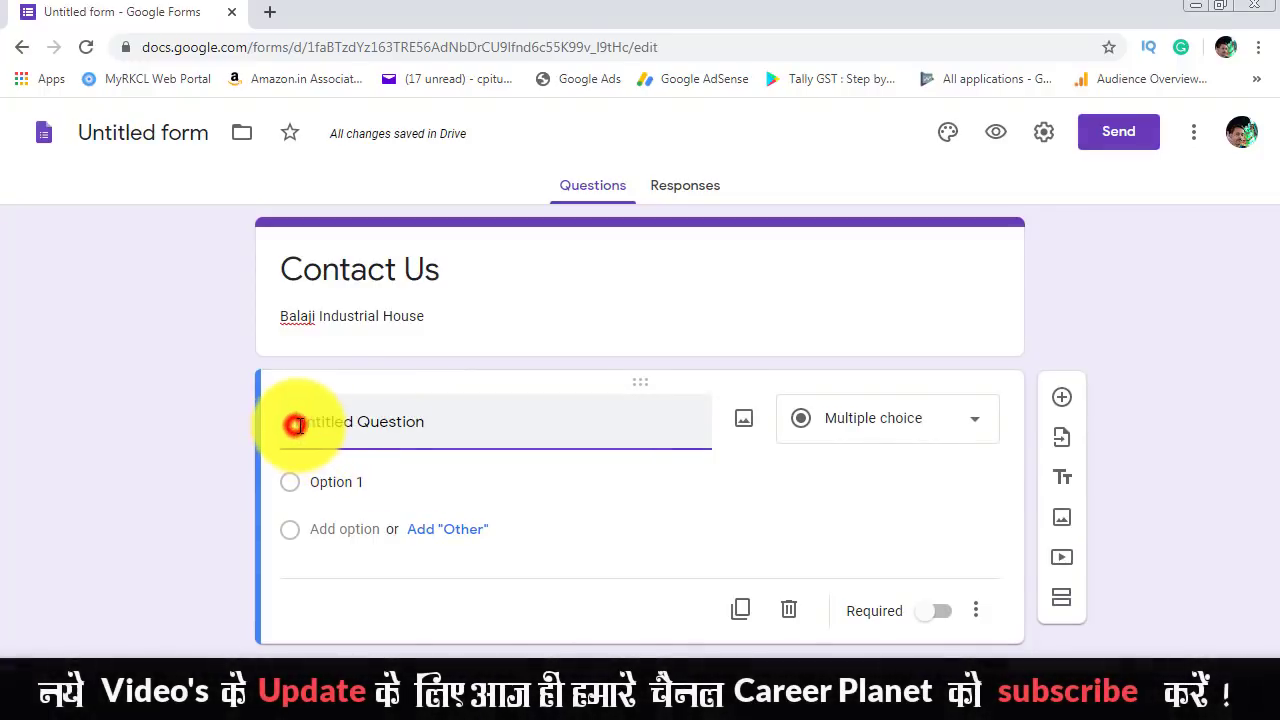
pyautogui.click(975, 427)
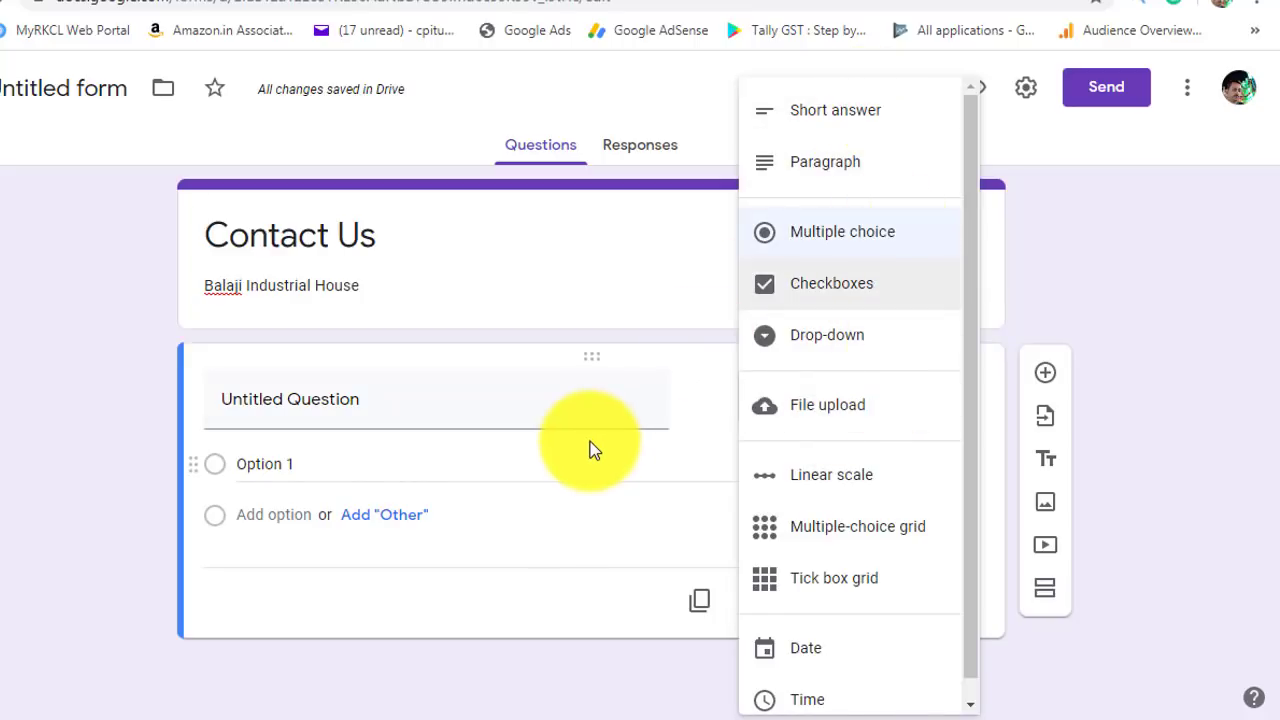
pyautogui.click(335, 401)
pyautogui.write('Nam')
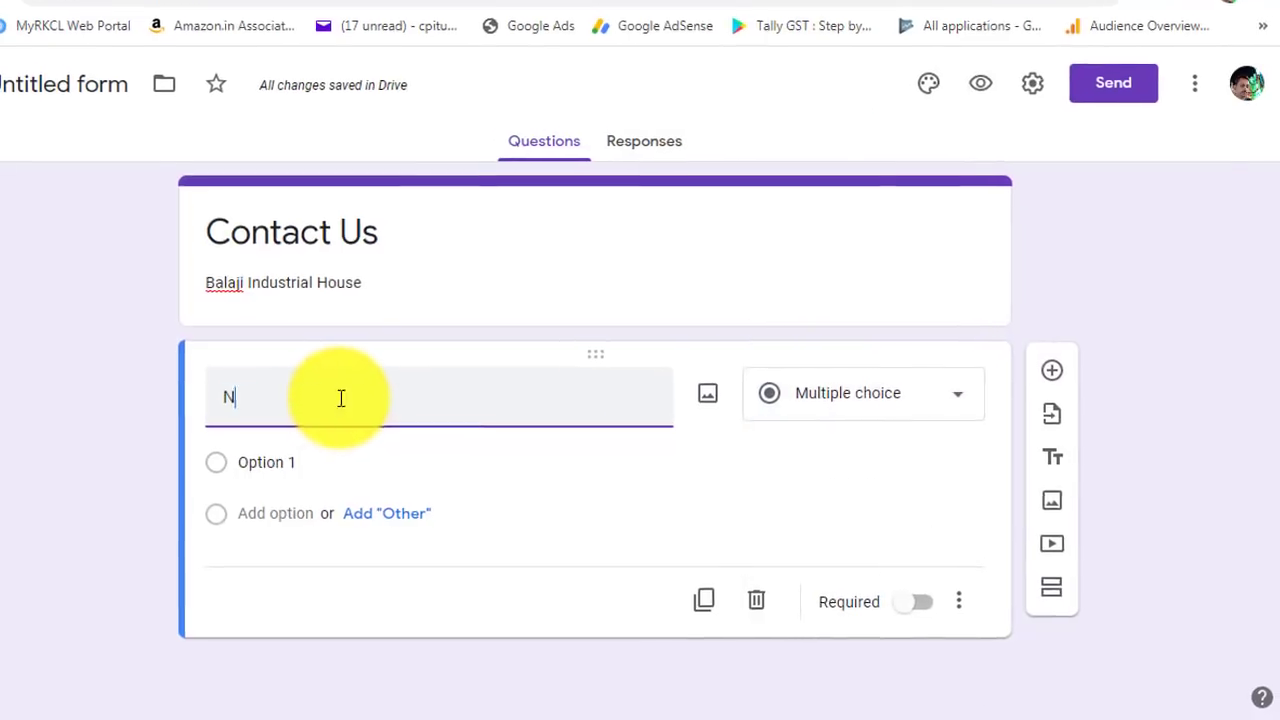
pyautogui.write('e')
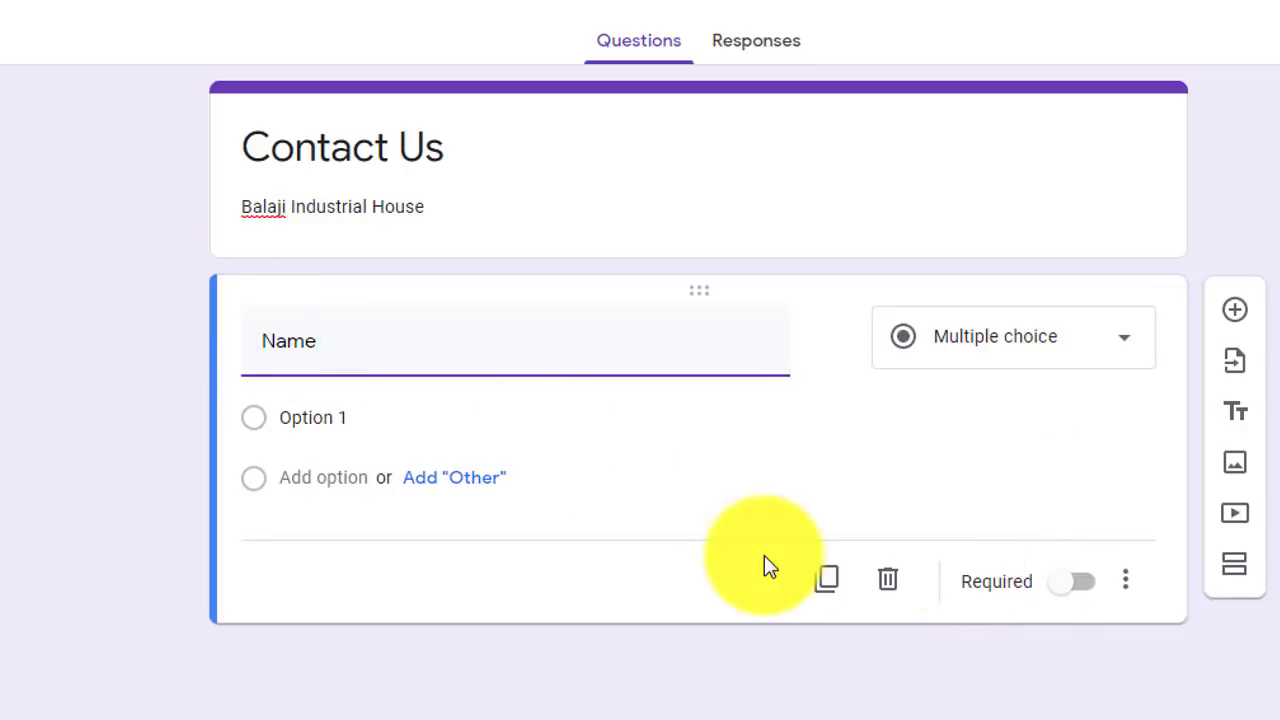
pyautogui.click(1070, 597)
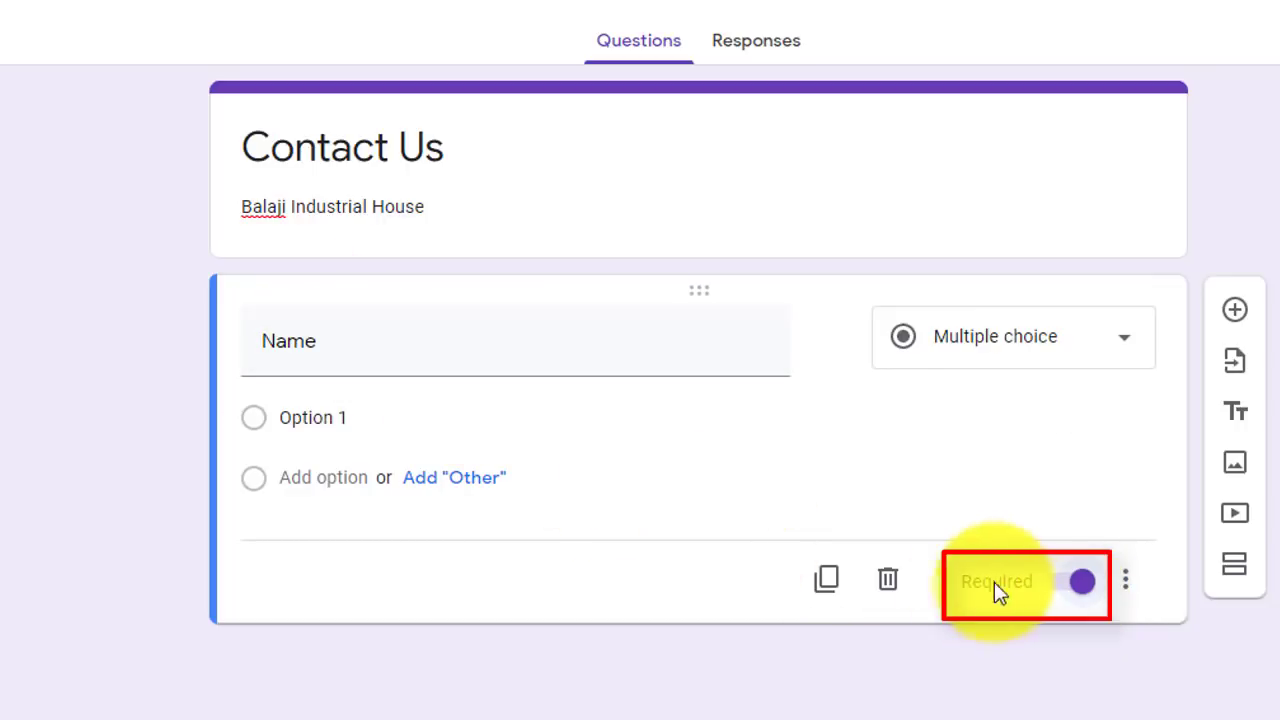
# Step: Change the "Name" question's answer type to Short answer
pyautogui.click(1003, 350)
pyautogui.scroll(1, 1005, 90)
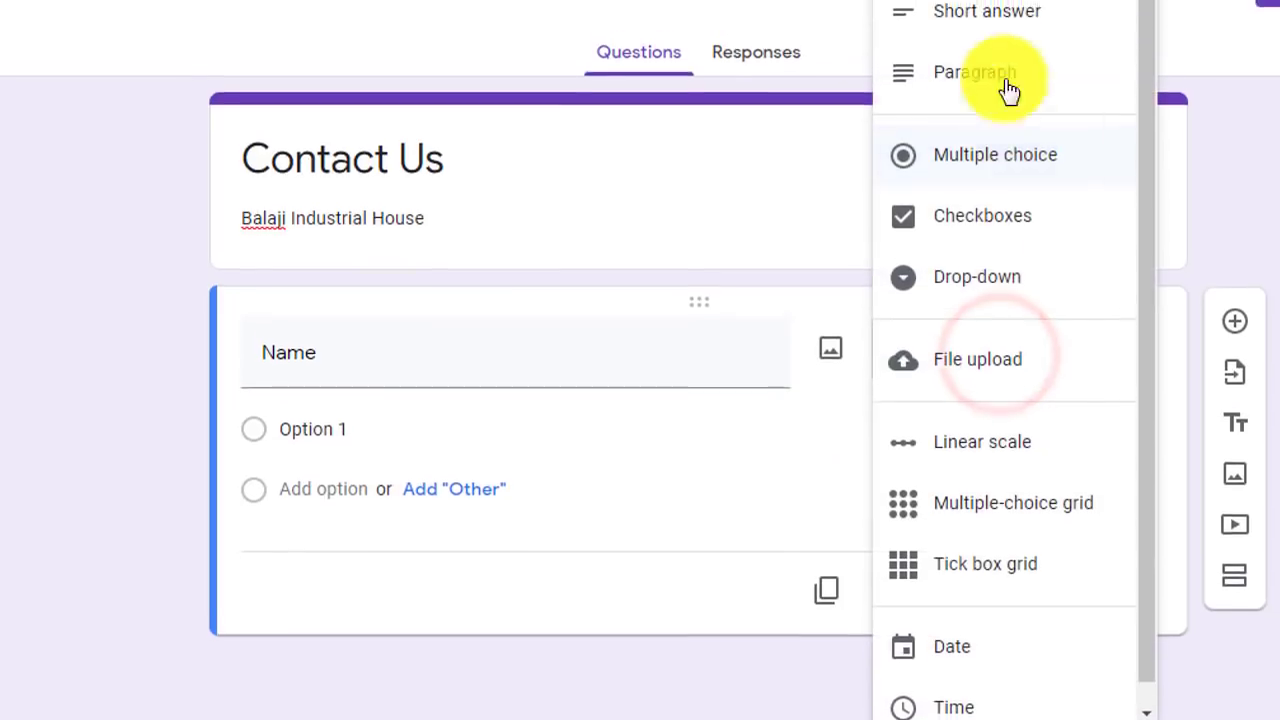
pyautogui.click(1000, 62)
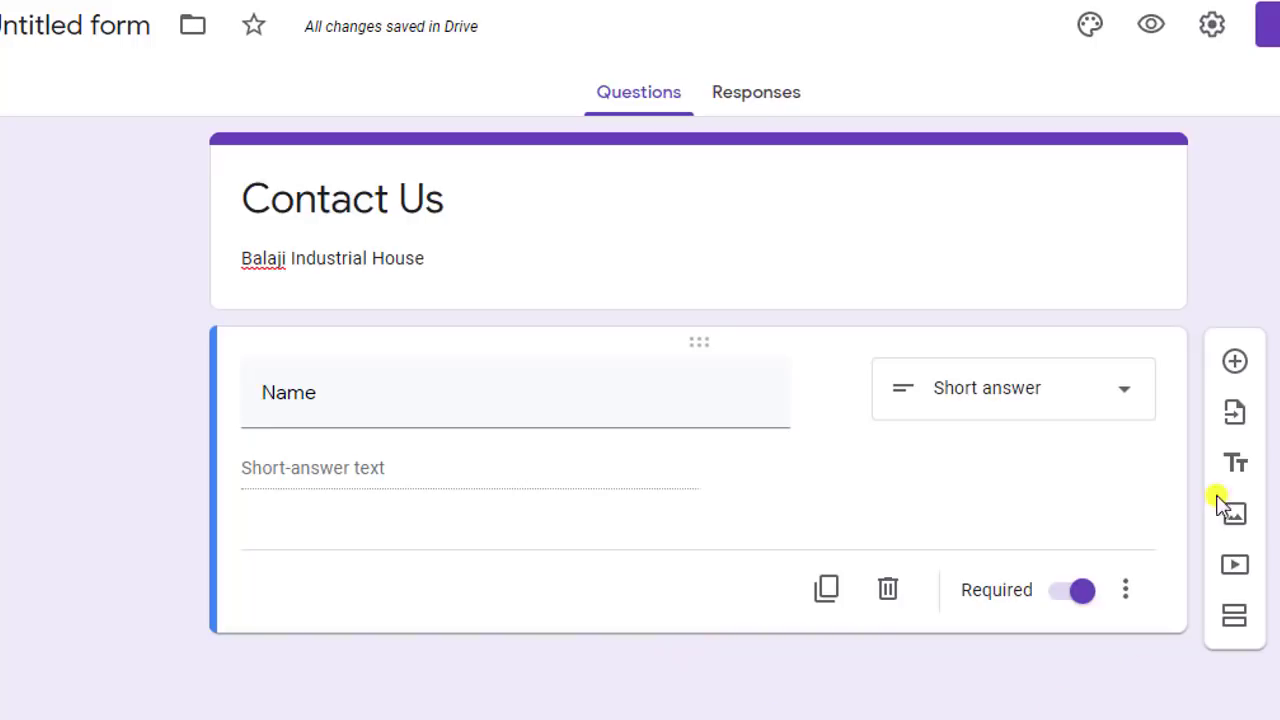
# Step: Add a question titled "Email" with the Short answer type and make it required
pyautogui.click(1236, 364)
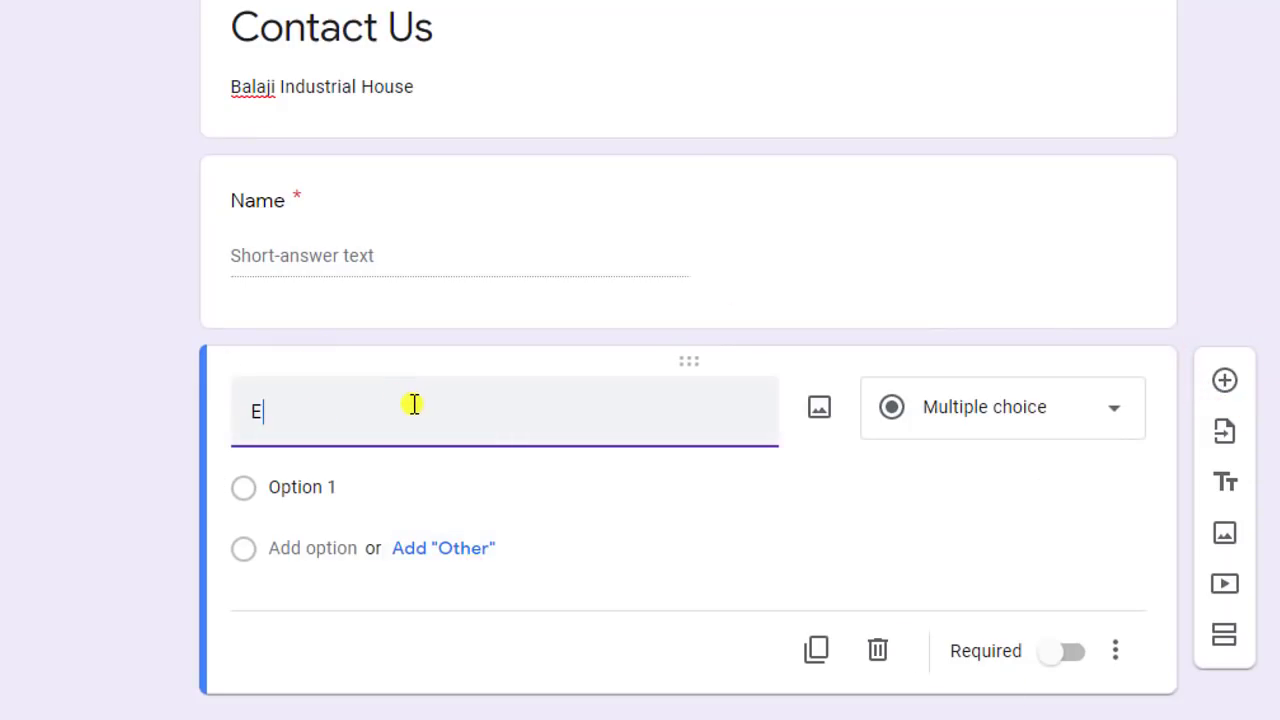
pyautogui.write('Email')
pyautogui.click(992, 422)
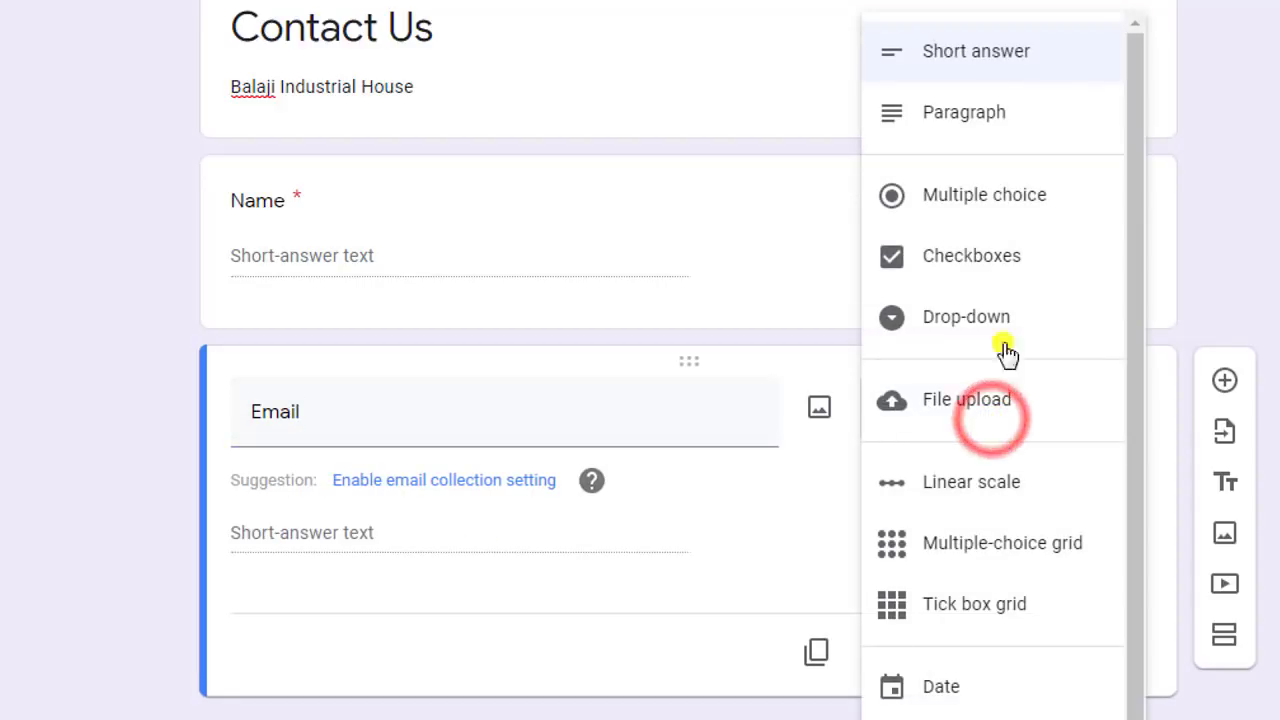
pyautogui.click(1012, 55)
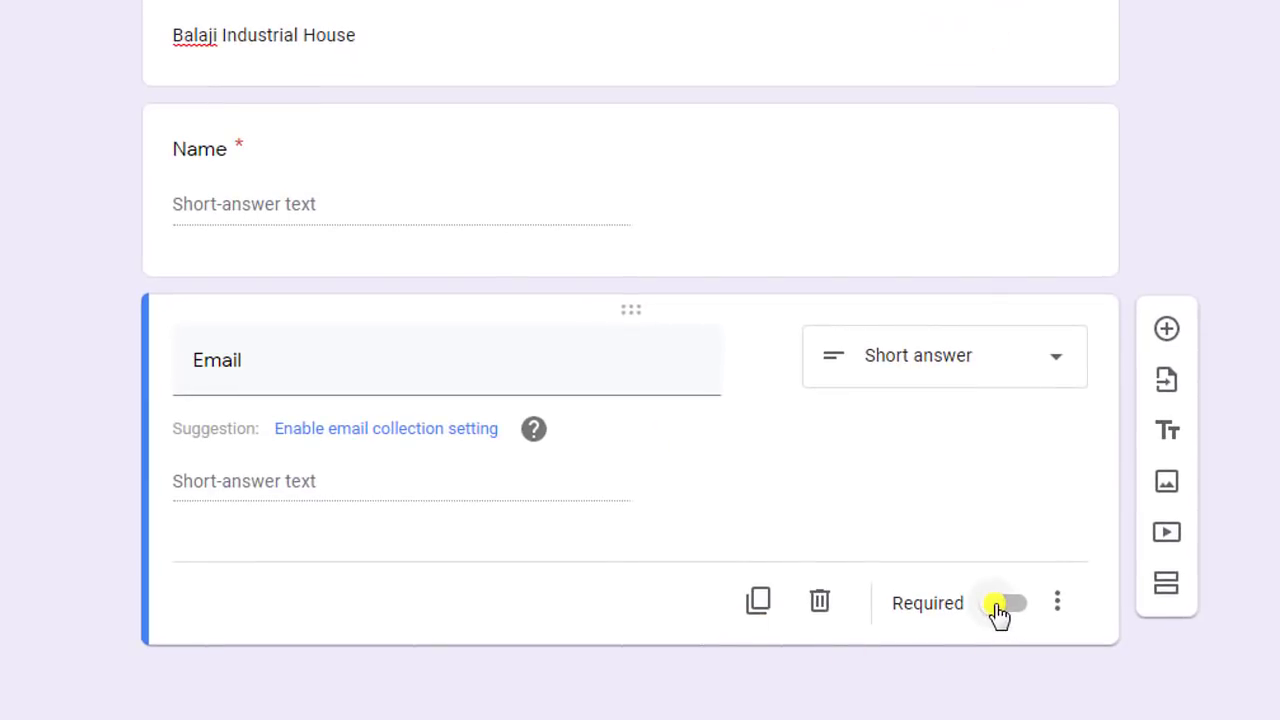
pyautogui.click(1000, 605)
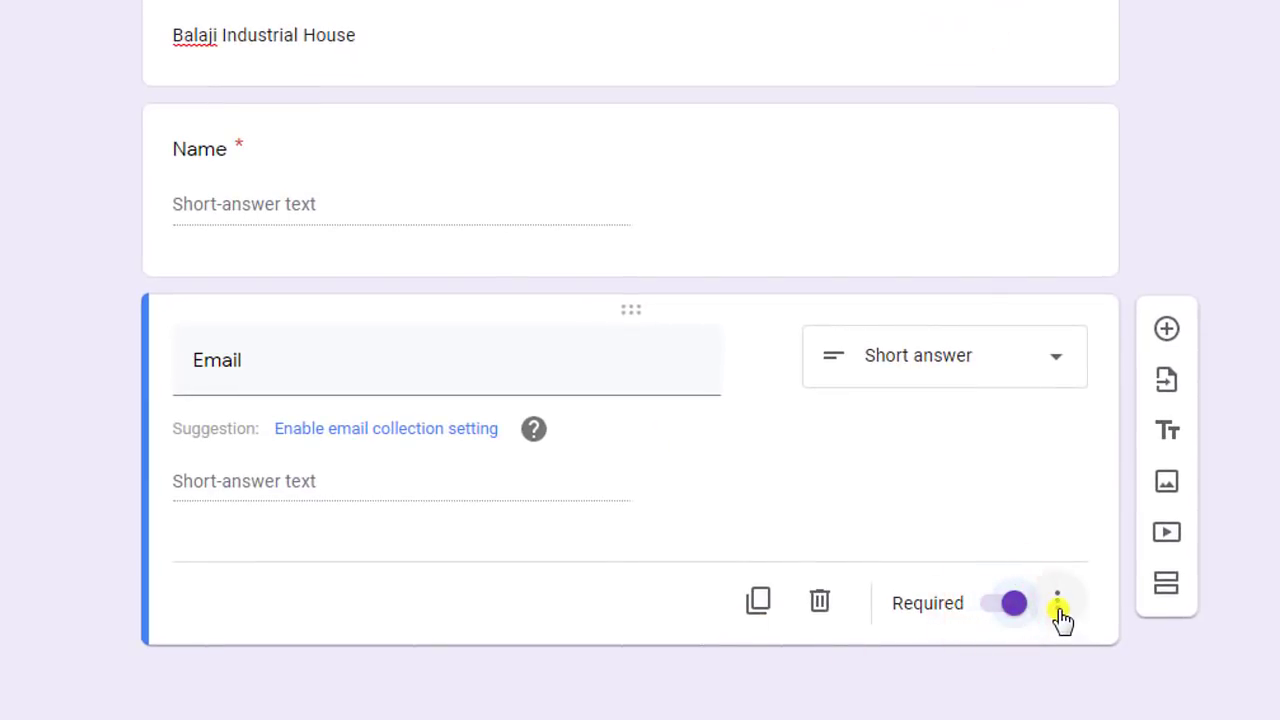
# Step: Add response validation to the "Email" question: Text, Email address, with the custom error text "Input Correct Mail Address"
pyautogui.click(1057, 605)
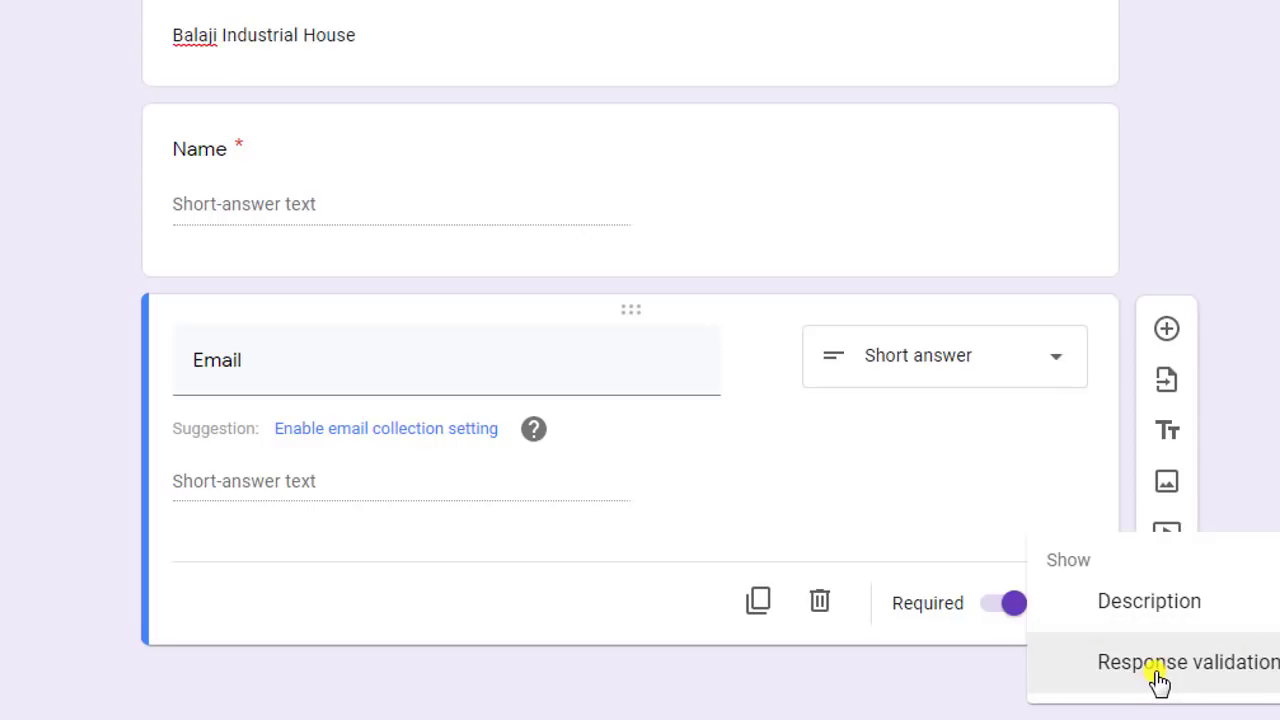
pyautogui.click(1152, 672)
pyautogui.click(1055, 601)
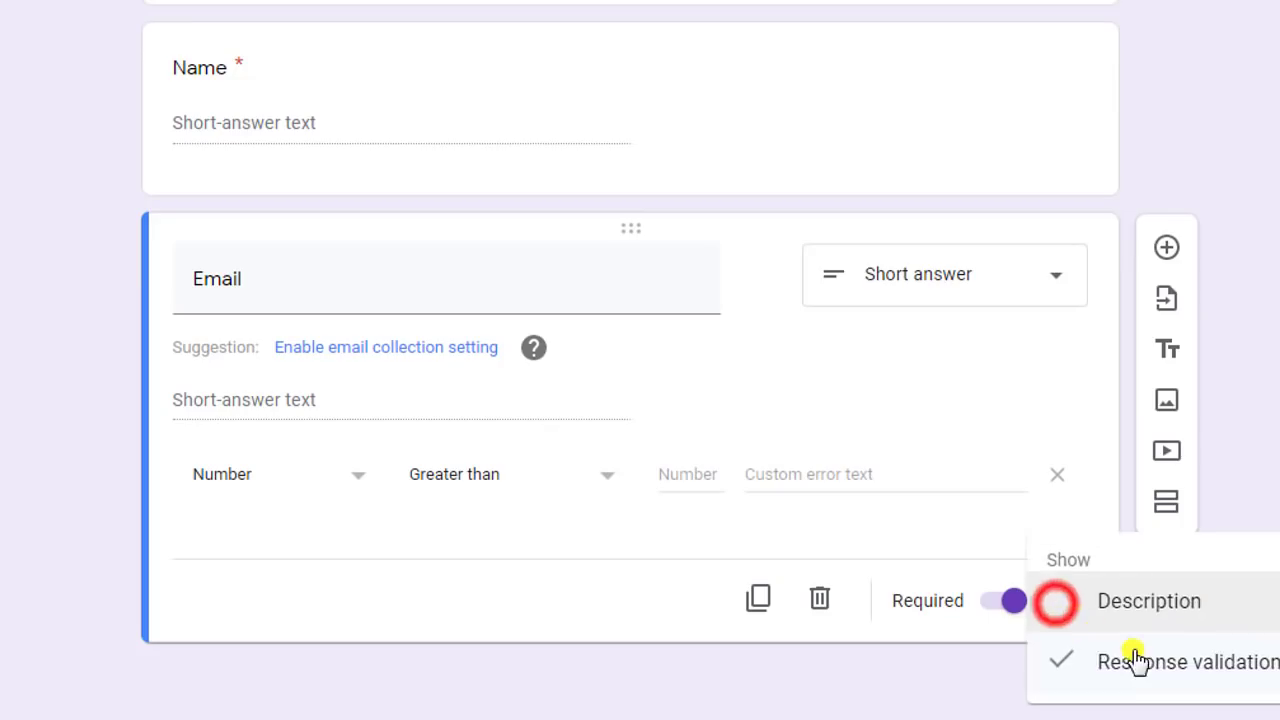
pyautogui.click(235, 530)
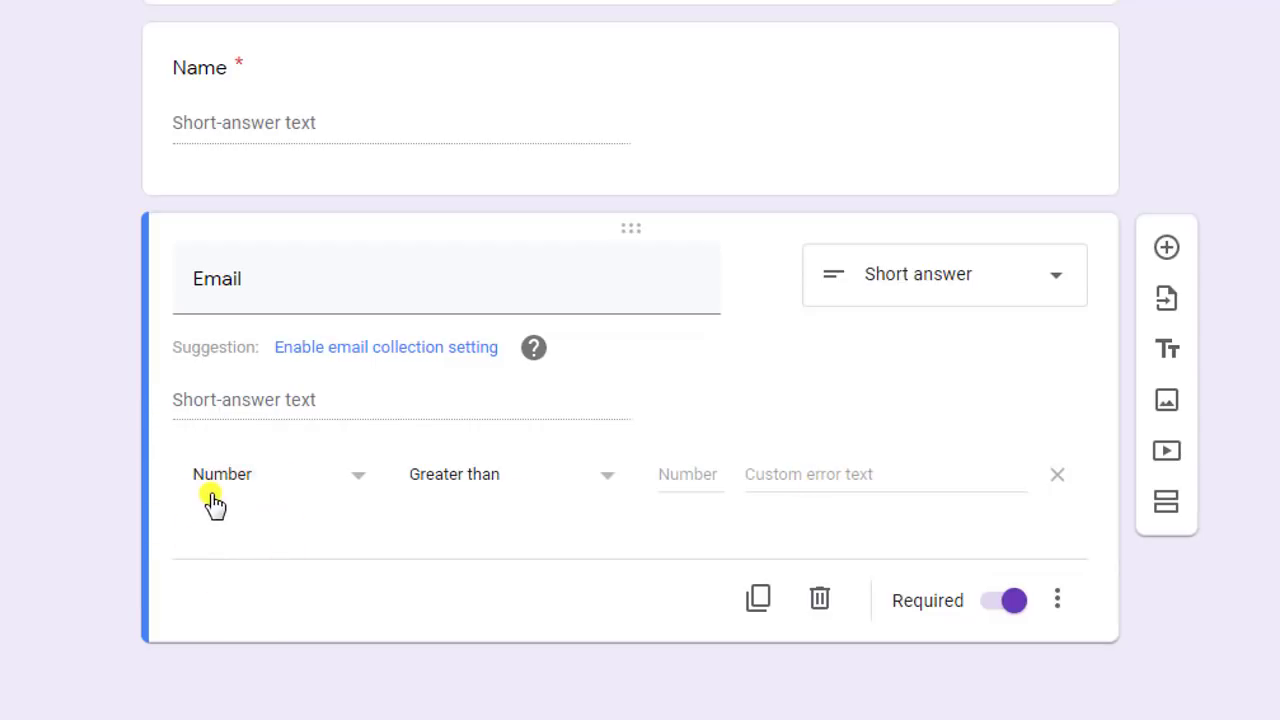
pyautogui.click(358, 478)
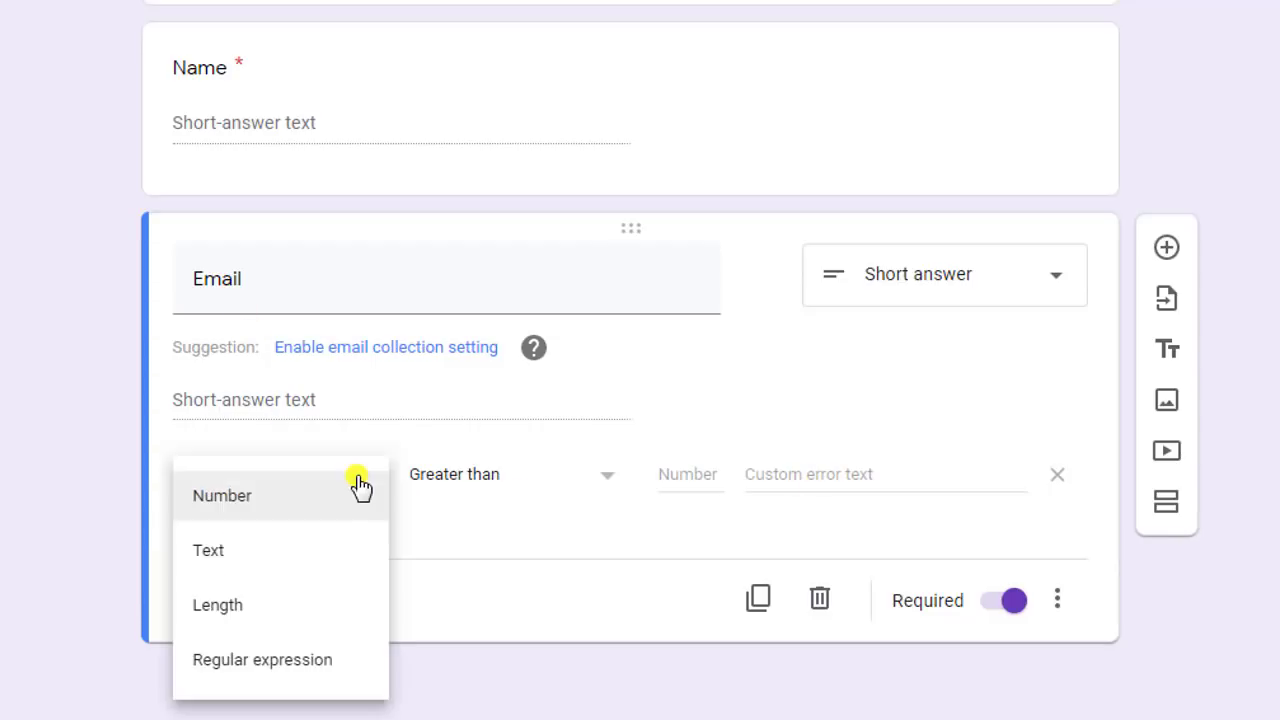
pyautogui.click(217, 551)
pyautogui.click(524, 477)
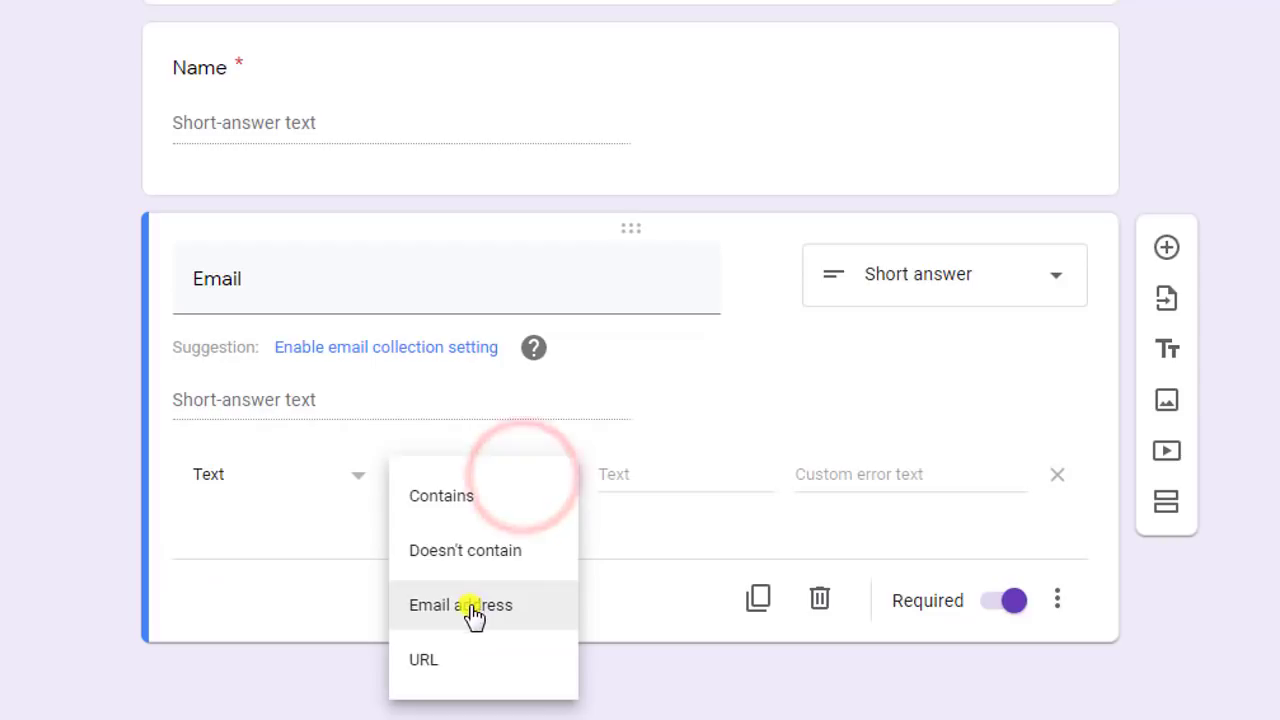
pyautogui.click(474, 612)
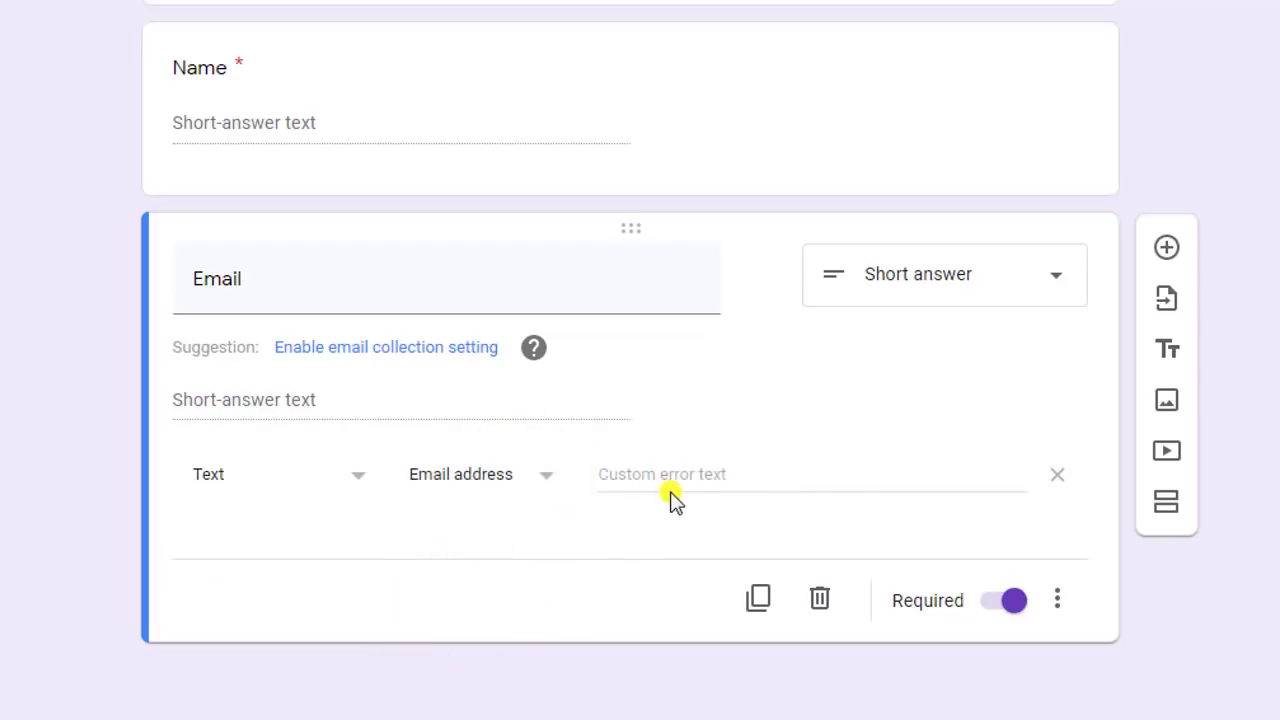
pyautogui.click(762, 479)
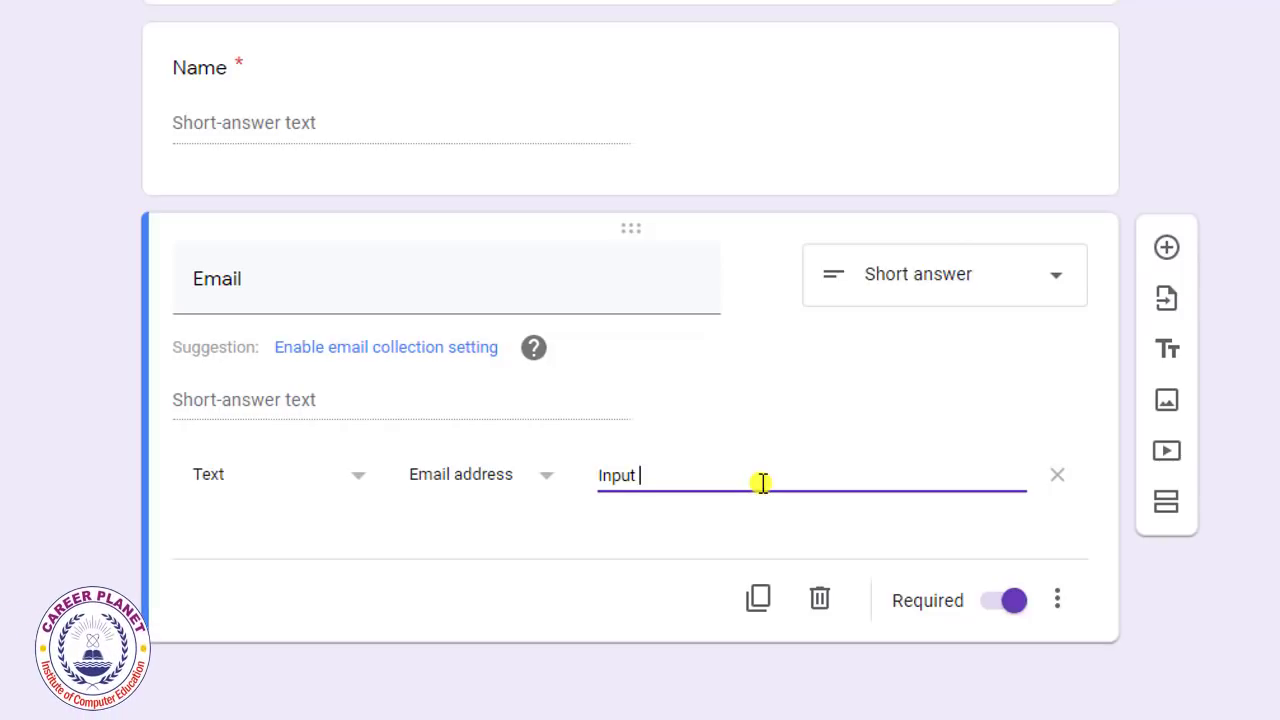
pyautogui.write('Correct Mail Address')
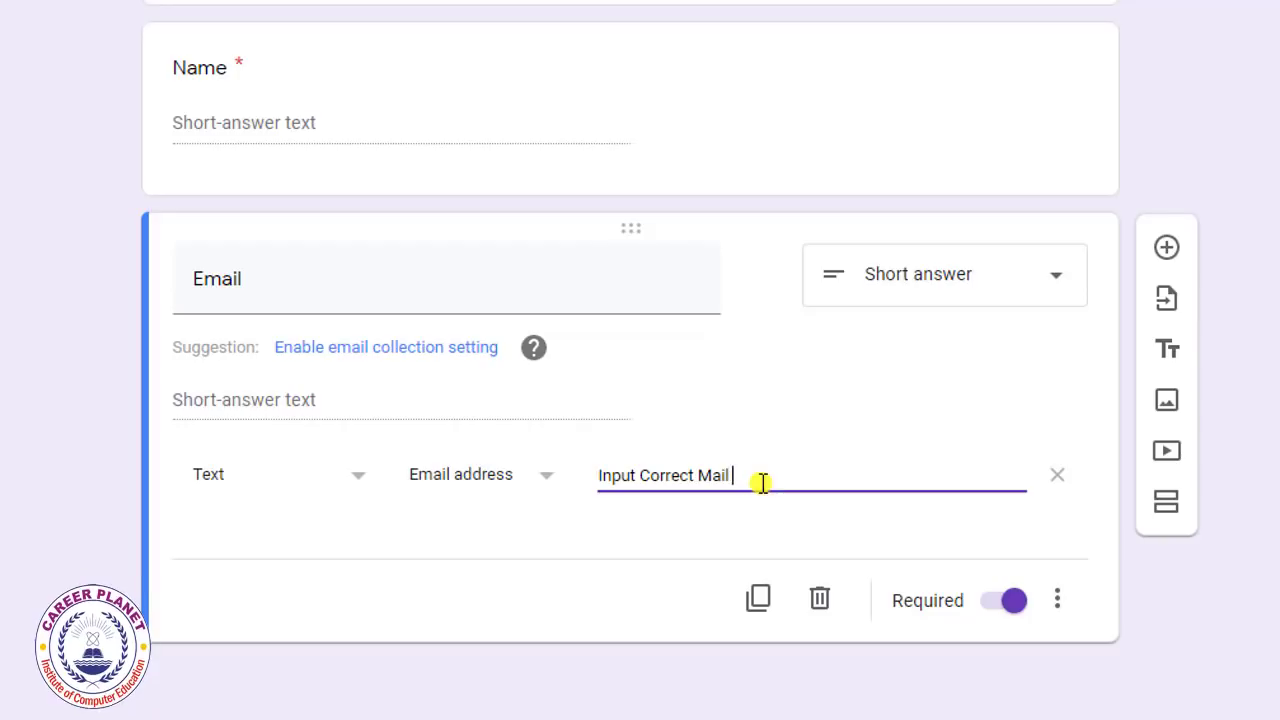
# Step: Add a required question titled "Mobile No" beneath the "Email" question
pyautogui.click(1167, 250)
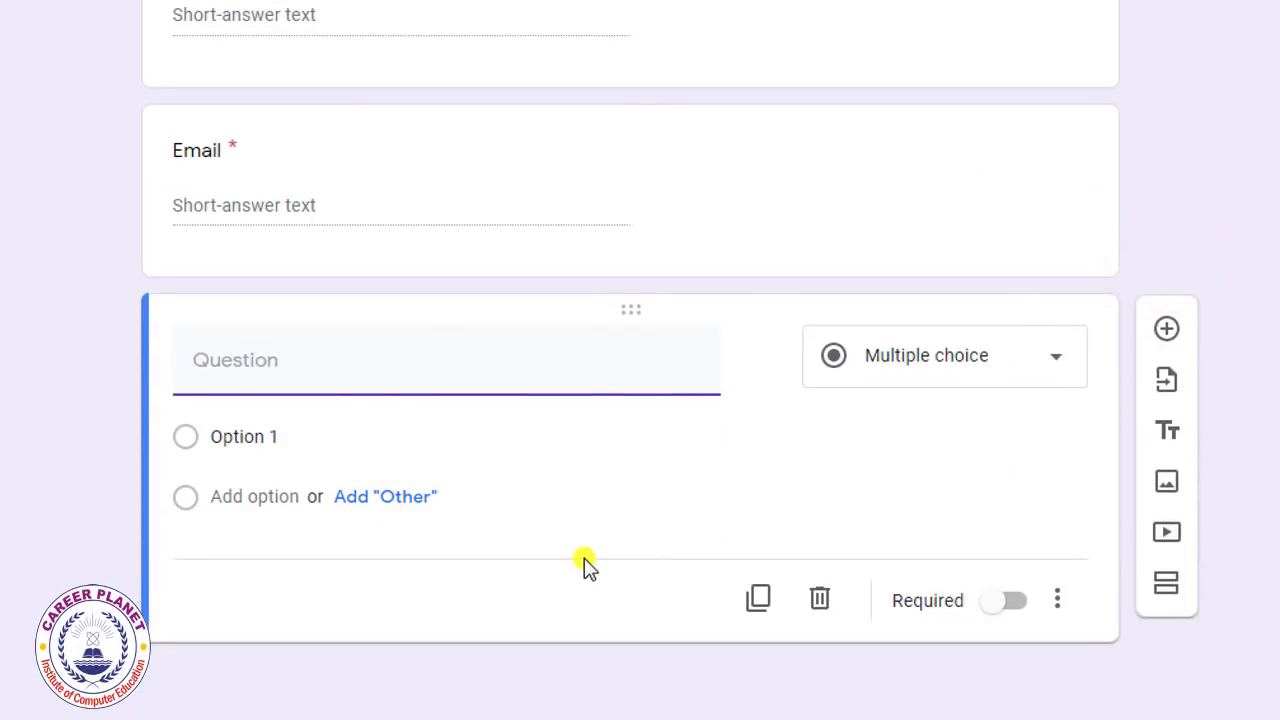
pyautogui.write('Mobile No')
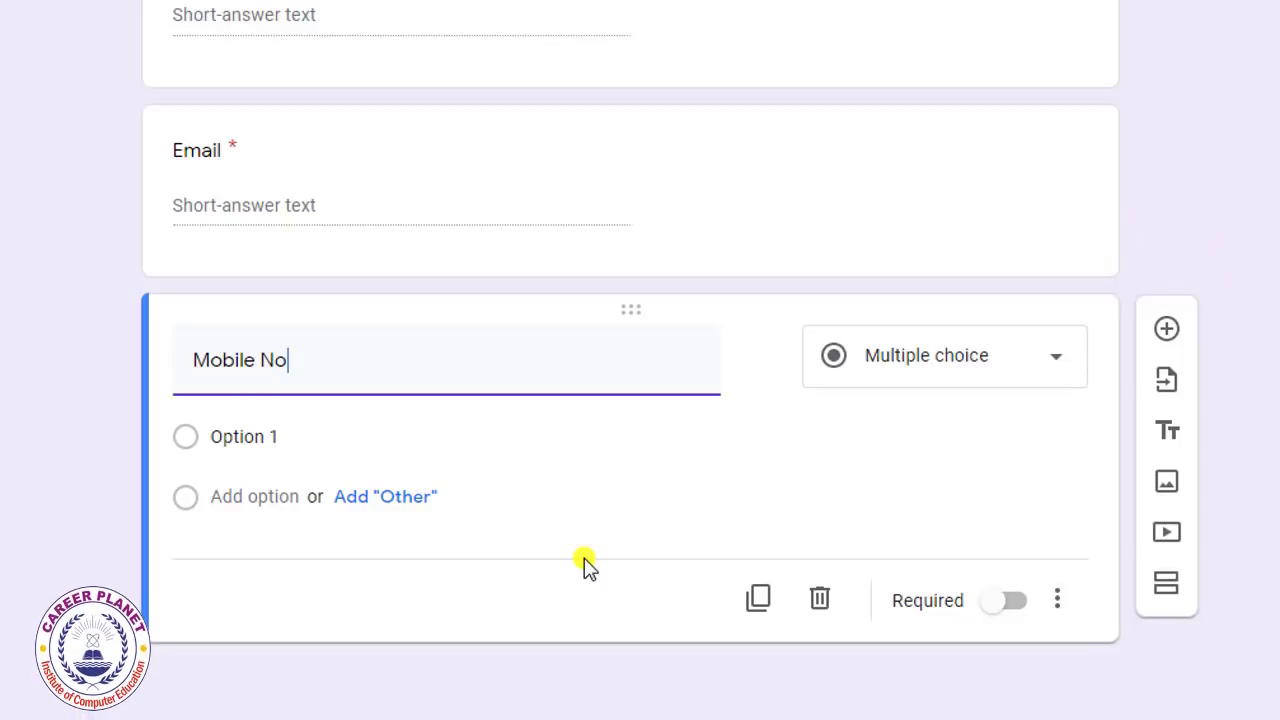
pyautogui.click(1012, 600)
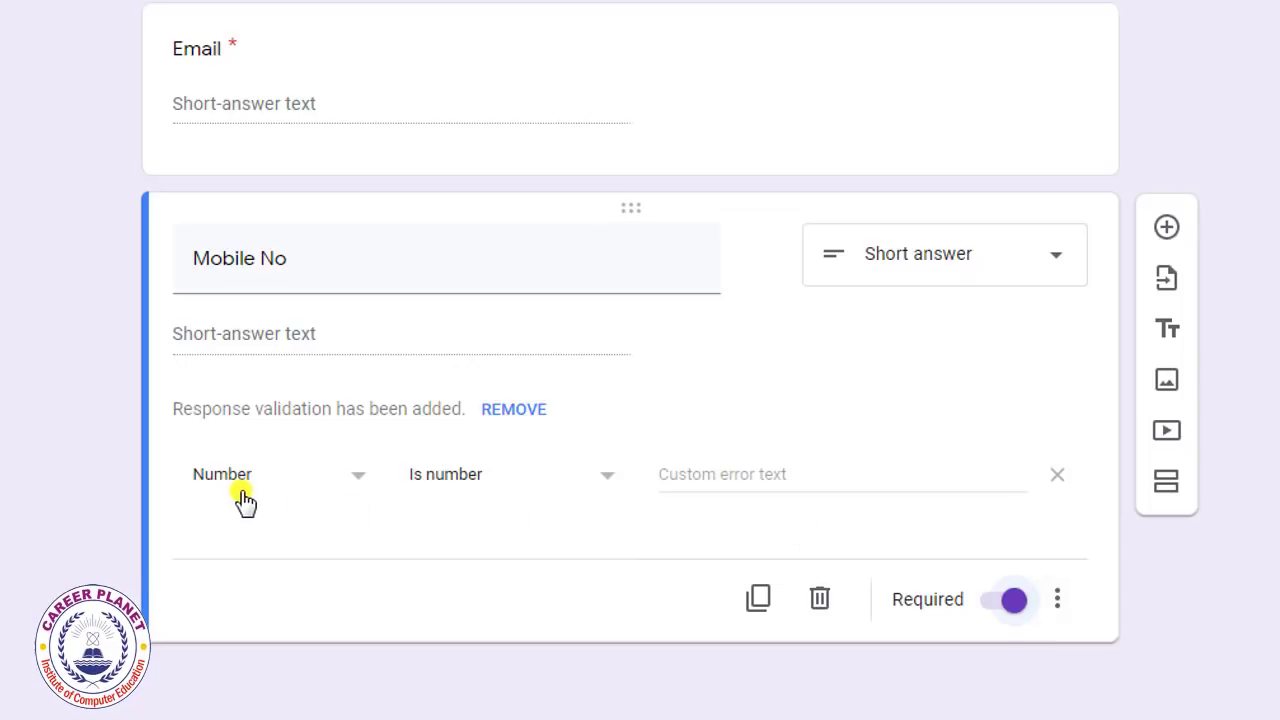
pyautogui.click(740, 474)
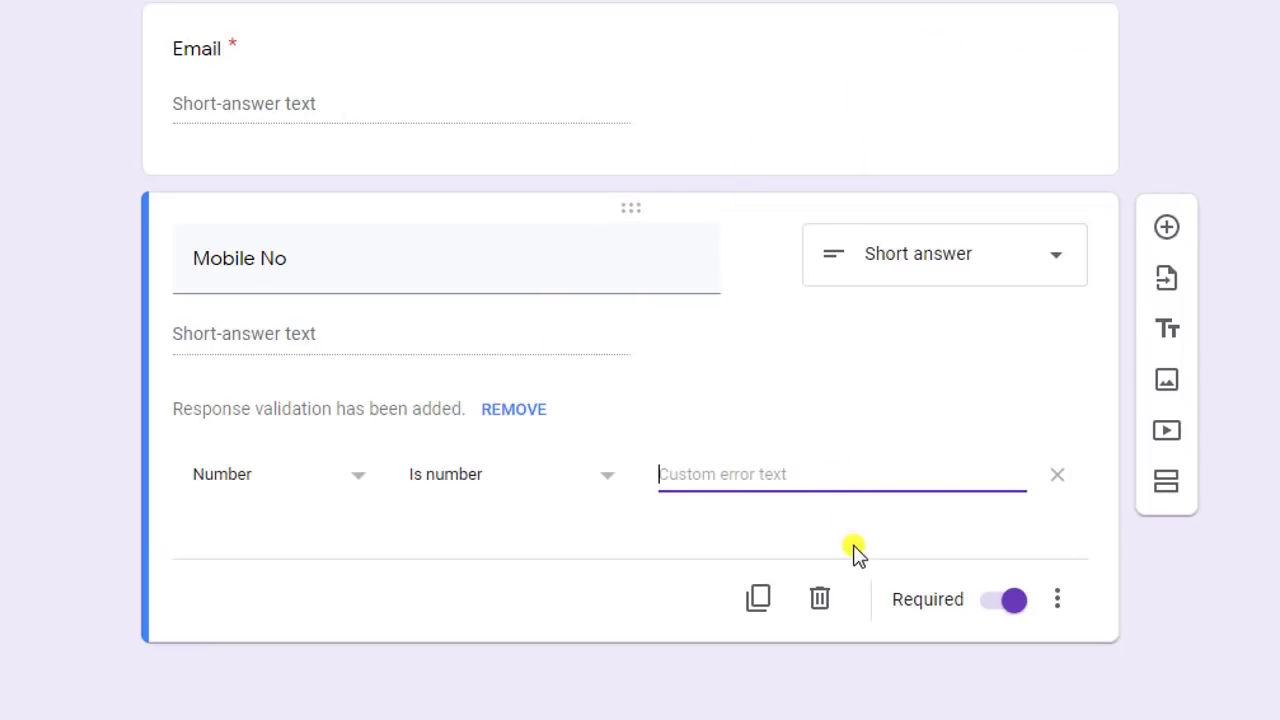
# Step: Add a question titled "Address" with the Paragraph answer type beneath "Mobile No"
pyautogui.click(1166, 227)
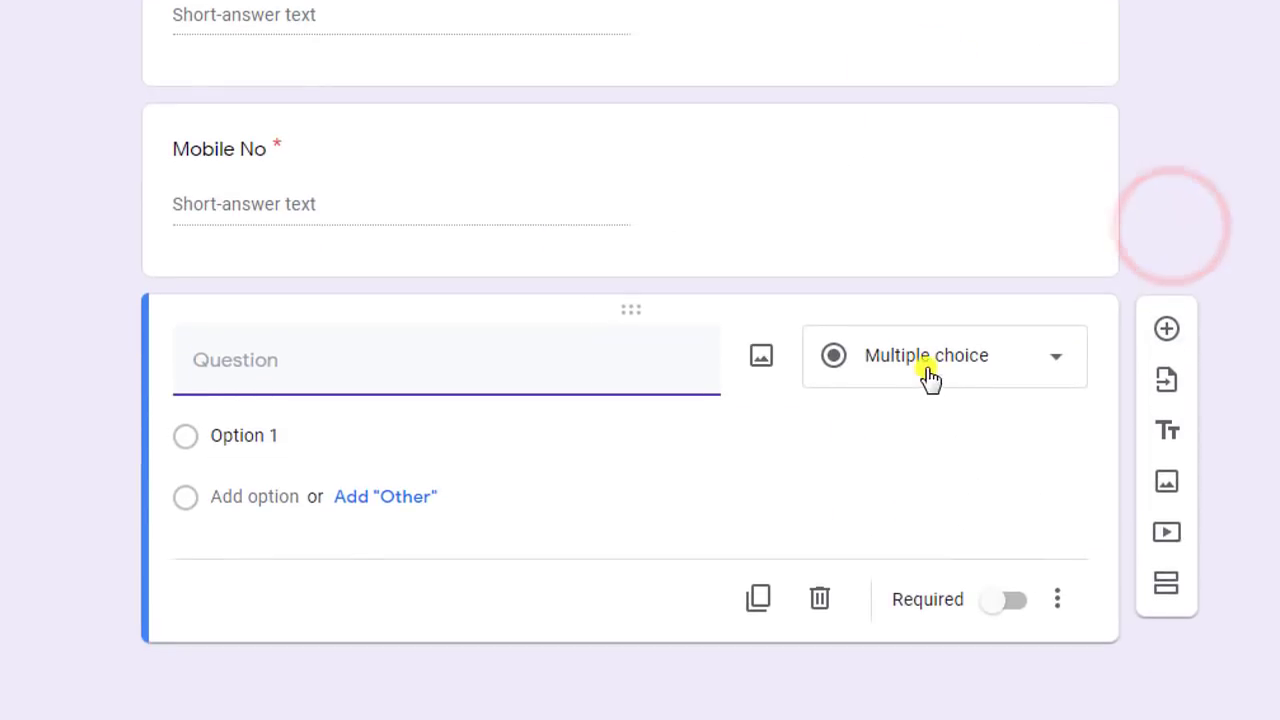
pyautogui.click(926, 368)
pyautogui.click(925, 58)
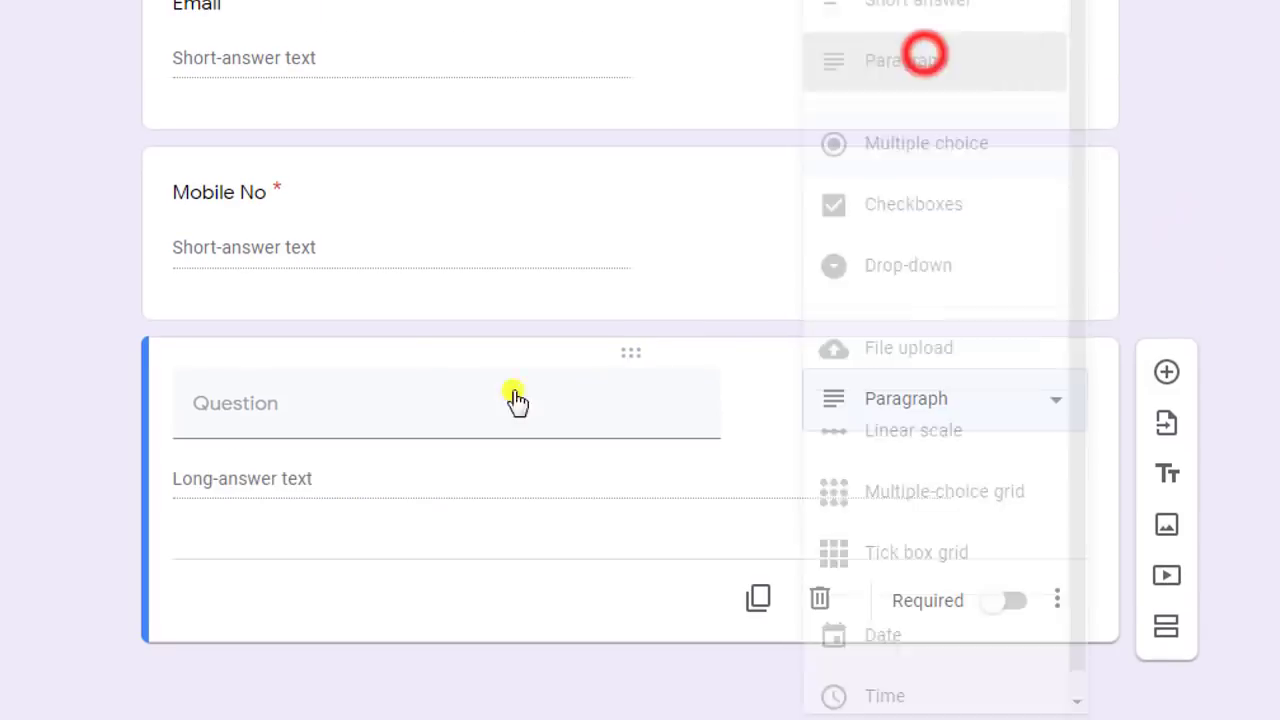
pyautogui.click(300, 403)
pyautogui.write('Address')
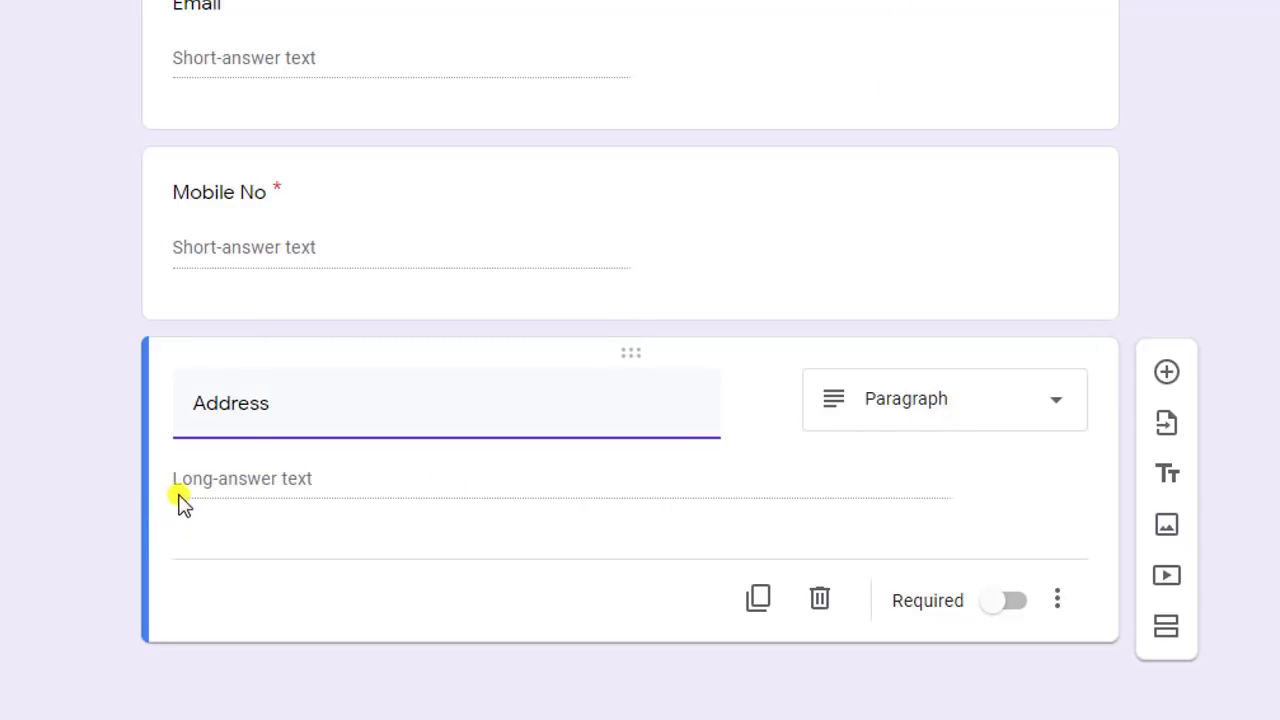
pyautogui.click(241, 480)
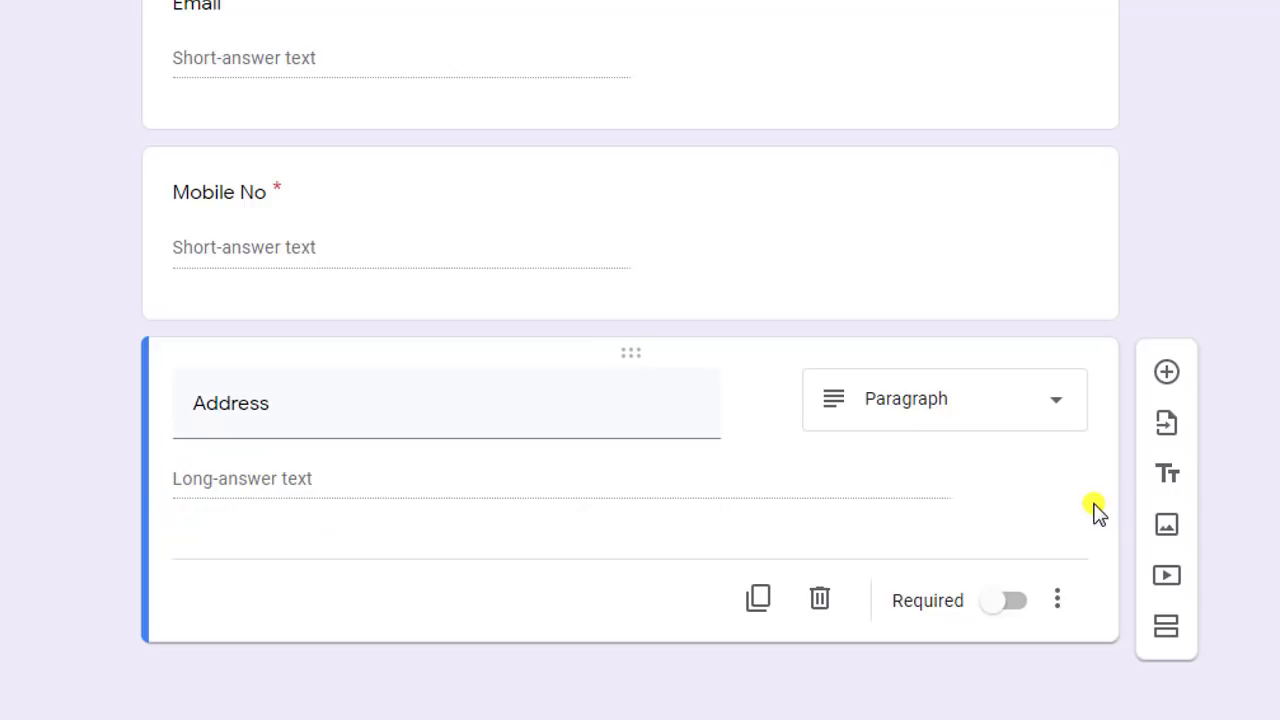
# Step: Add a multiple-choice question titled "Types of business organization" beneath the "Address" question
pyautogui.click(1166, 371)
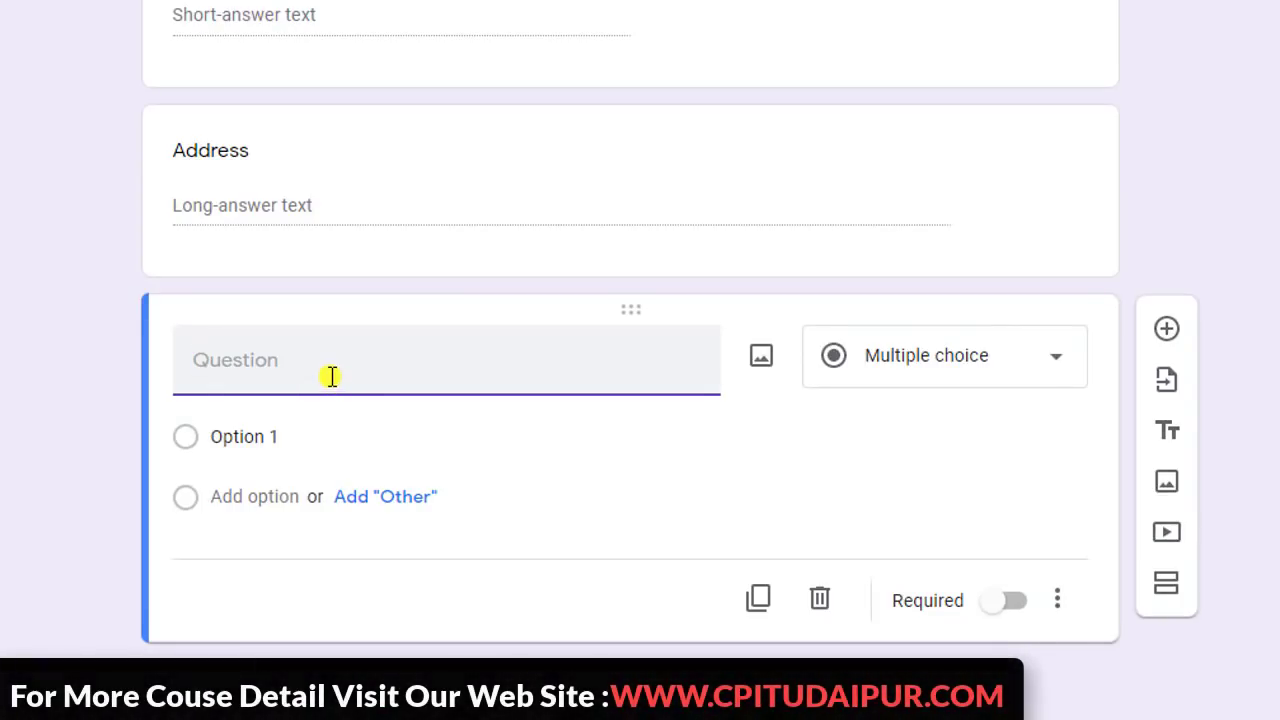
pyautogui.click(171, 368)
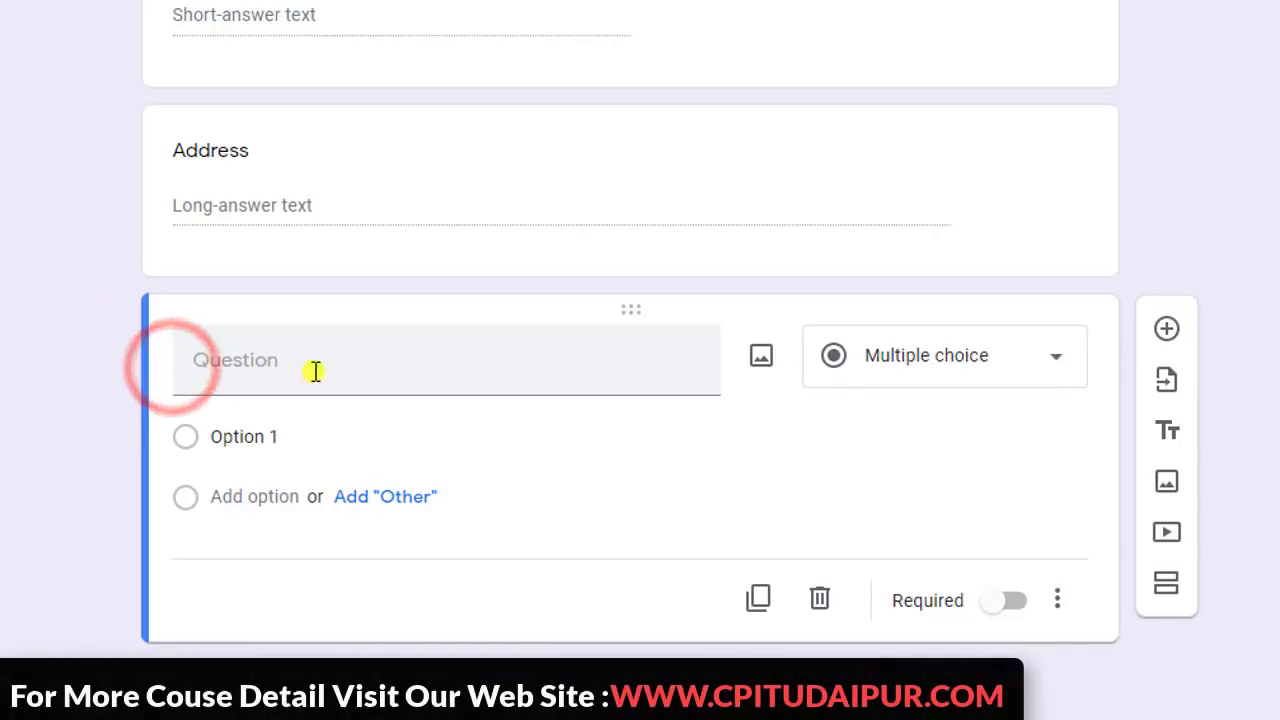
pyautogui.click(290, 365)
pyautogui.write('Types of business organization')
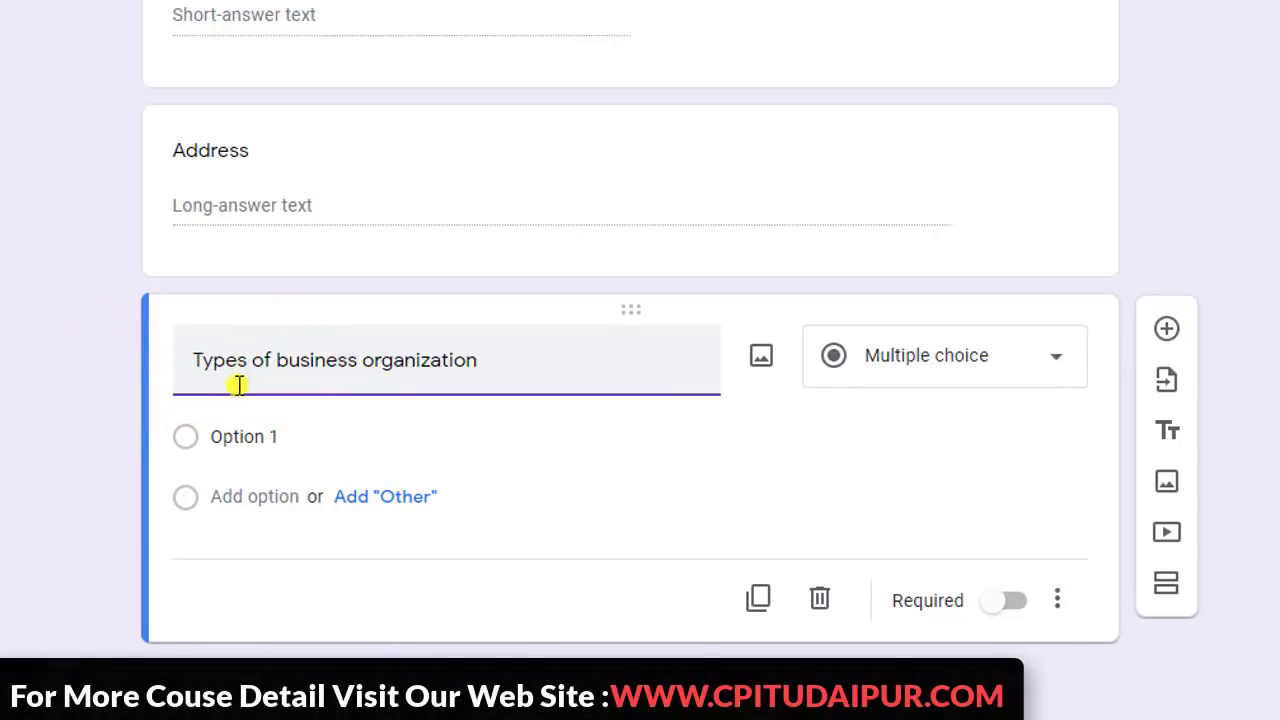
pyautogui.click(493, 362)
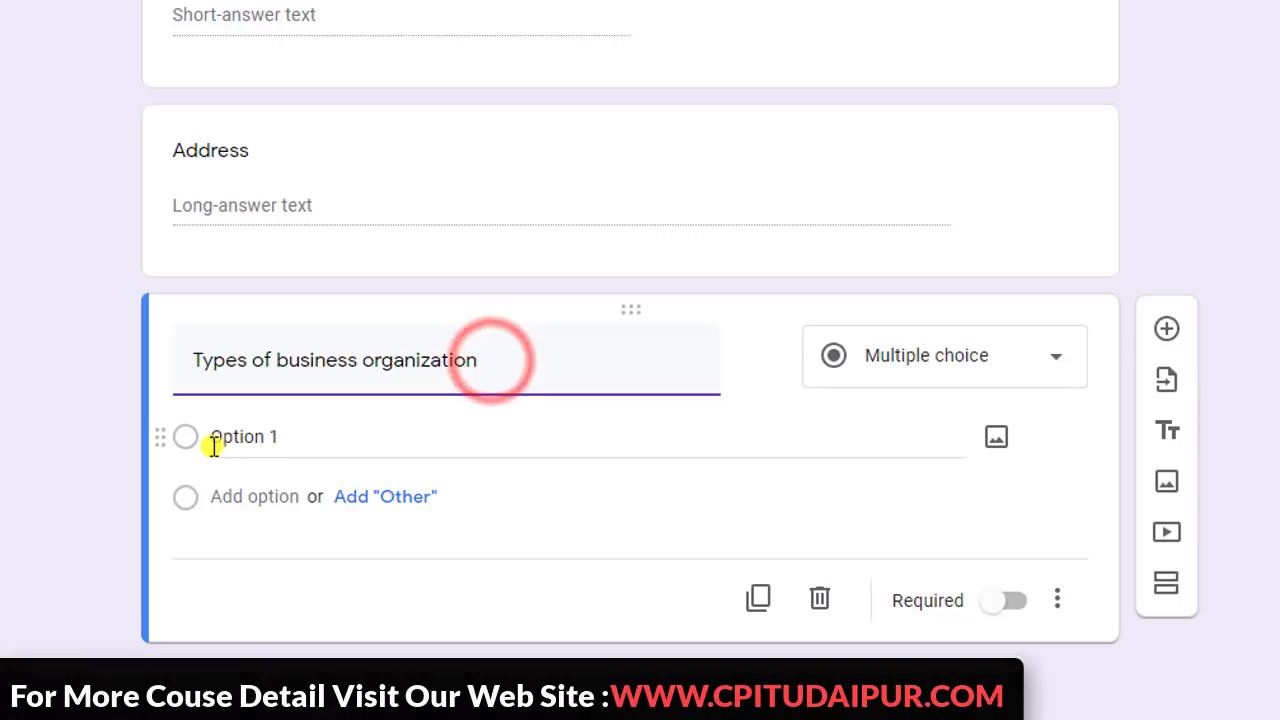
# Step: Give the business organization question the options "sole proprietorship", "partnership" and "Limited Liability Company", plus an "Other" option
pyautogui.click(258, 432)
pyautogui.write('sole proprietorship')
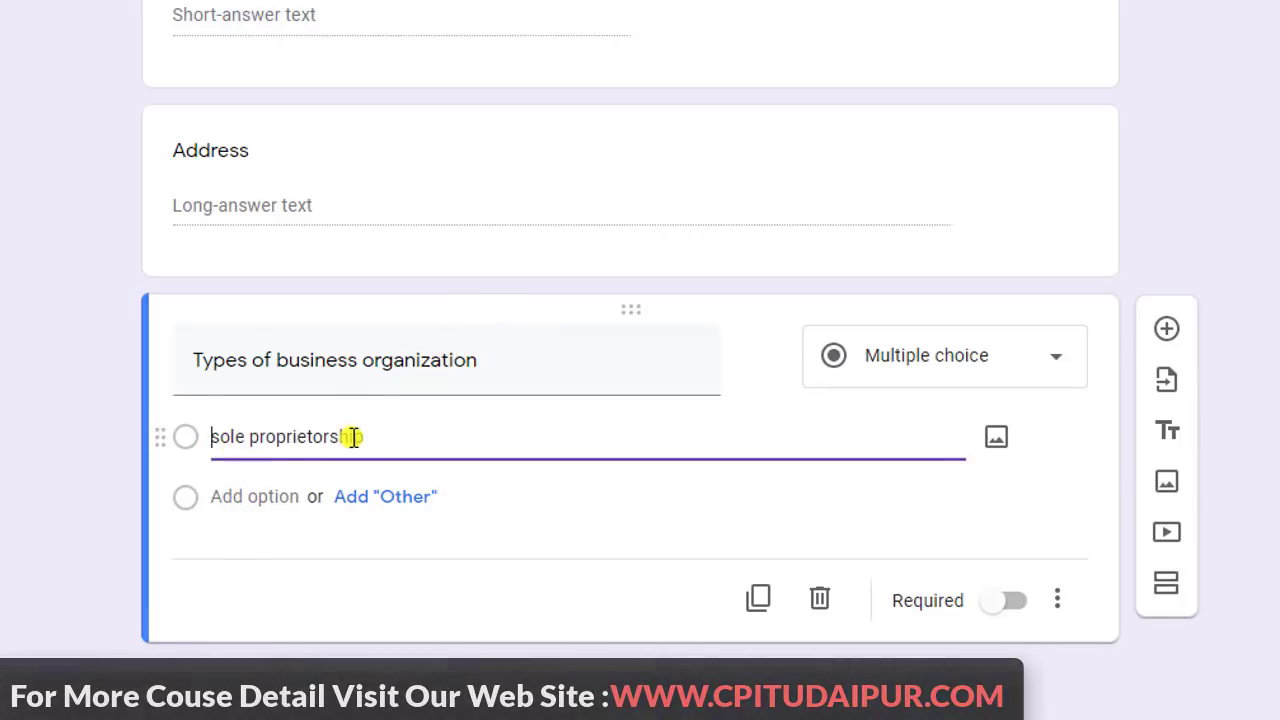
pyautogui.click(240, 495)
pyautogui.write('partnership')
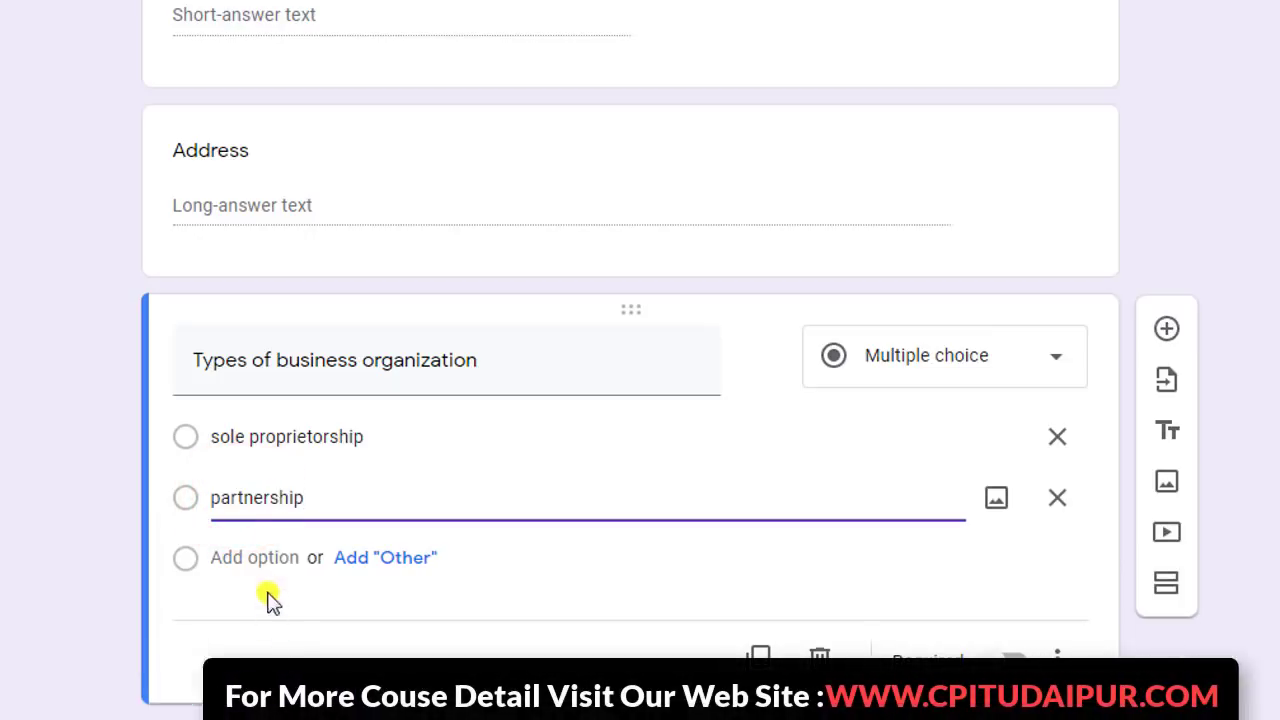
pyautogui.click(254, 560)
pyautogui.write('Limited Liability Company')
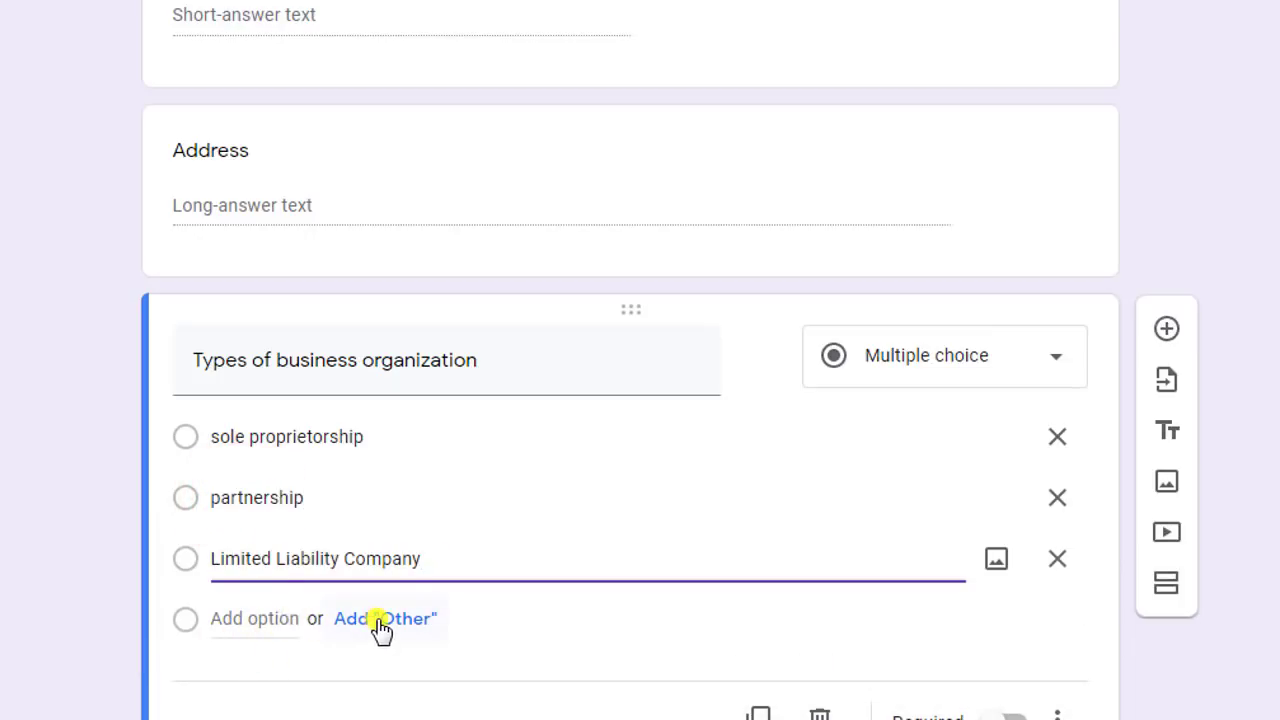
pyautogui.click(390, 620)
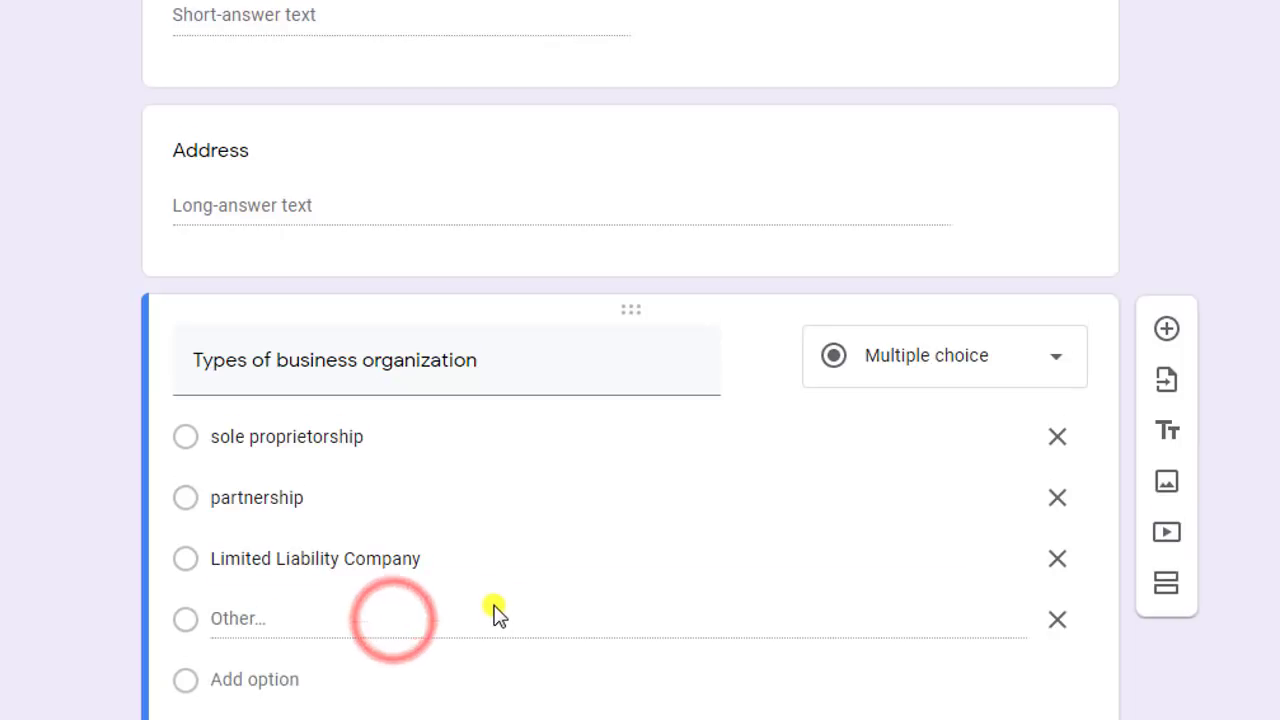
# Step: Preview the whole form as respondents see it, close the preview and return to the last question in the editor
pyautogui.scroll(-2, 500, 605)
pyautogui.scroll(10, 620, 605)
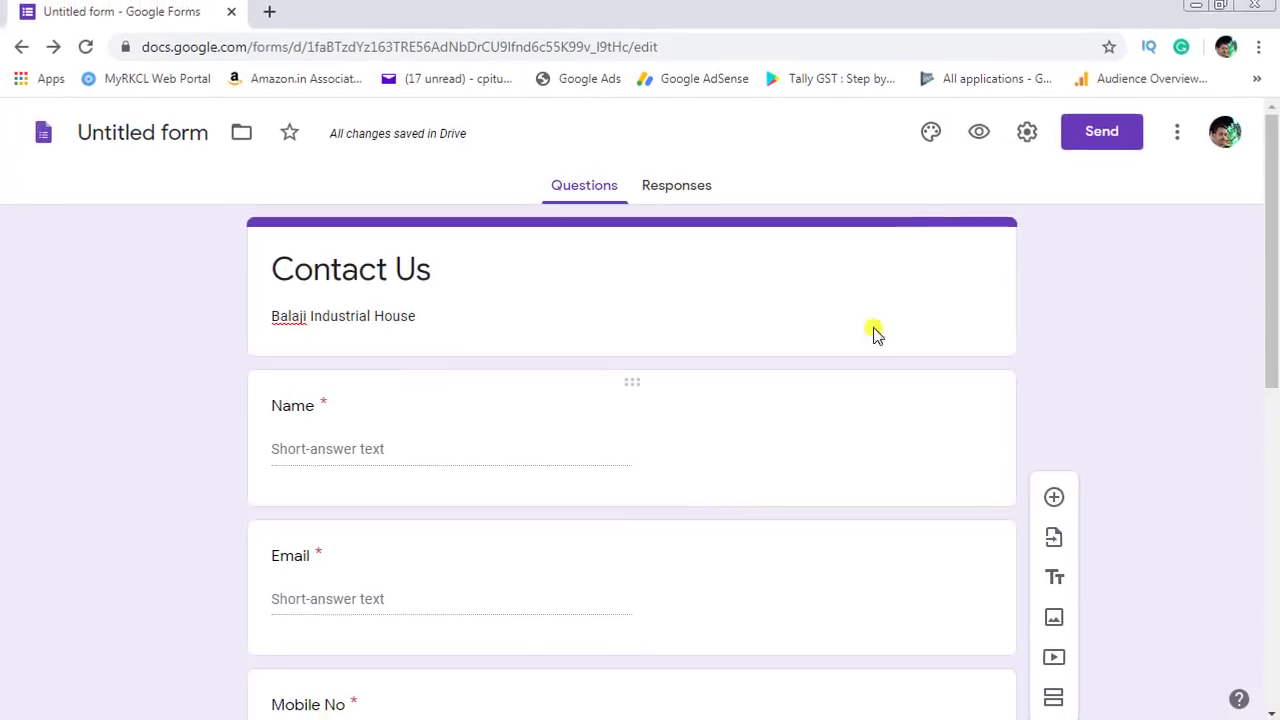
pyautogui.click(980, 135)
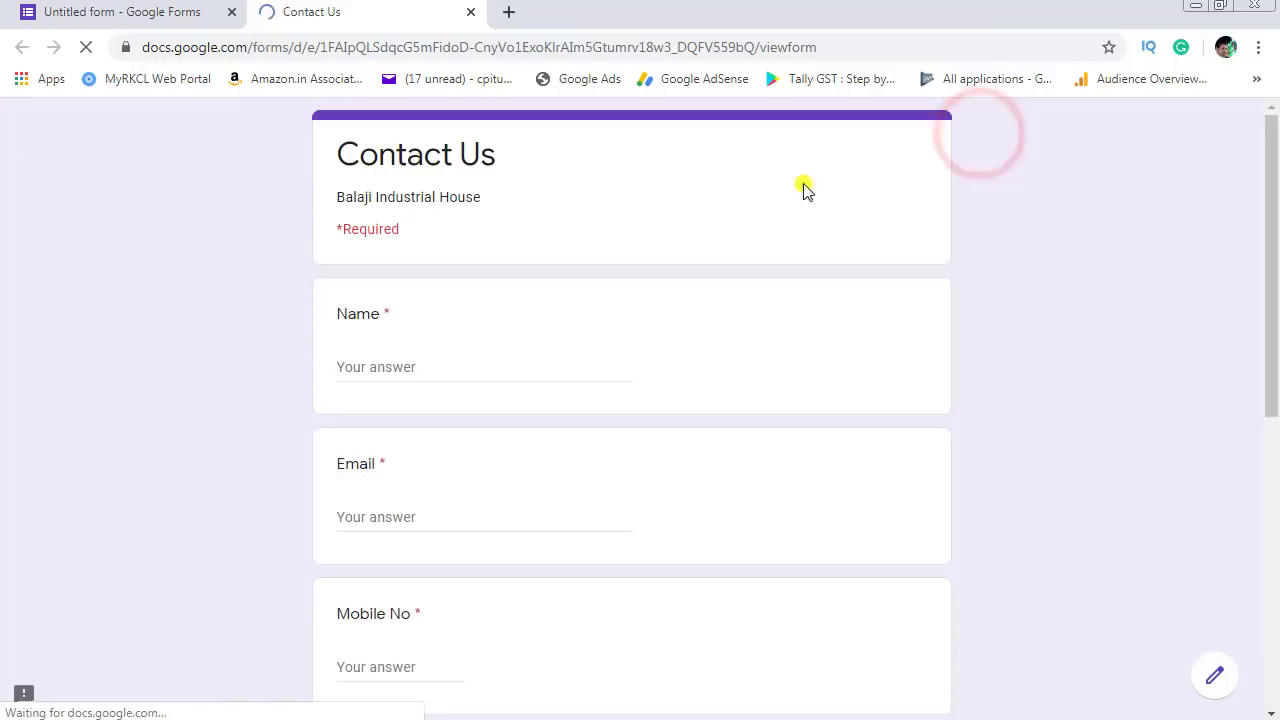
pyautogui.scroll(-1, 620, 335)
pyautogui.scroll(-5, 620, 335)
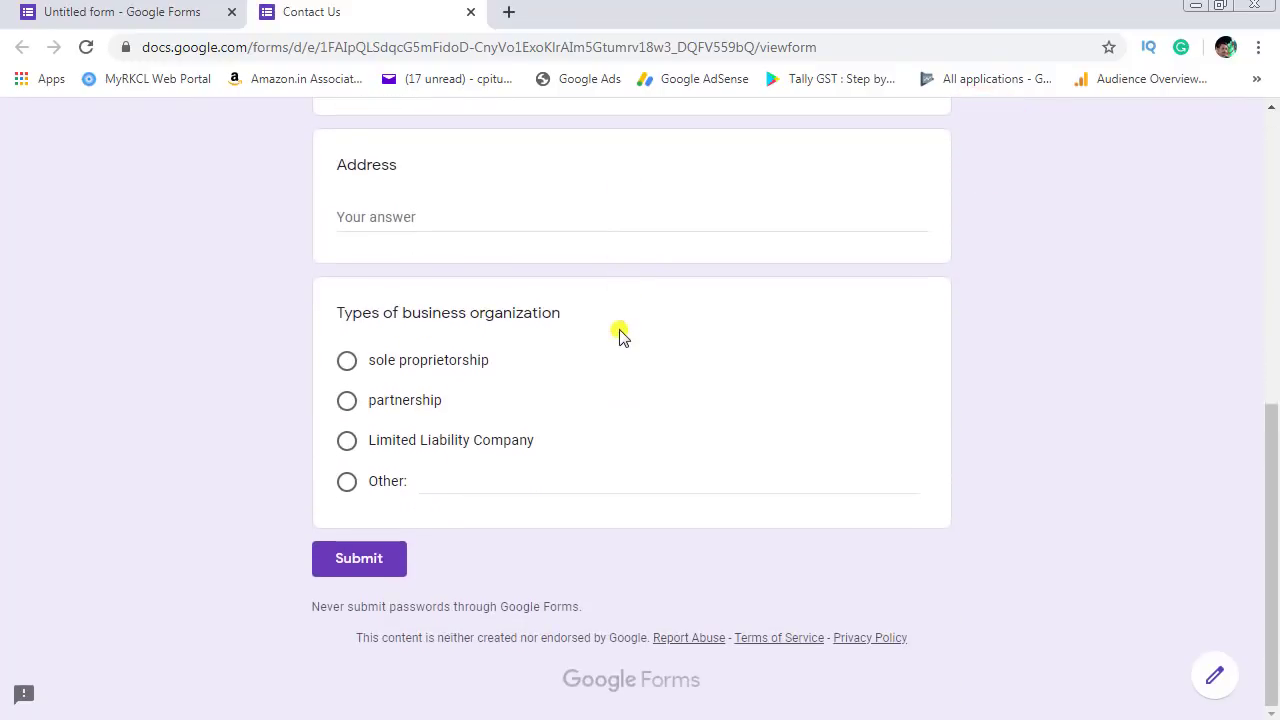
pyautogui.scroll(5, 618, 334)
pyautogui.click(469, 13)
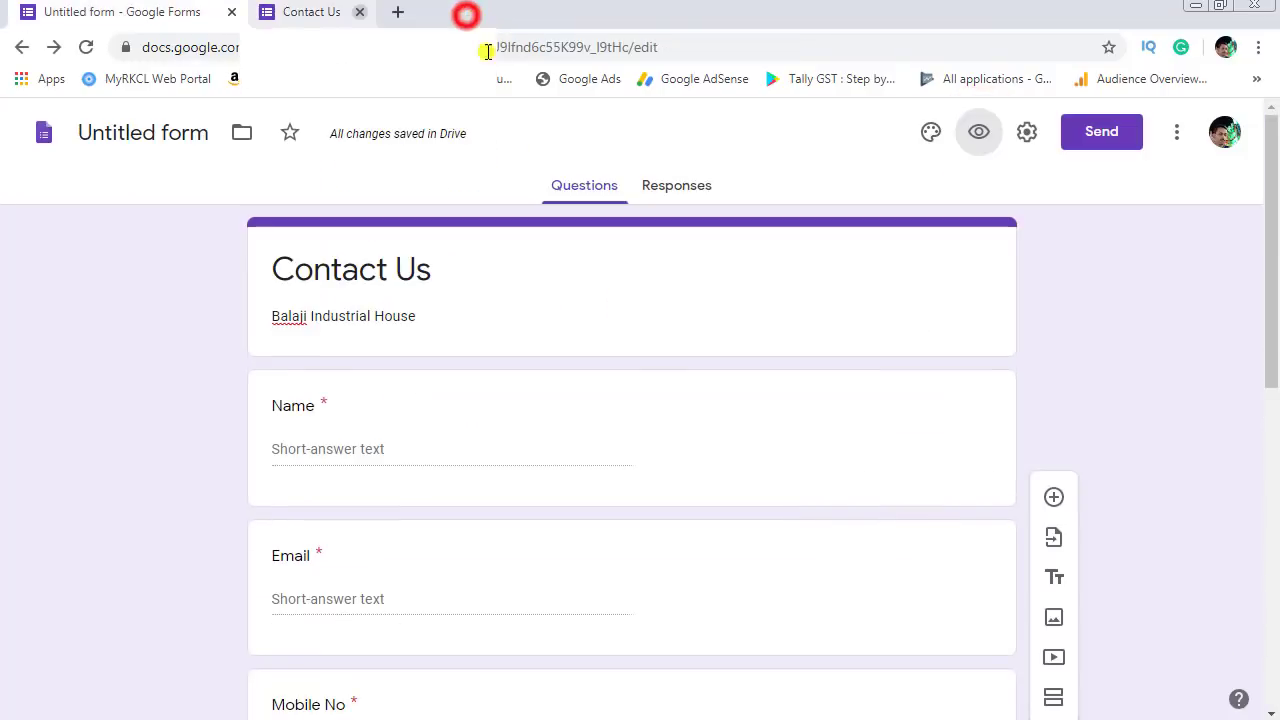
pyautogui.scroll(-4, 590, 350)
pyautogui.scroll(-4, 575, 355)
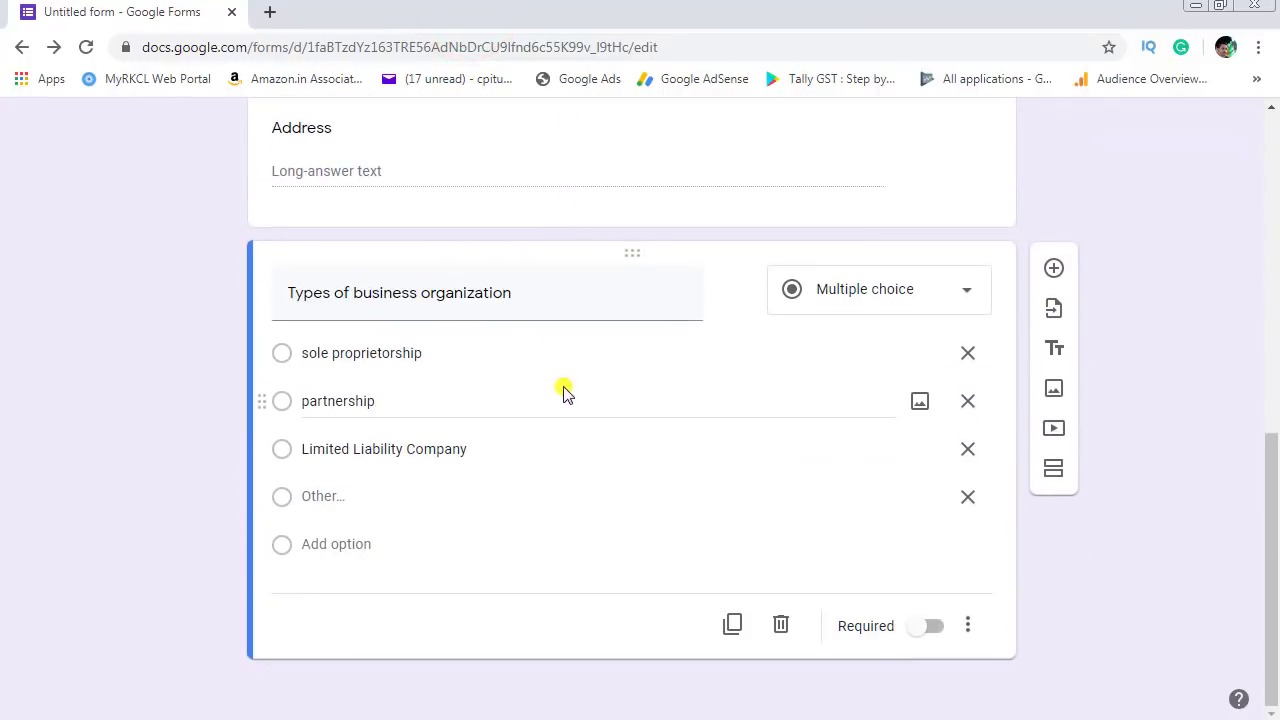
# Step: Add a Checkboxes question titled "Are you manufacturing unit?" below the business organization question, using all suggested options: Yes, No and Maybe
pyautogui.click(855, 292)
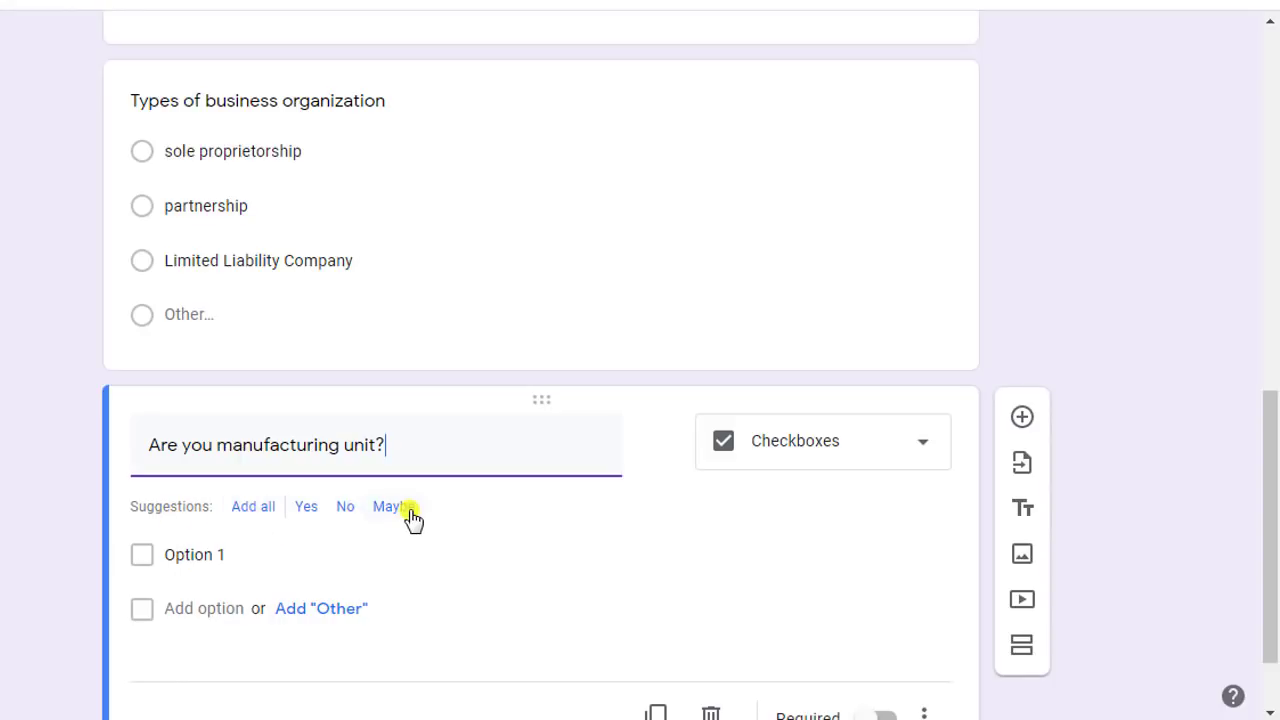
pyautogui.scroll(-2, 346, 560)
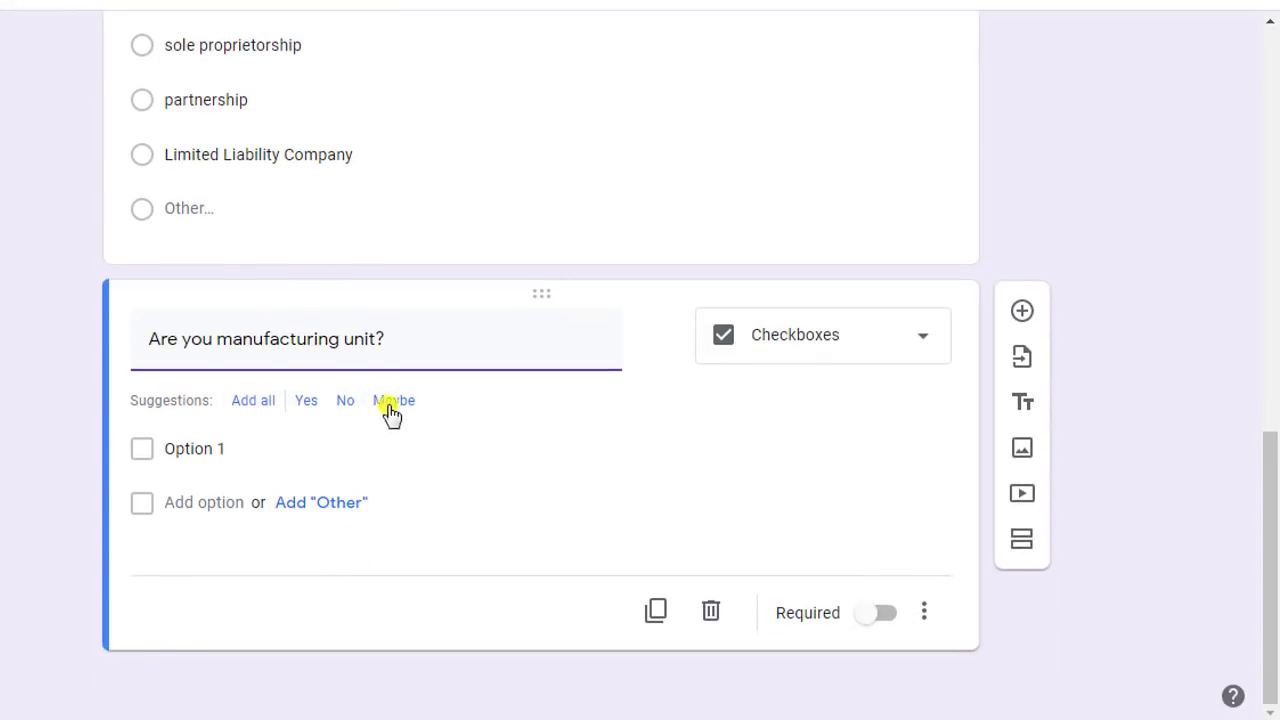
pyautogui.click(253, 405)
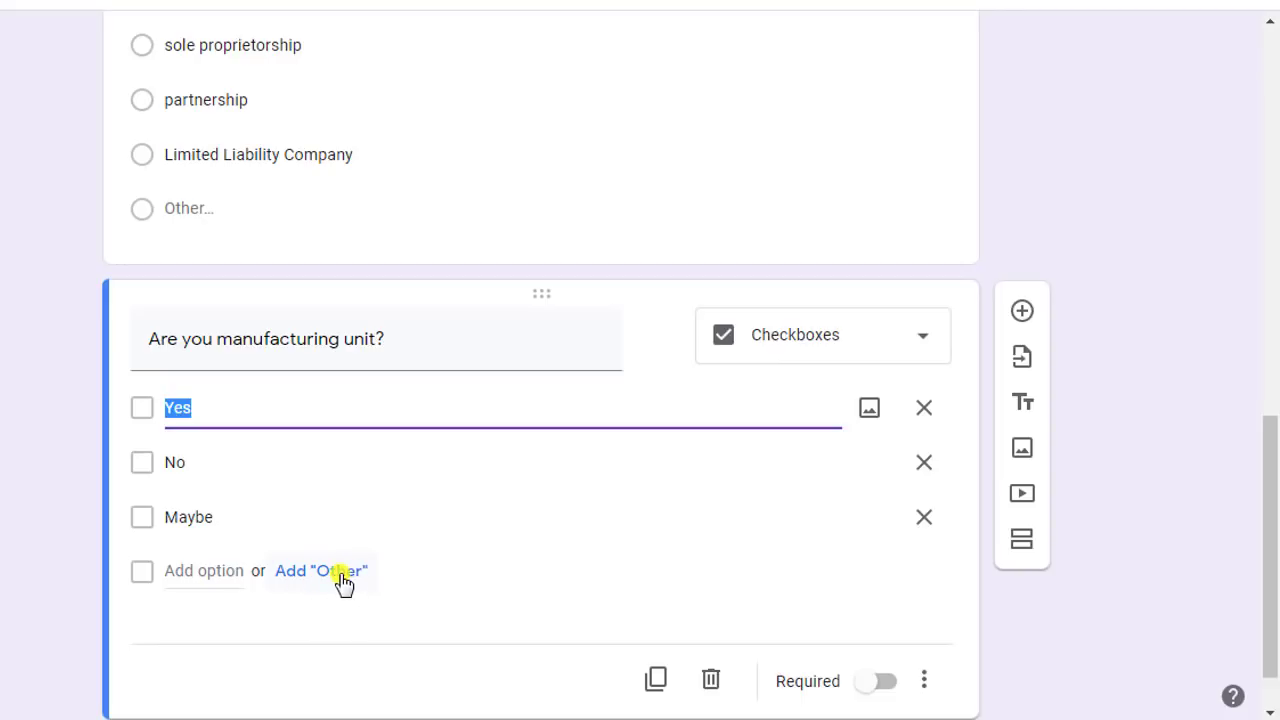
pyautogui.scroll(5, 340, 603)
pyautogui.scroll(-5, 366, 560)
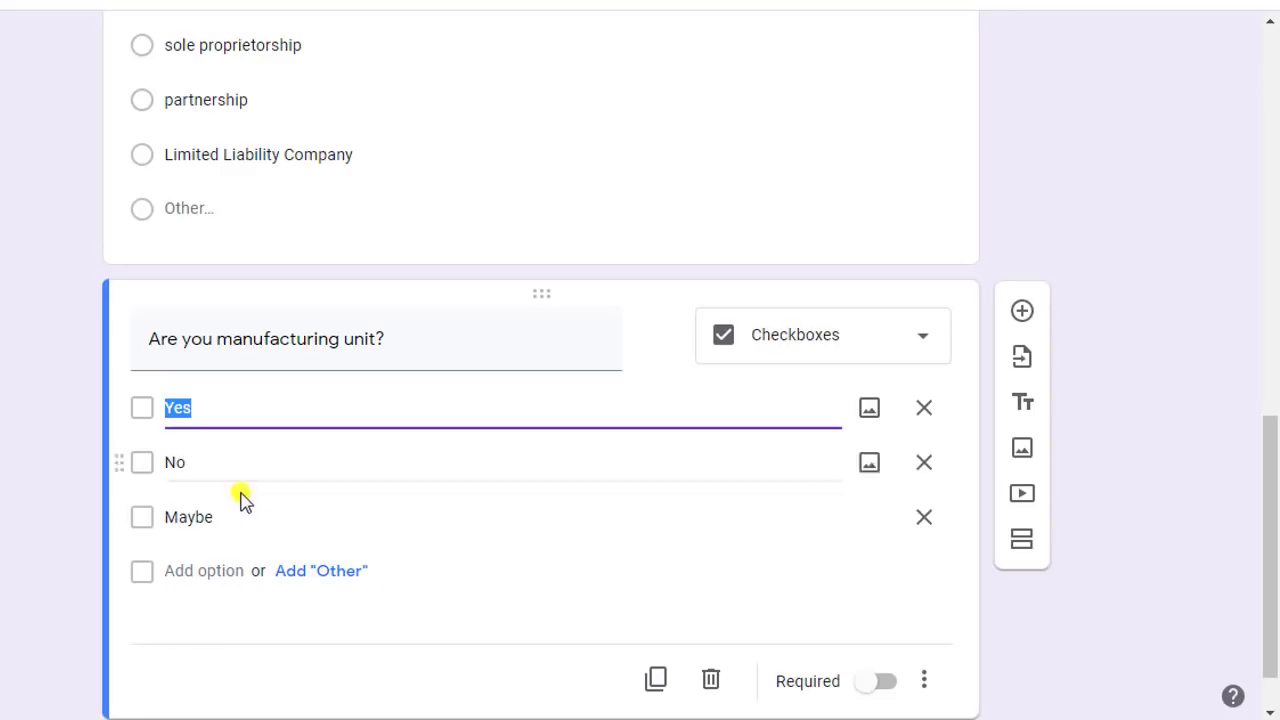
pyautogui.scroll(2, 230, 288)
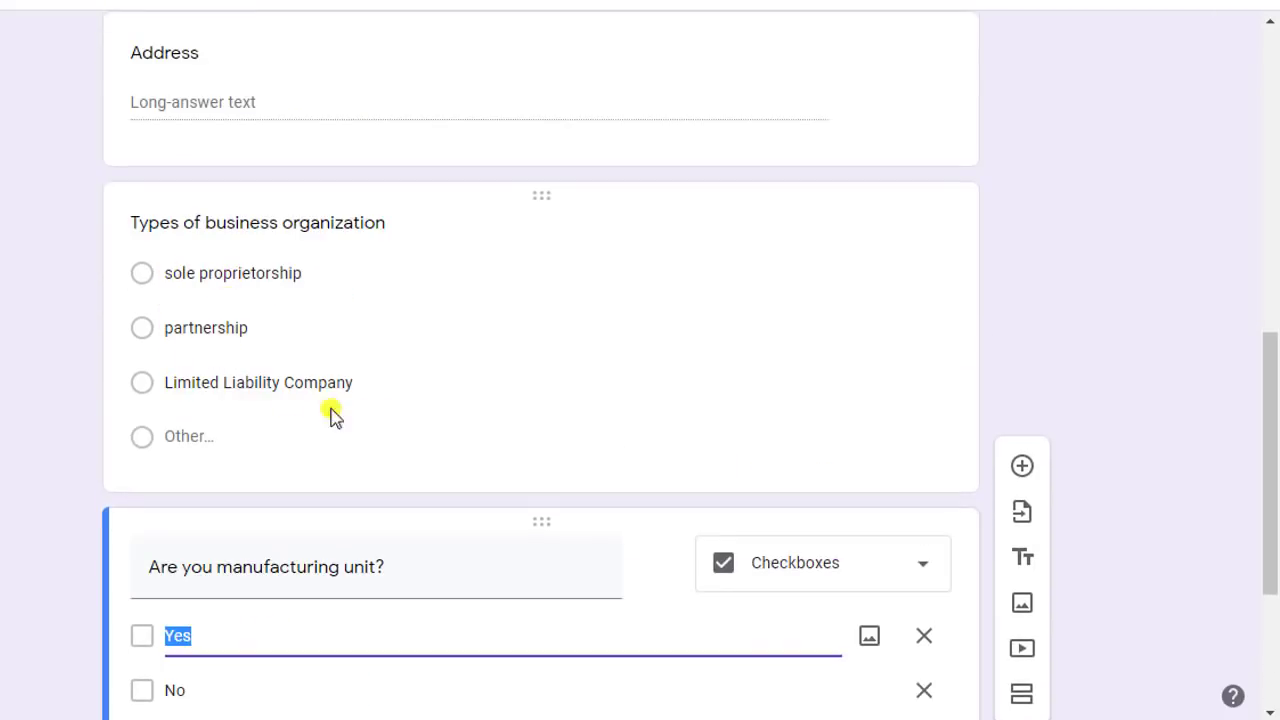
pyautogui.scroll(-3, 333, 415)
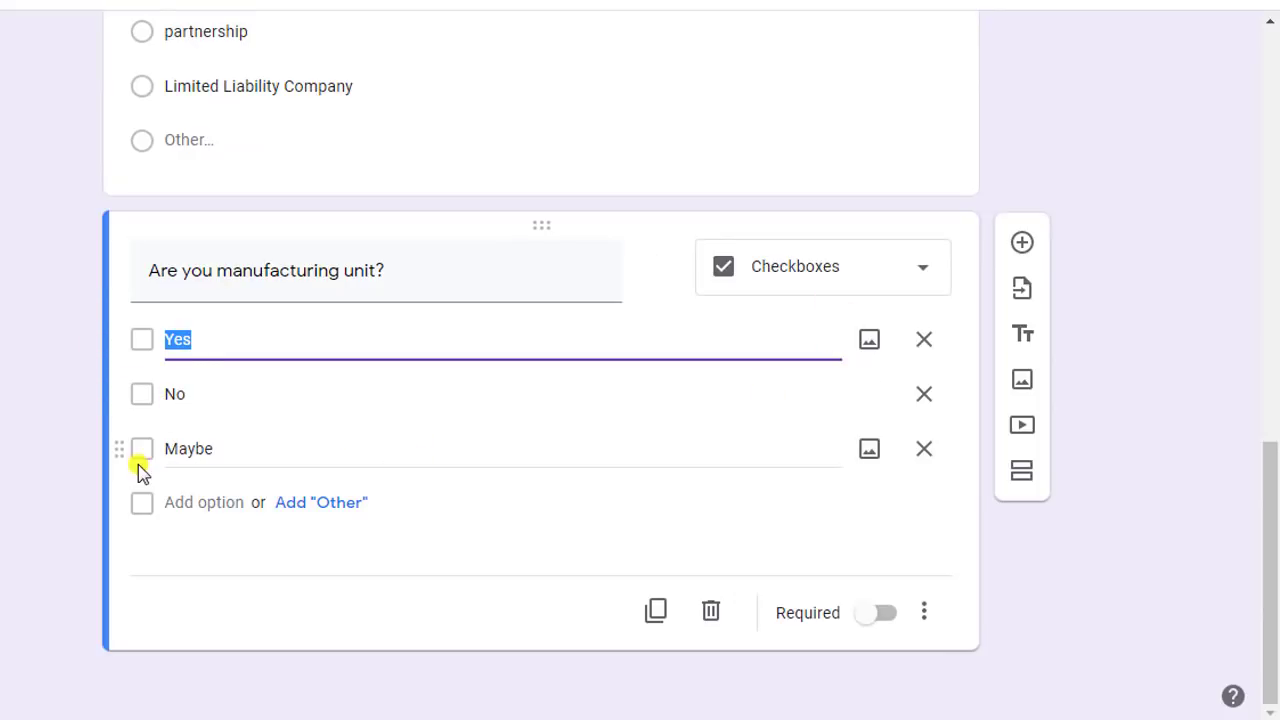
# Step: Add a Drop-down question titled "Product Type" below the manufacturing unit question
pyautogui.click(1021, 242)
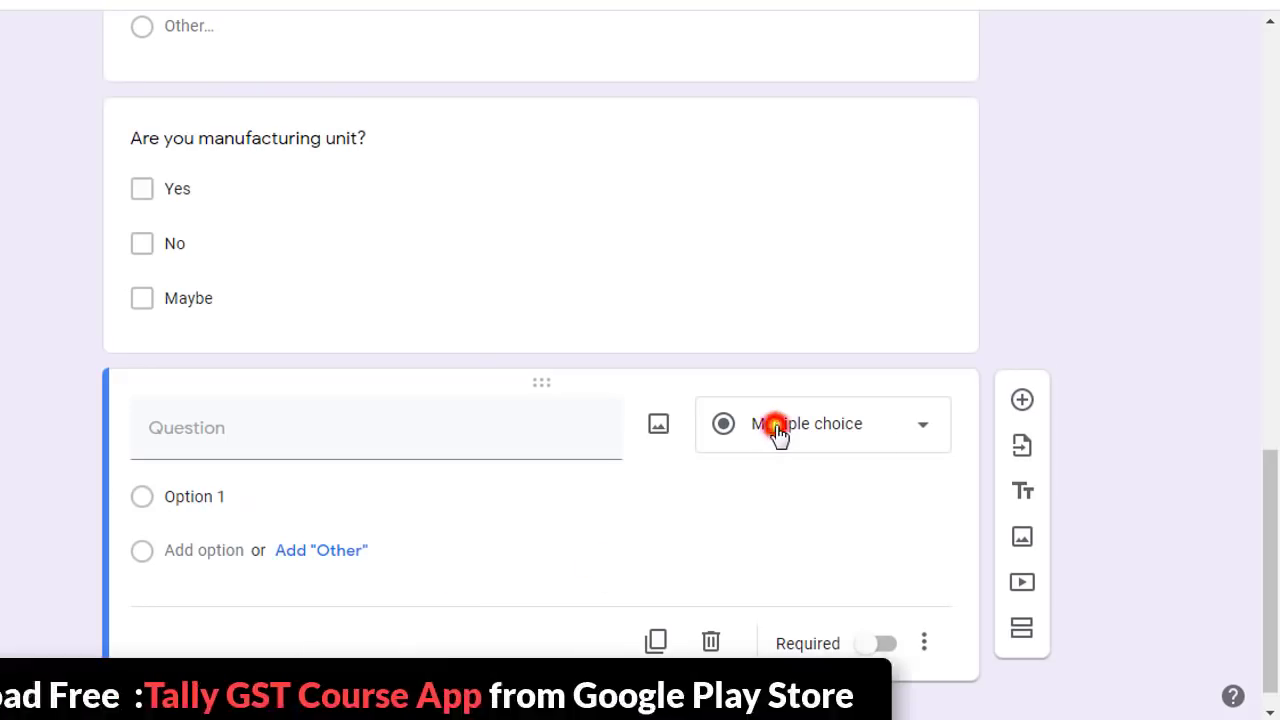
pyautogui.click(778, 432)
pyautogui.click(806, 318)
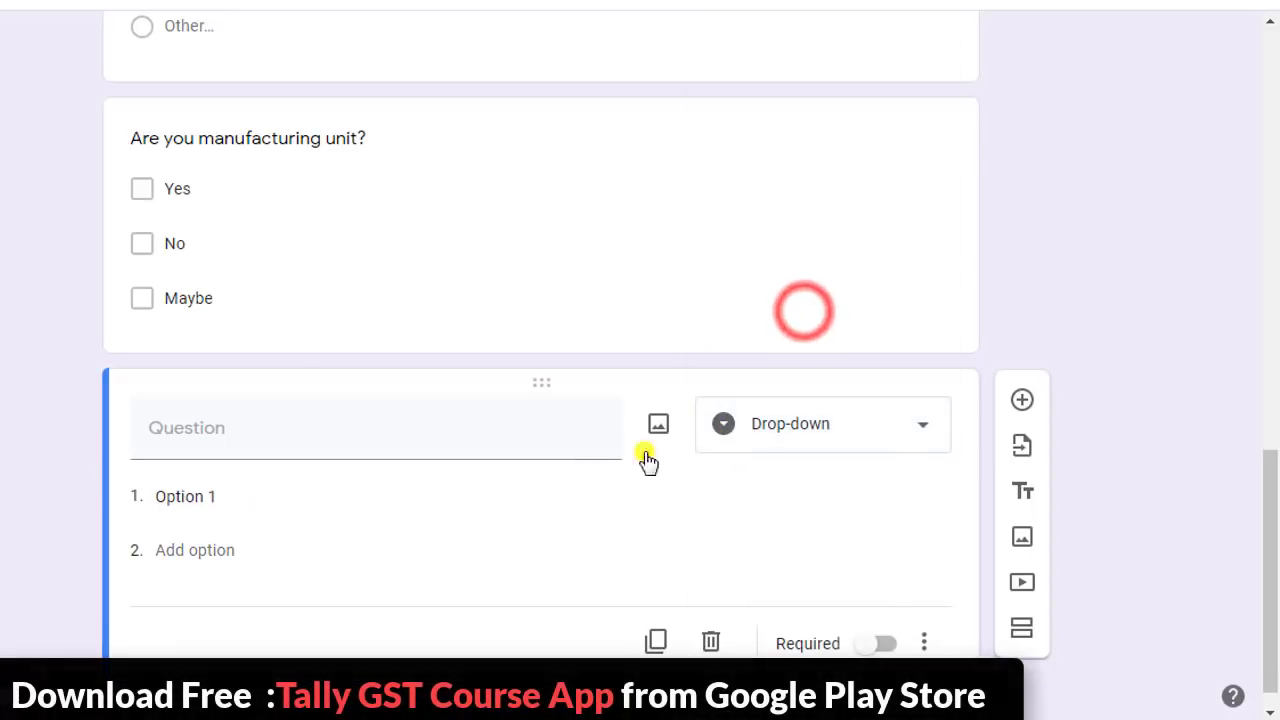
pyautogui.click(214, 428)
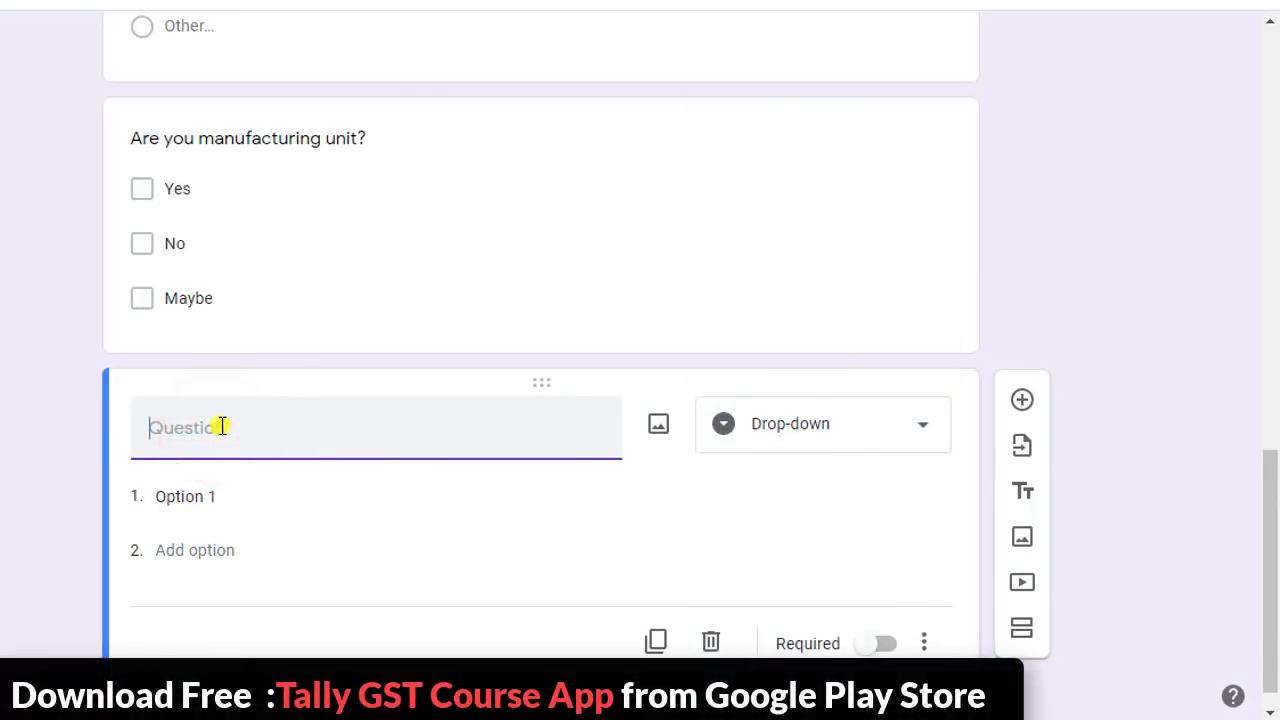
pyautogui.write('Product Type')
pyautogui.scroll(-1, 286, 489)
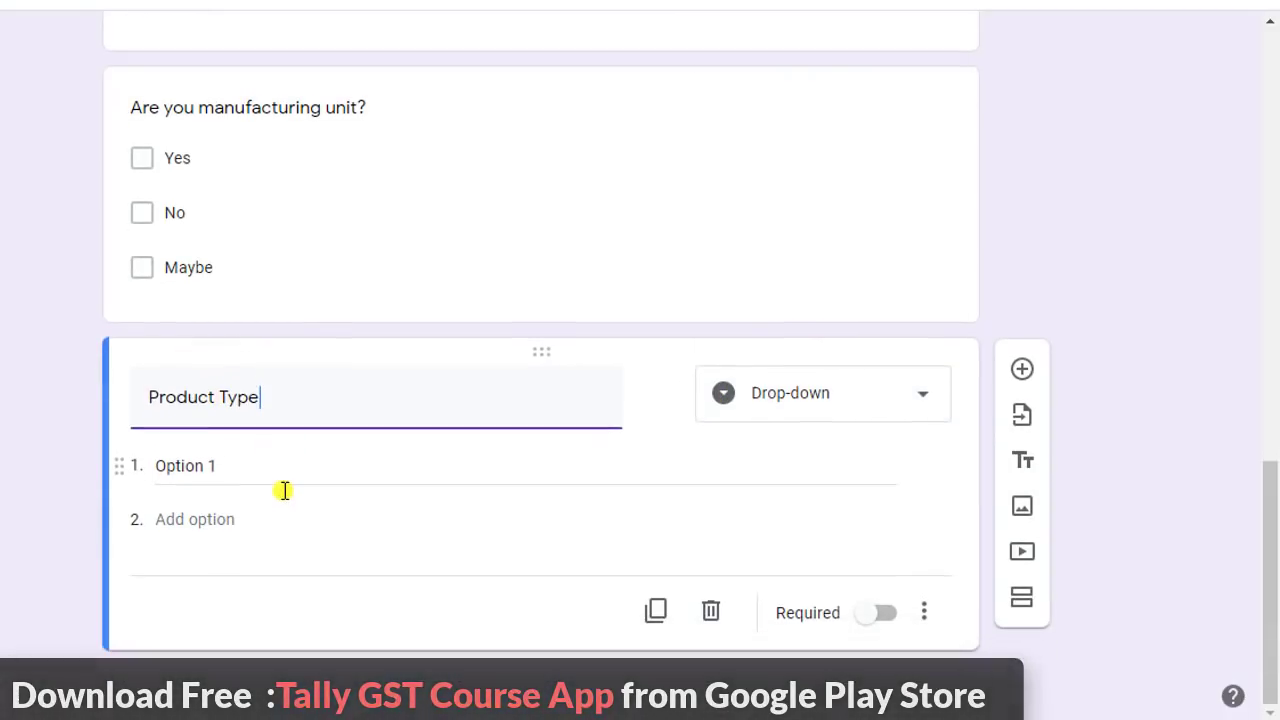
# Step: Give the "Product Type" question the options "Machine 1", "Machine 2" and "Machine 3"
pyautogui.click(226, 466)
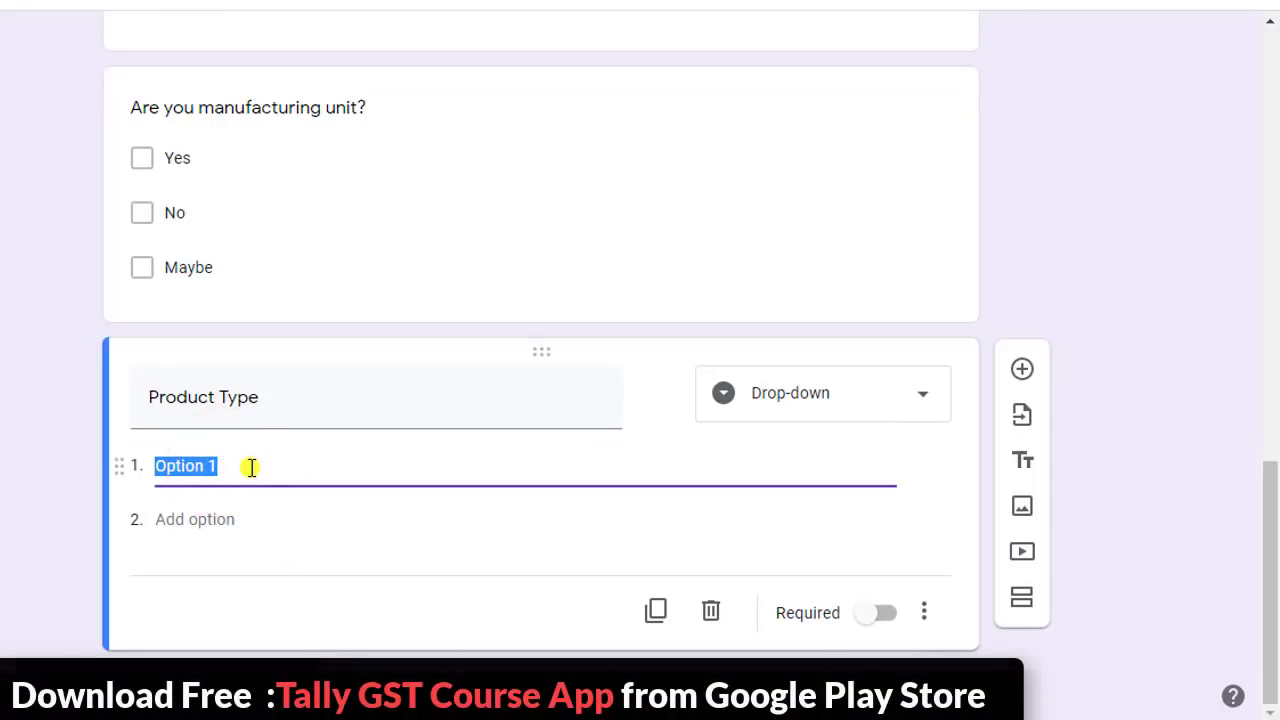
pyautogui.write('Machine 1')
pyautogui.click(226, 520)
pyautogui.write('Machine')
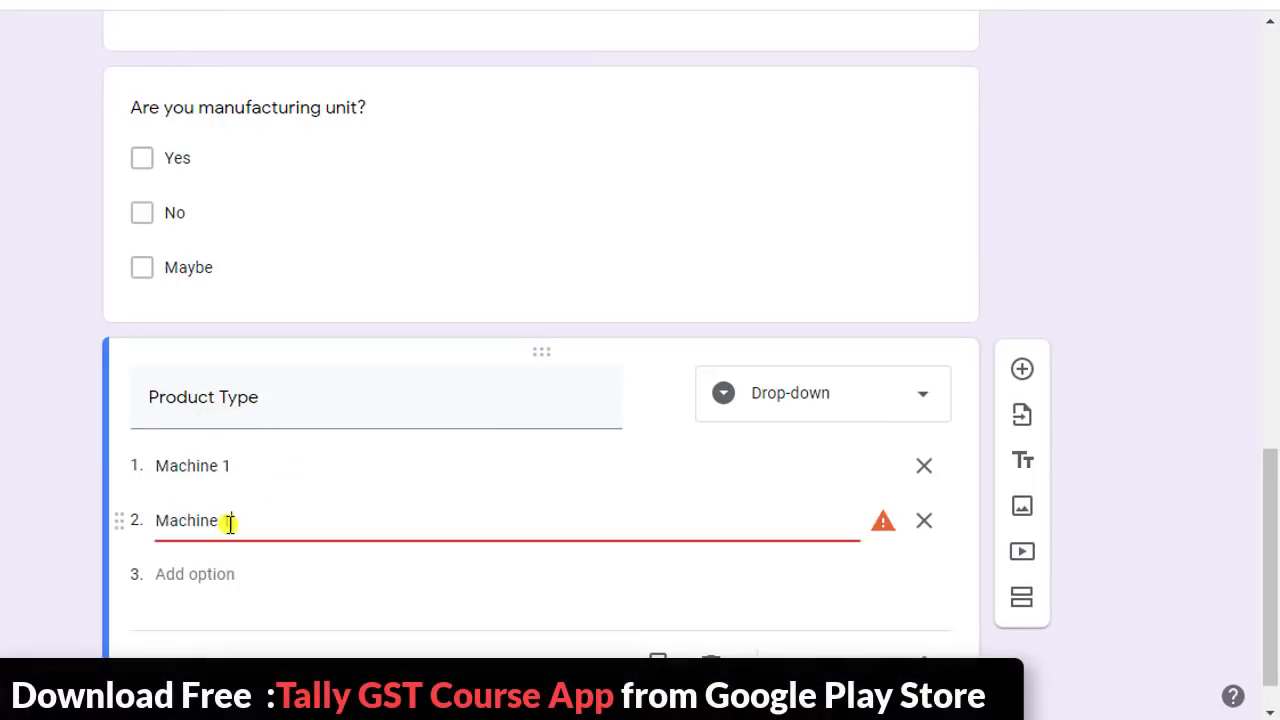
pyautogui.write(' 2')
pyautogui.click(210, 576)
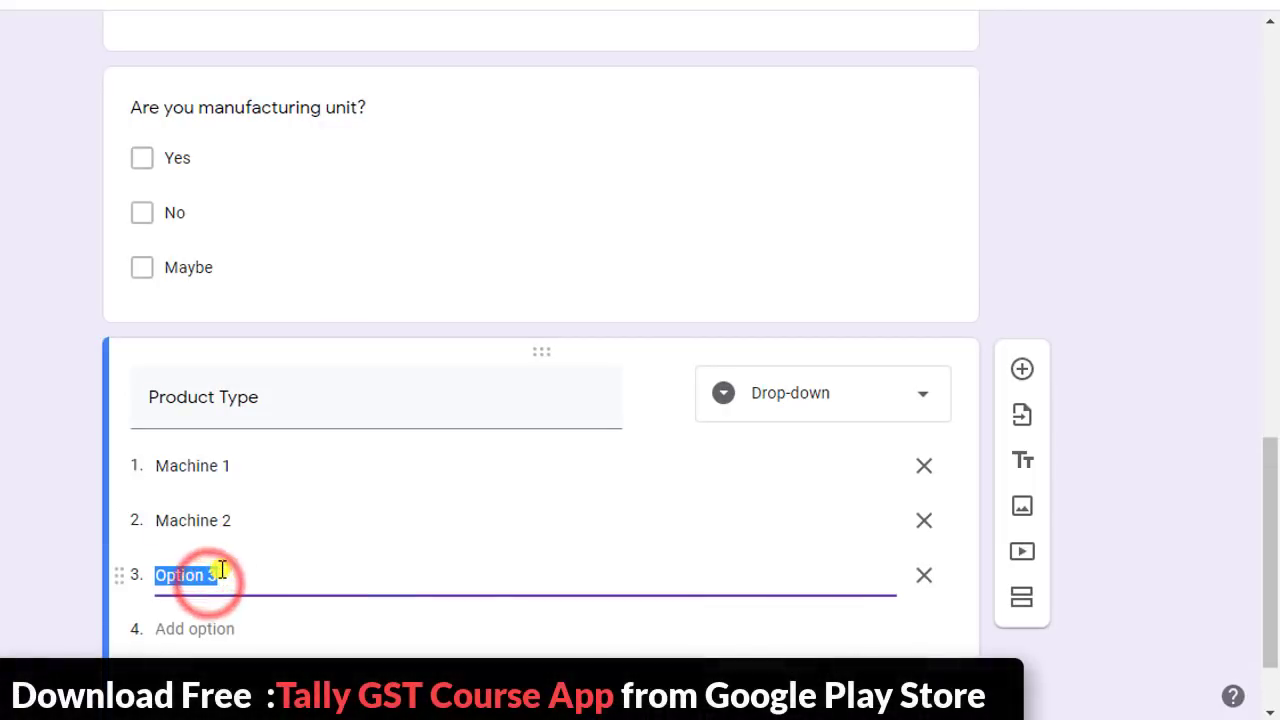
pyautogui.write('Machine 2')
pyautogui.press('BackSpace')
pyautogui.write('3')
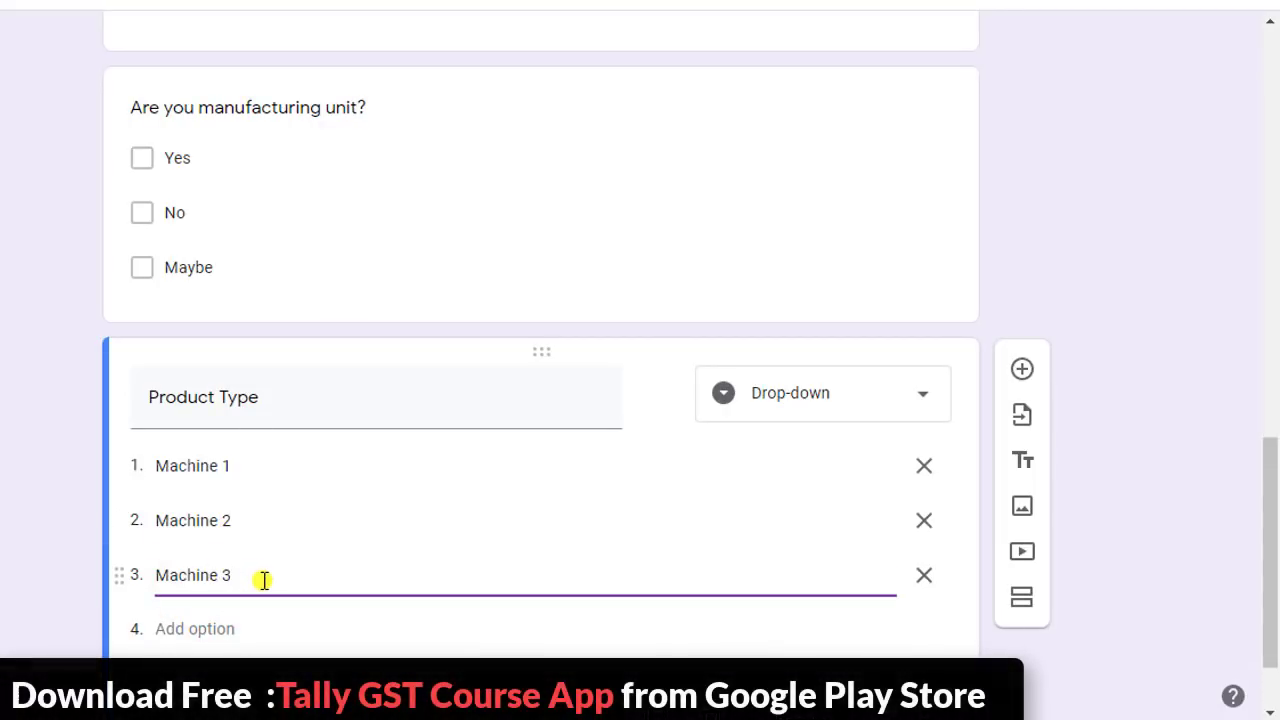
# Step: Add a File upload question titled "Upload Your Passport Type Photo" below "Product Type"
pyautogui.scroll(-1, 263, 575)
pyautogui.click(1020, 257)
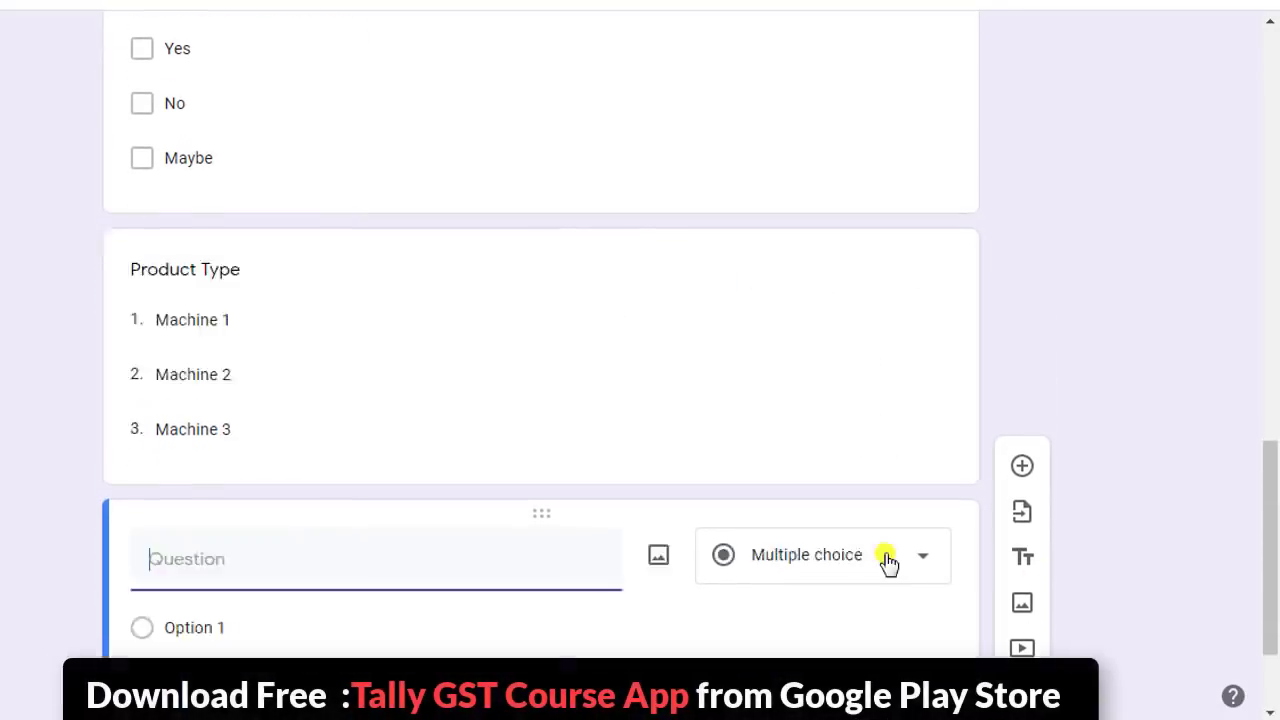
pyautogui.click(877, 456)
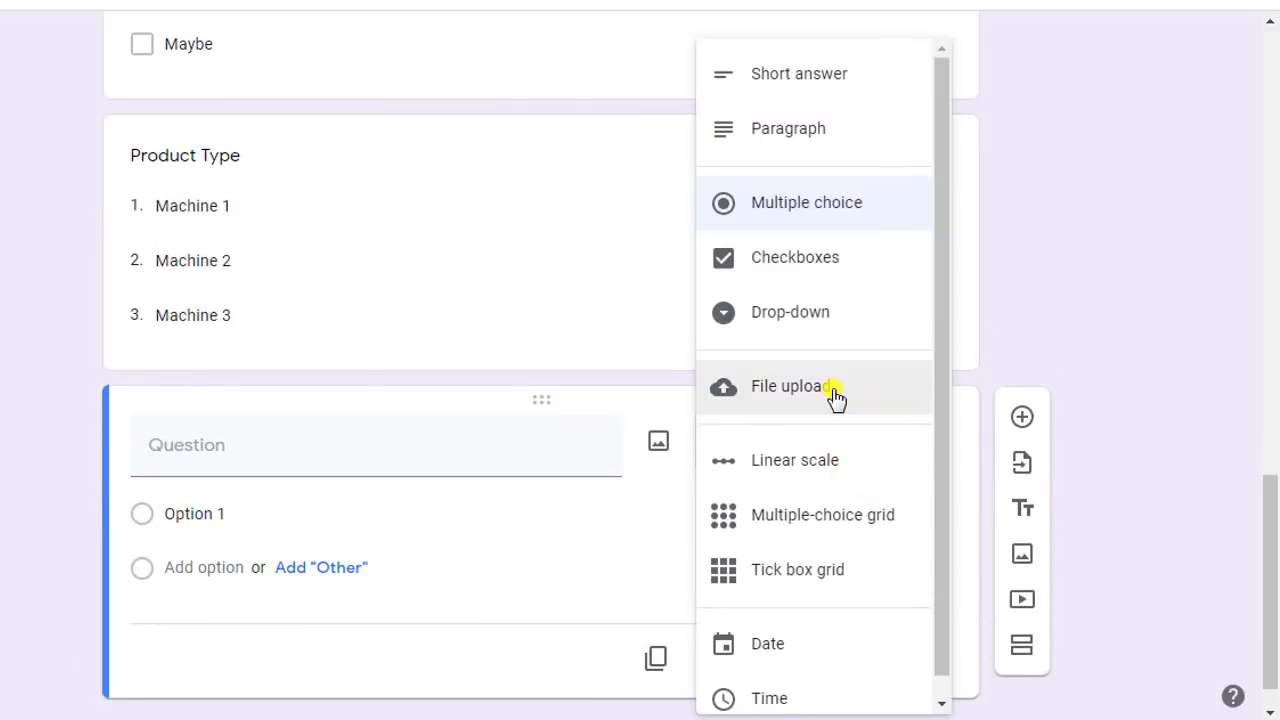
pyautogui.click(833, 392)
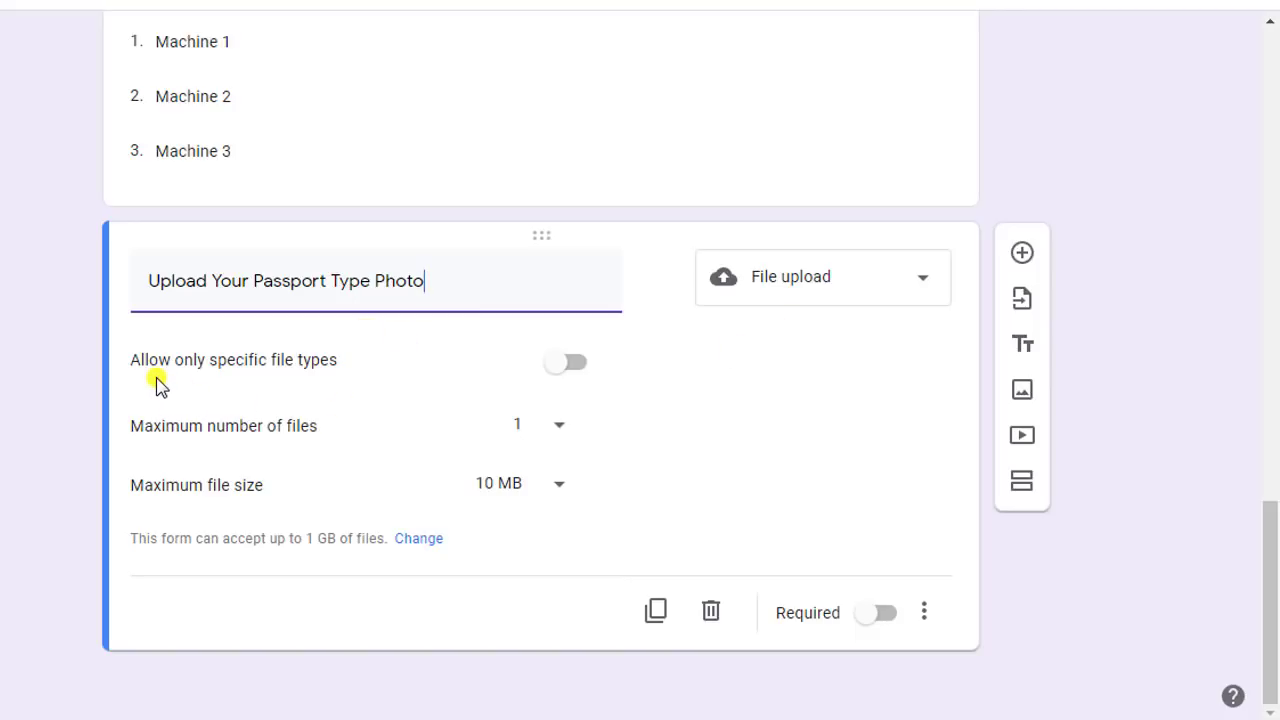
# Step: Restrict the photo upload question to specific file types, allowing Image, PDF and Spreadsheet
pyautogui.click(567, 364)
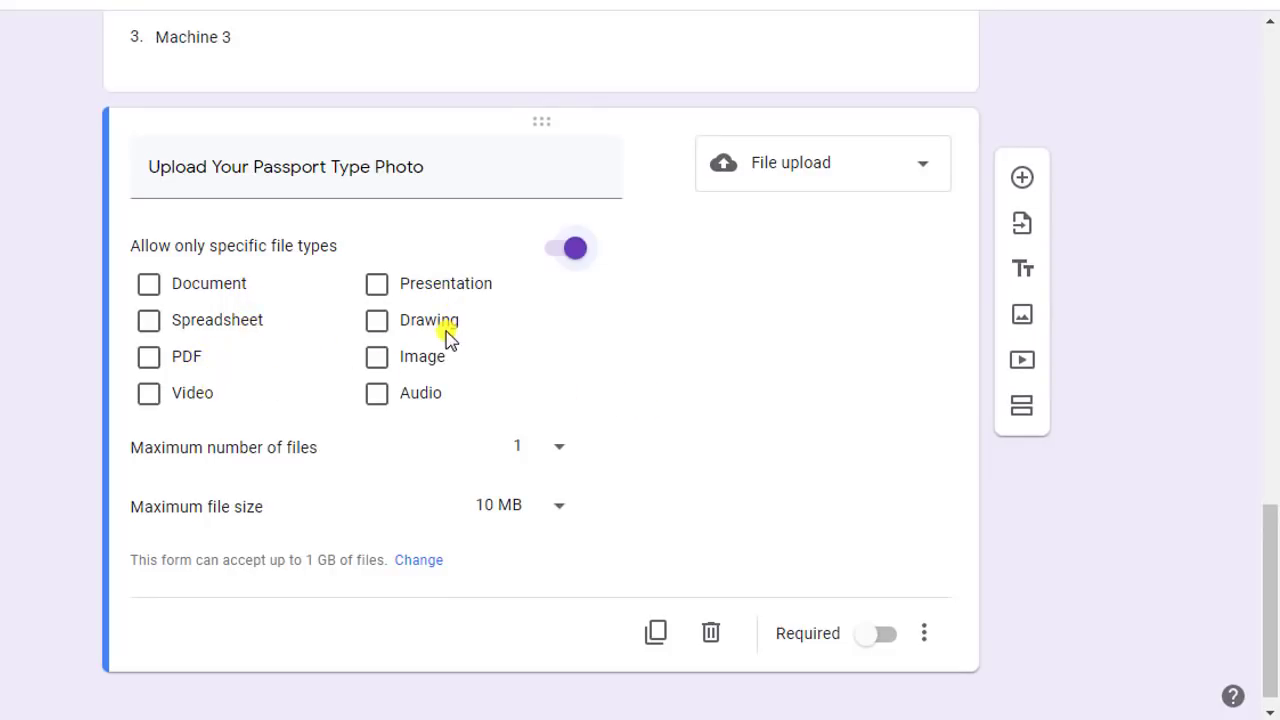
pyautogui.click(377, 360)
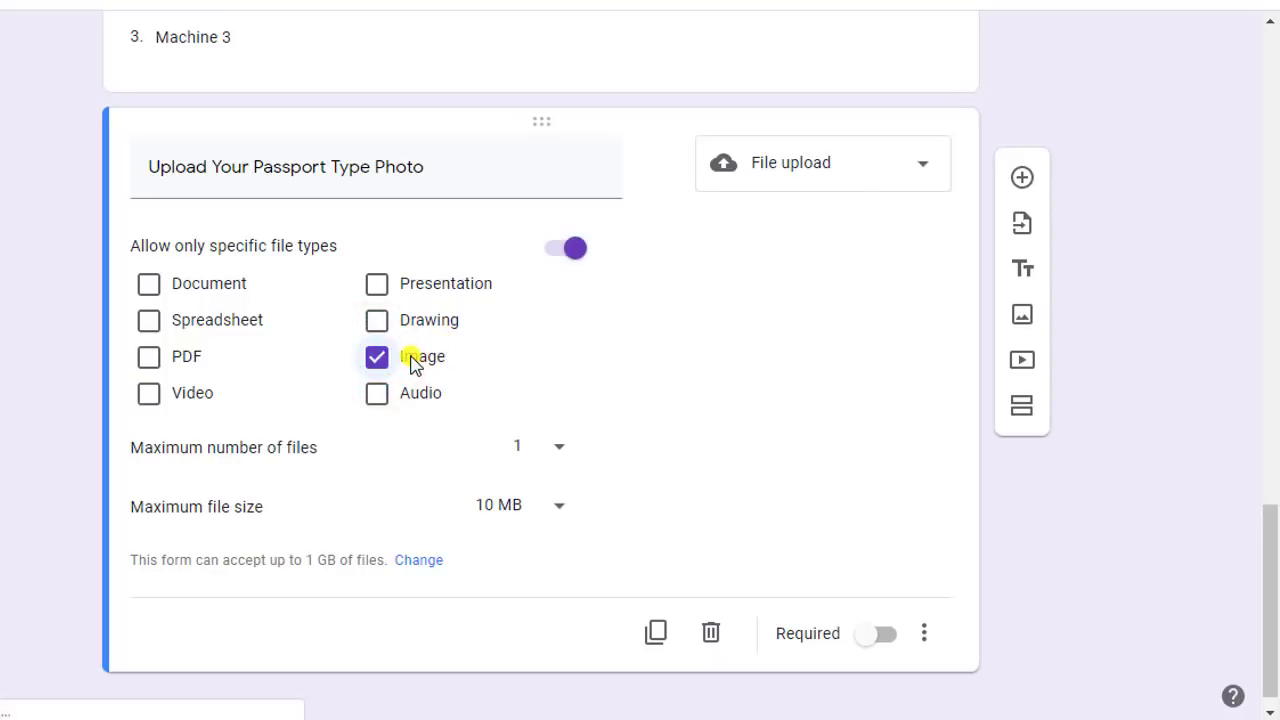
pyautogui.click(145, 362)
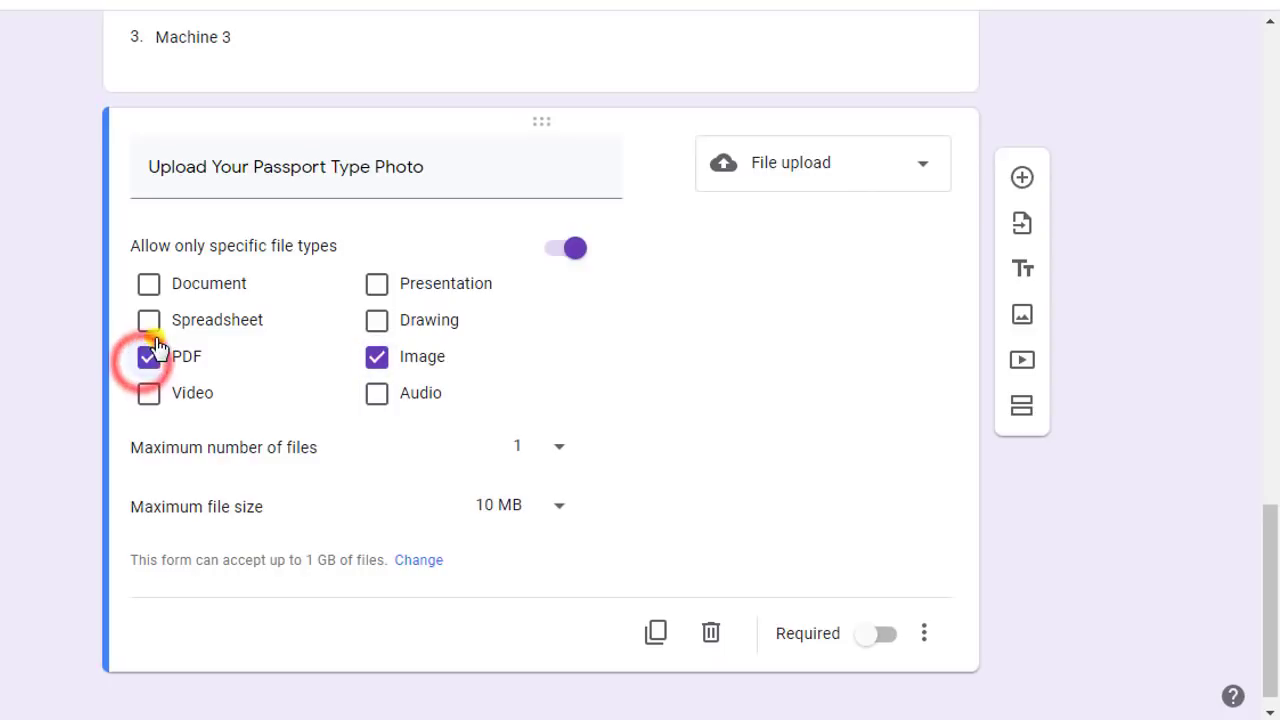
pyautogui.click(148, 320)
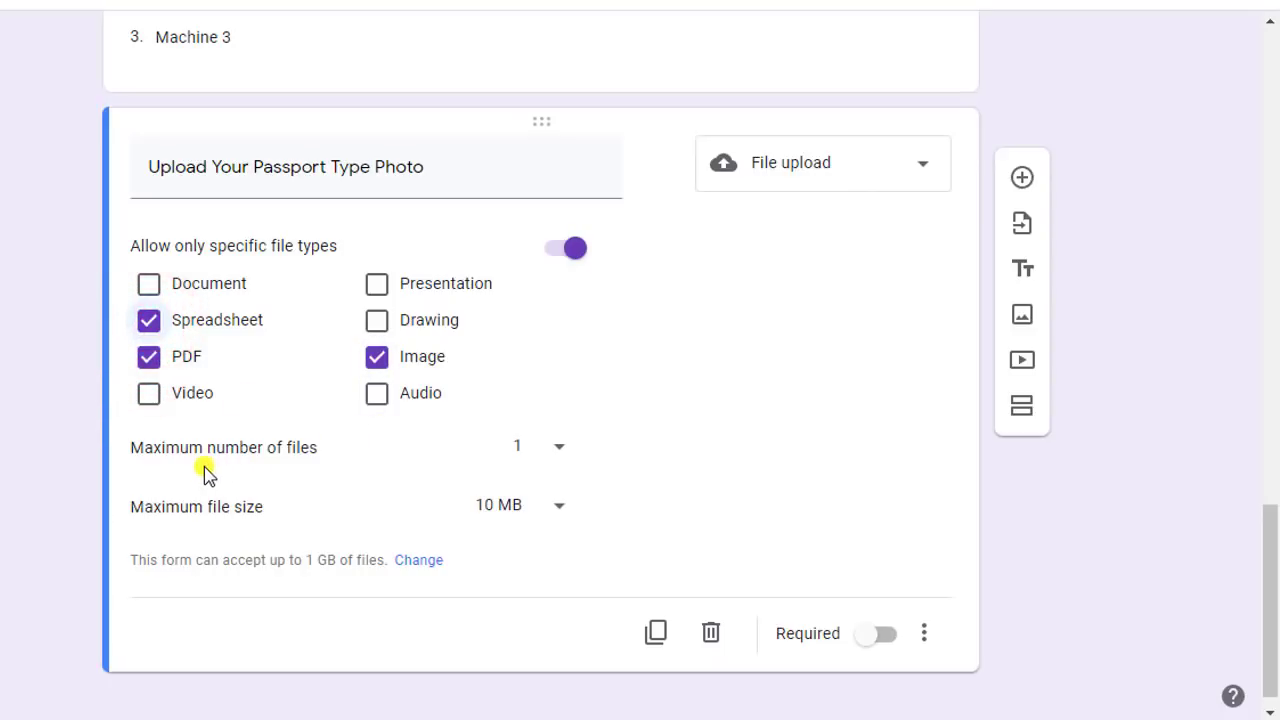
# Step: Set the upload question's maximum number of files to 1 and its maximum file size to 10 MB
pyautogui.click(560, 452)
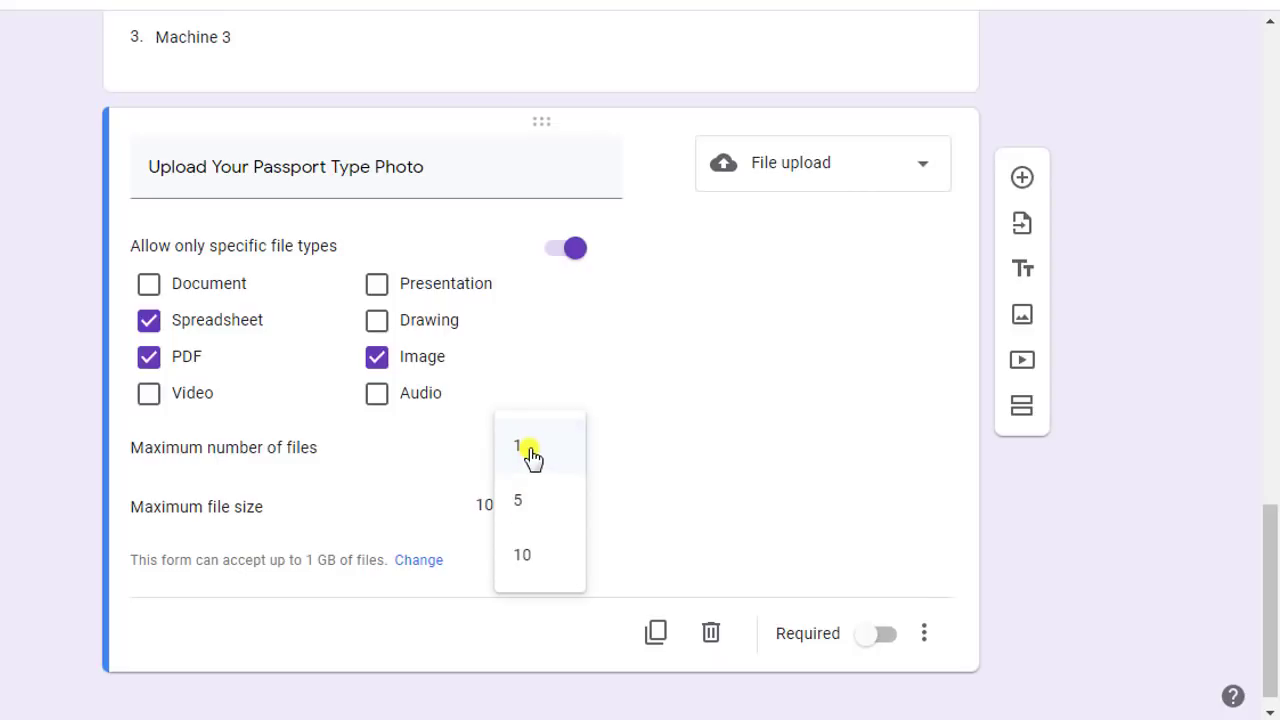
pyautogui.click(528, 450)
pyautogui.scroll(-1, 500, 500)
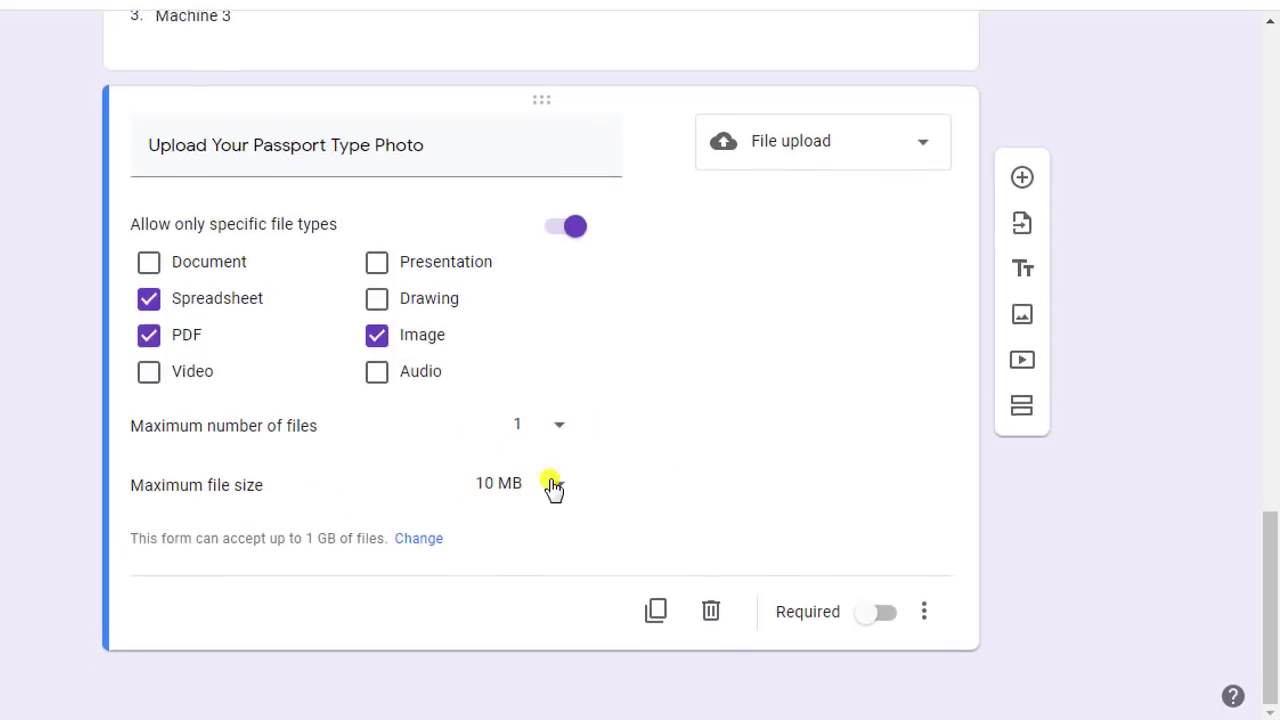
pyautogui.click(555, 486)
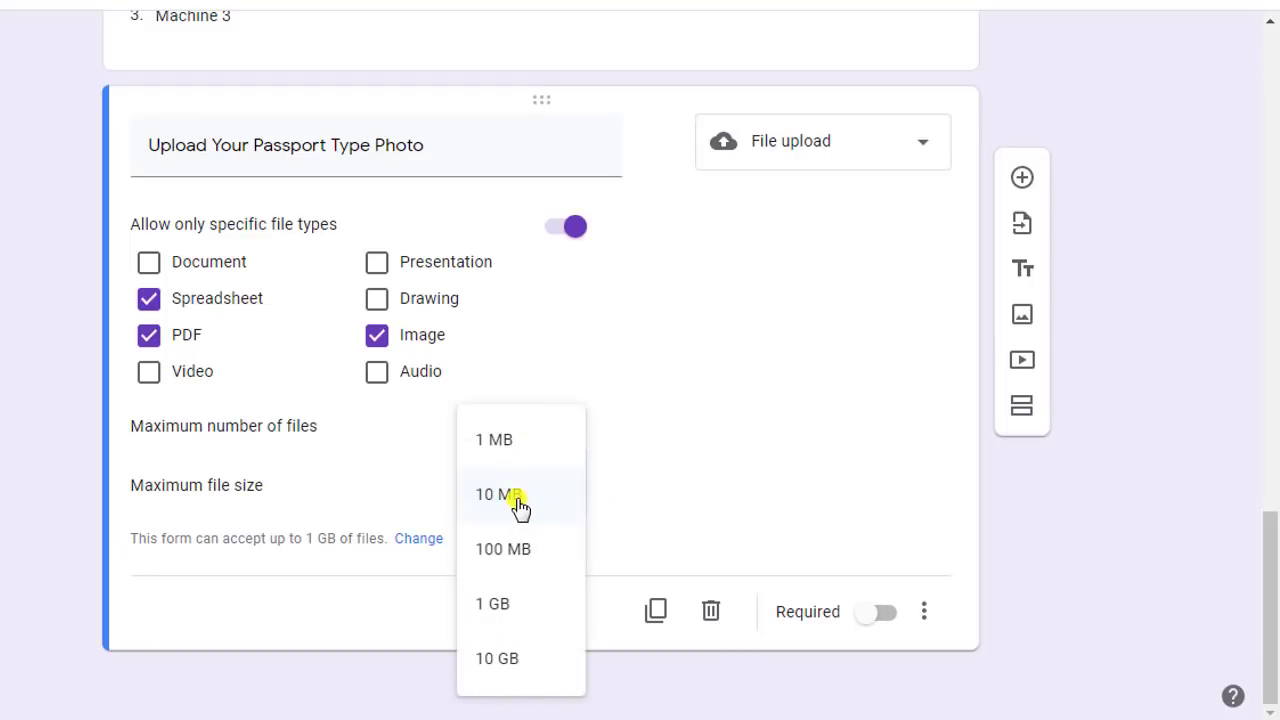
pyautogui.click(519, 500)
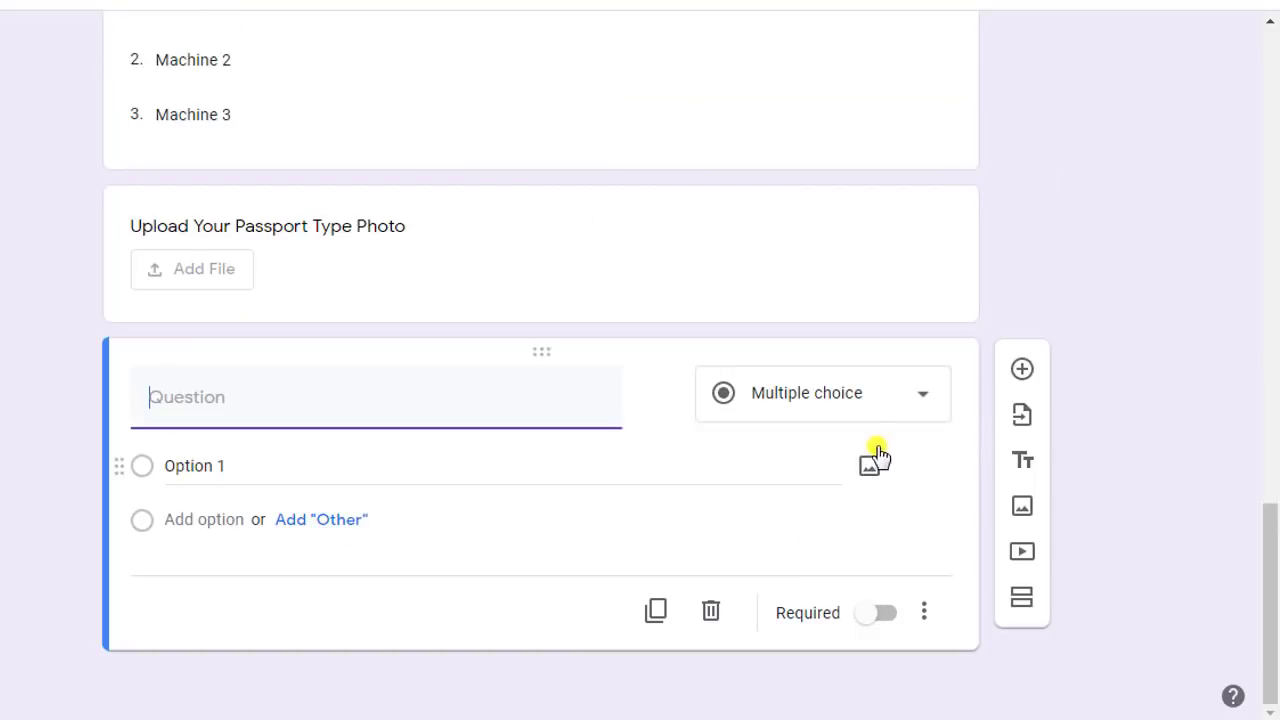
# Step: Add a Linear scale question titled "Rate our Company Services-" below the photo upload question
pyautogui.click(840, 408)
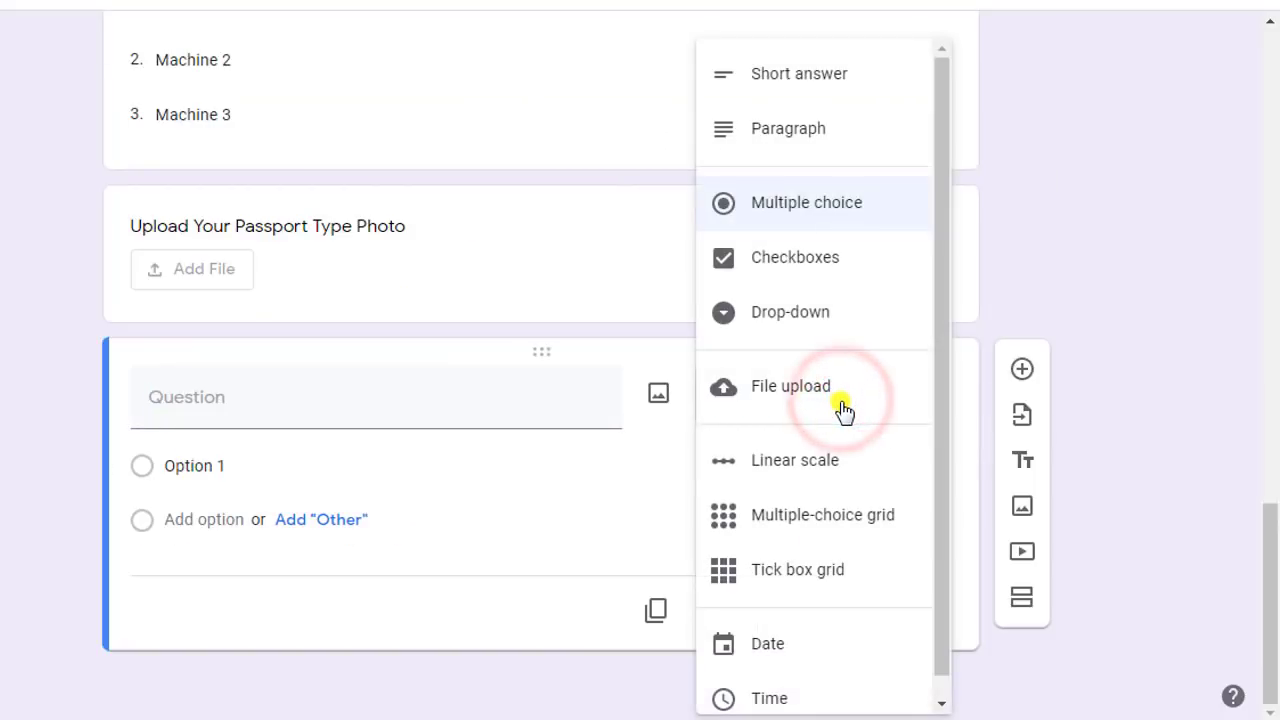
pyautogui.click(829, 465)
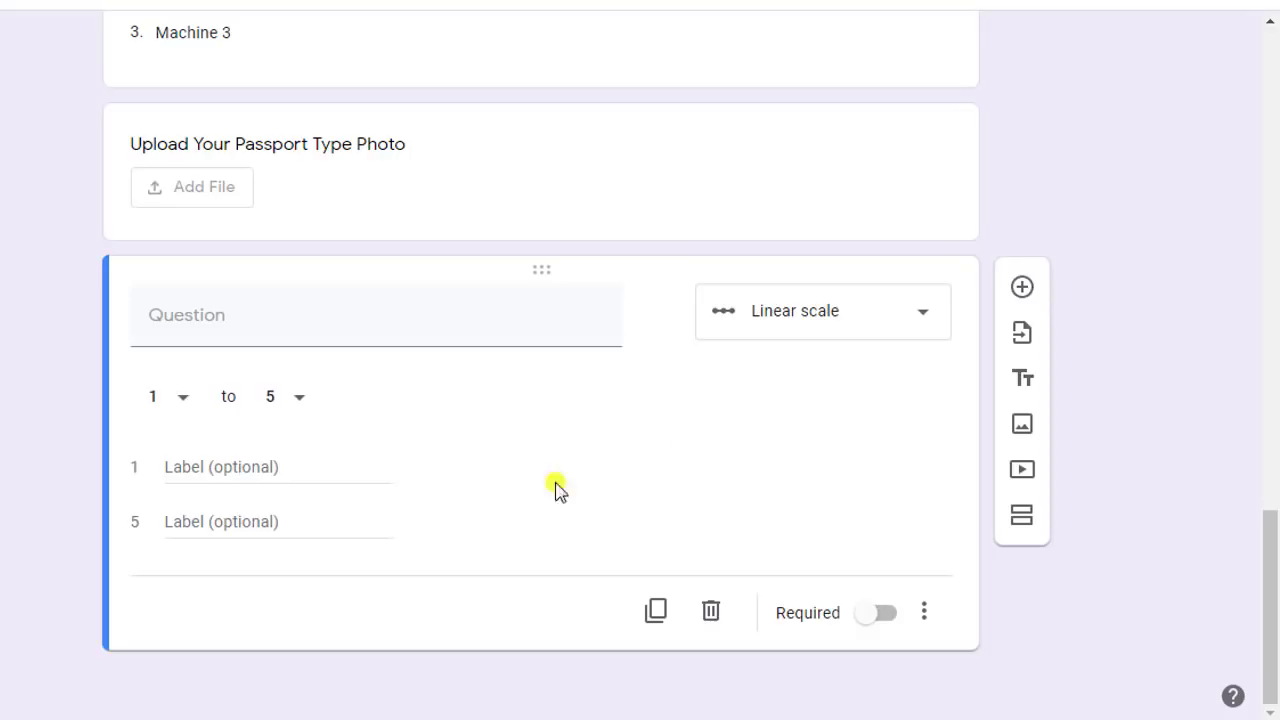
pyautogui.click(248, 319)
pyautogui.click(180, 320)
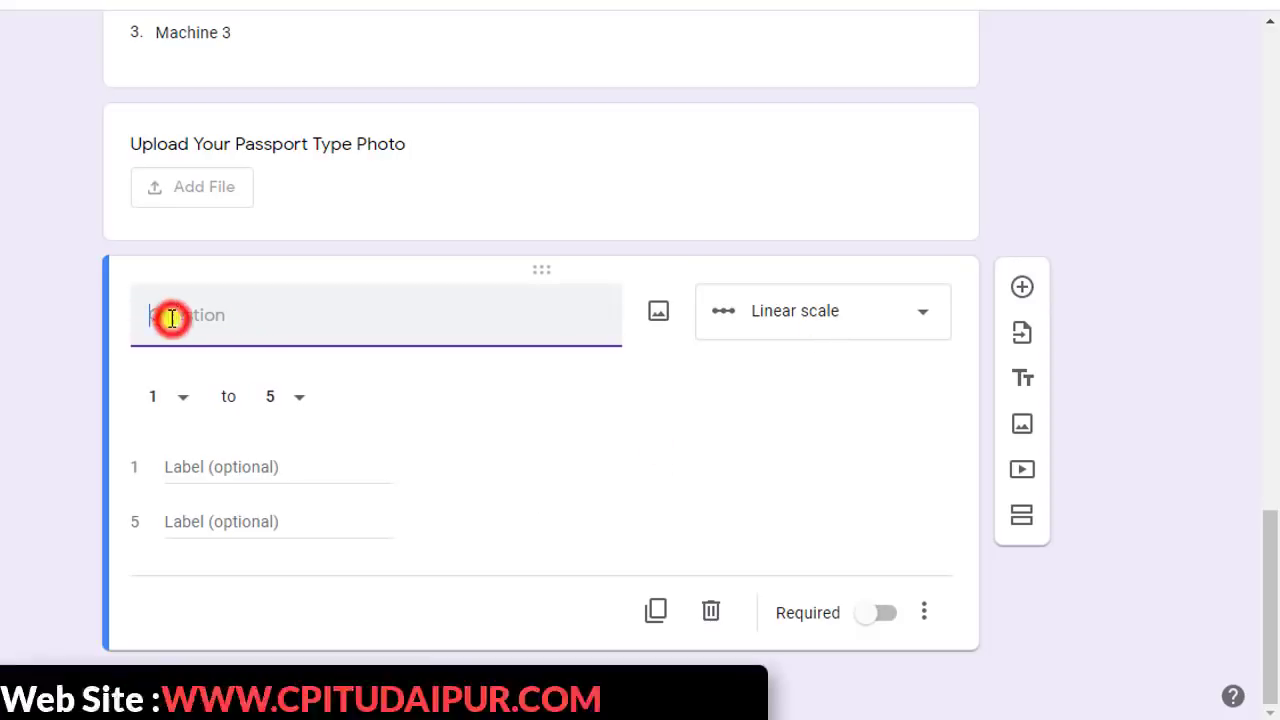
pyautogui.write('Rate our Company Services-')
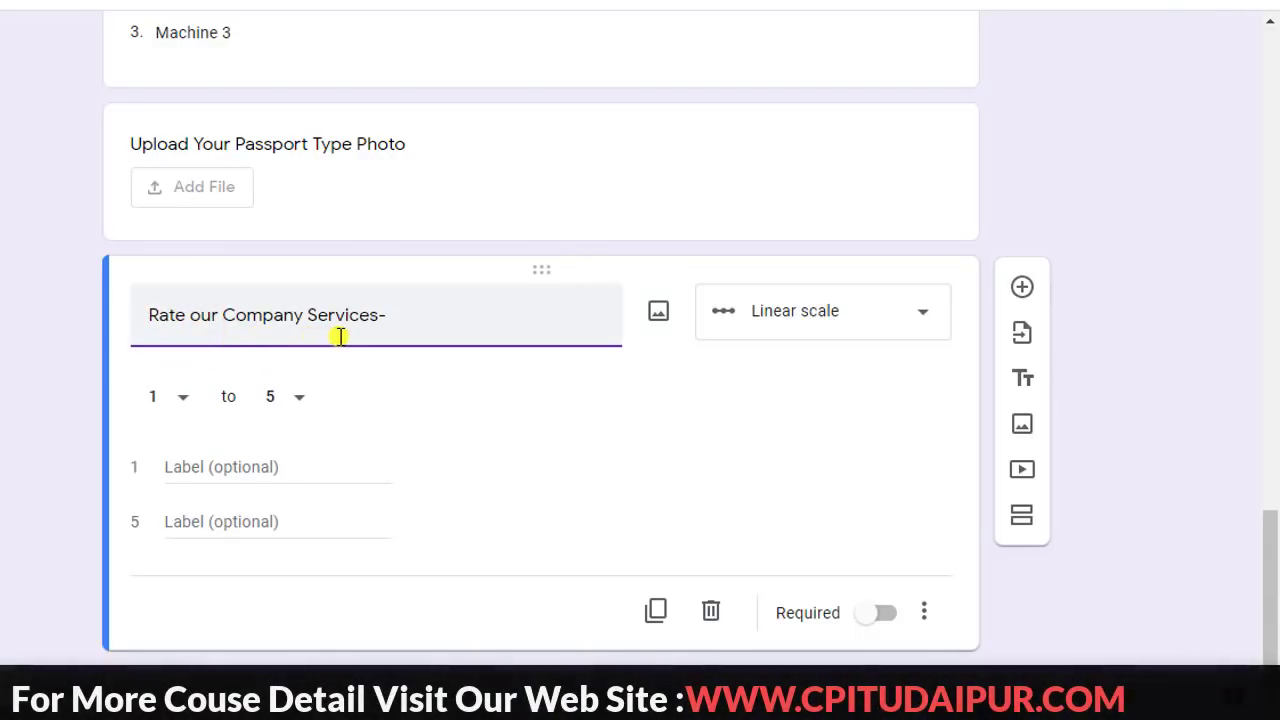
# Step: Set the rating scale to run from 1 to 5 and label its low end "Normal"
pyautogui.click(180, 398)
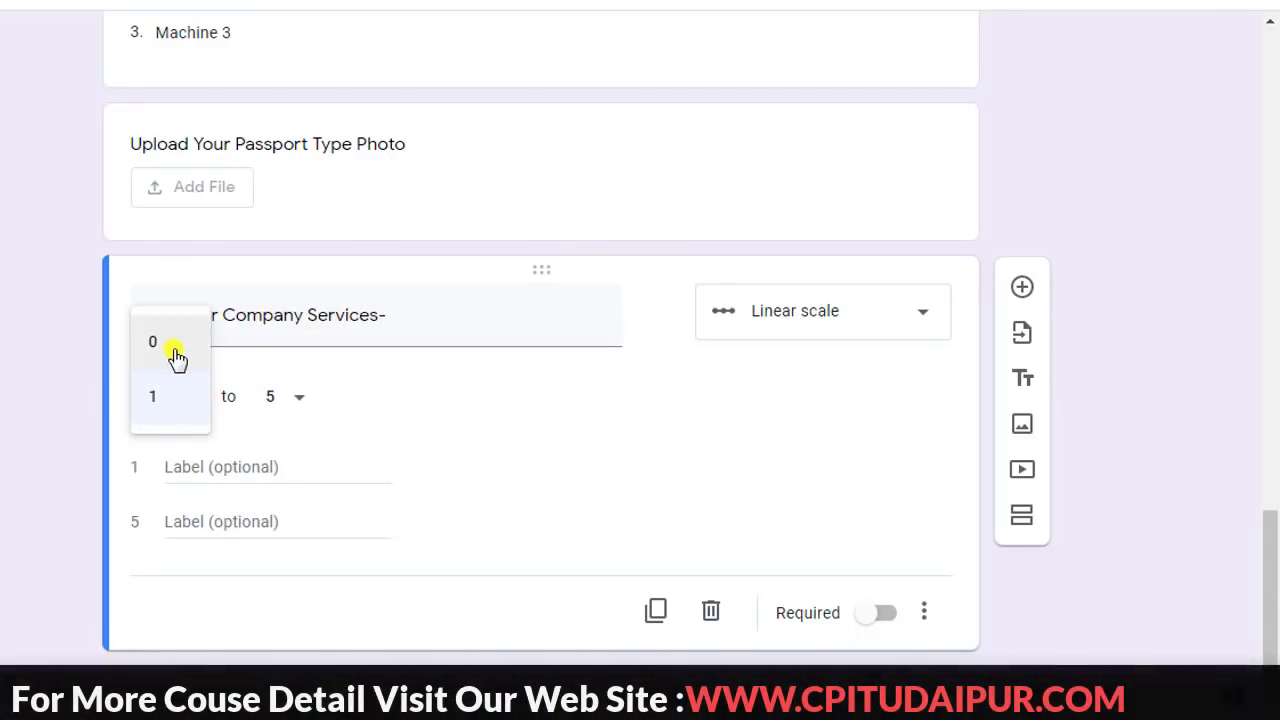
pyautogui.click(325, 430)
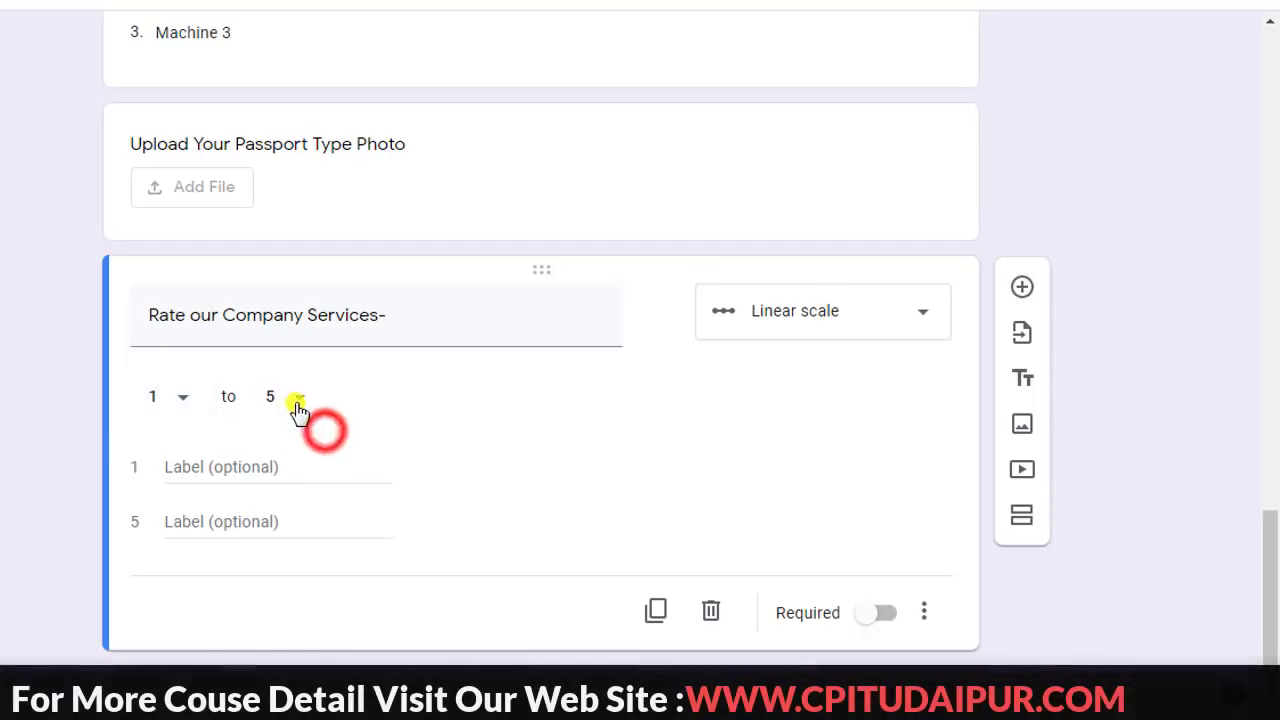
pyautogui.click(300, 400)
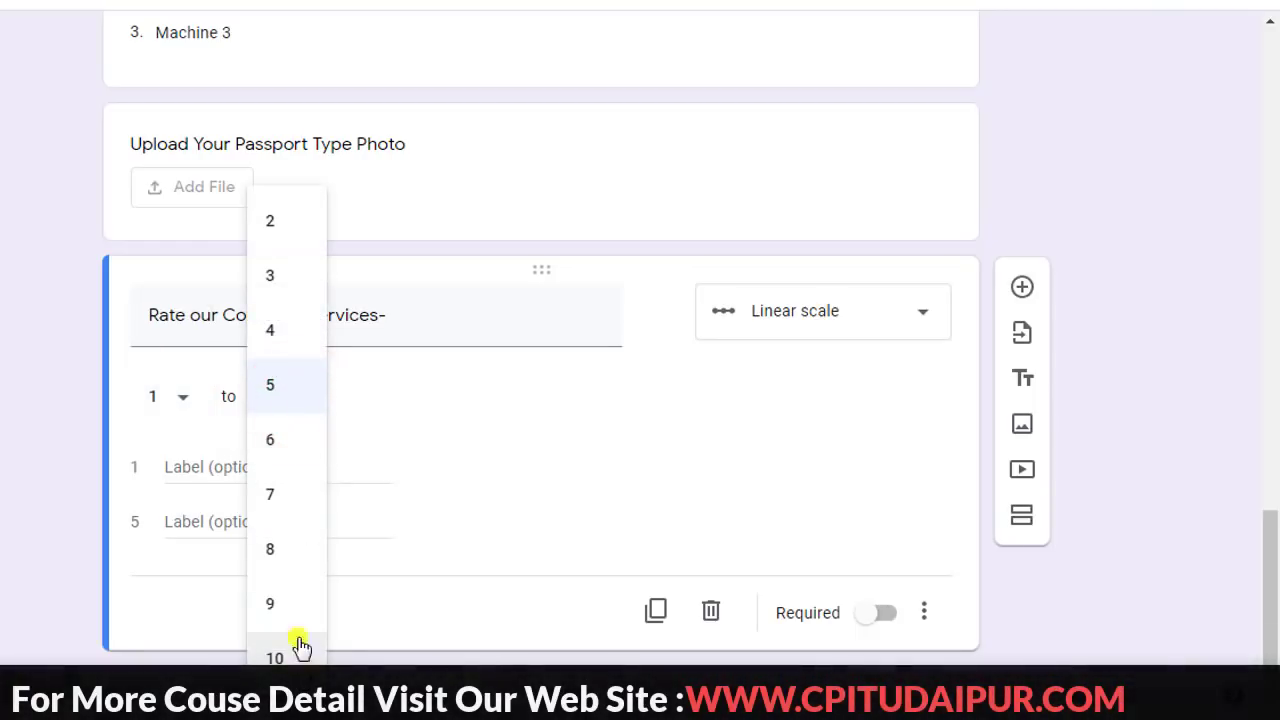
pyautogui.click(272, 388)
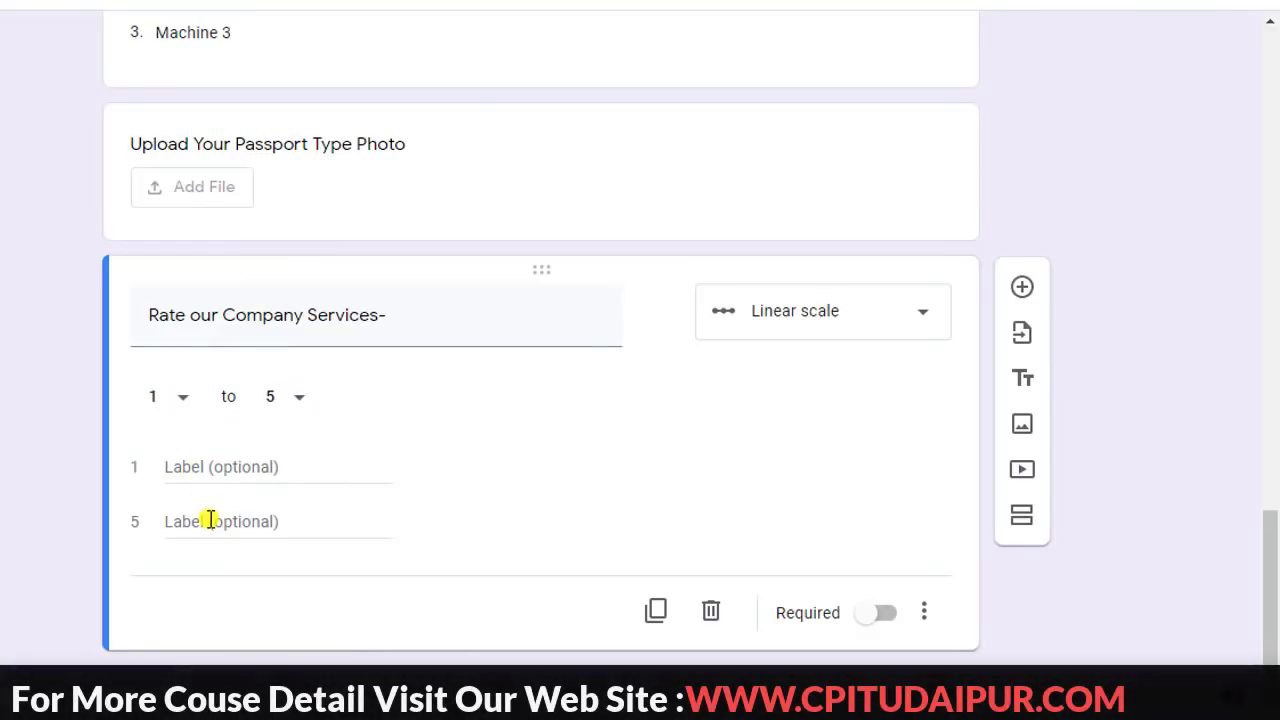
pyautogui.click(207, 468)
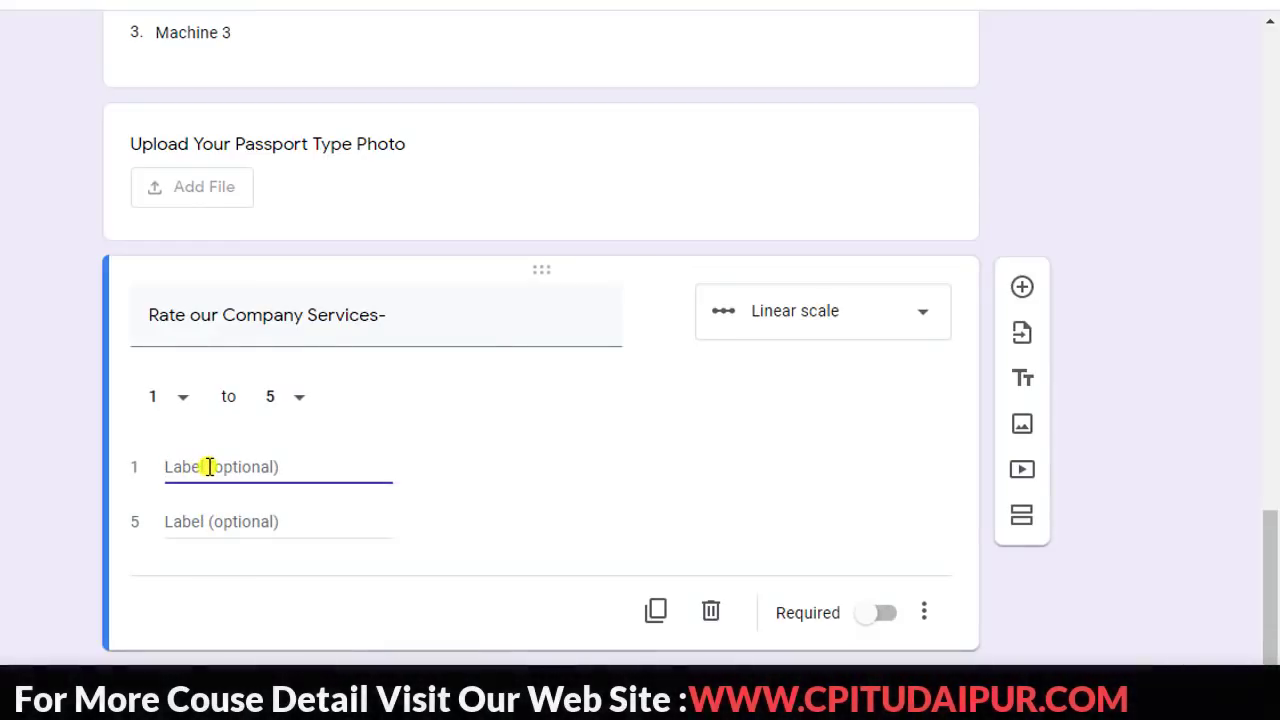
pyautogui.write('N')
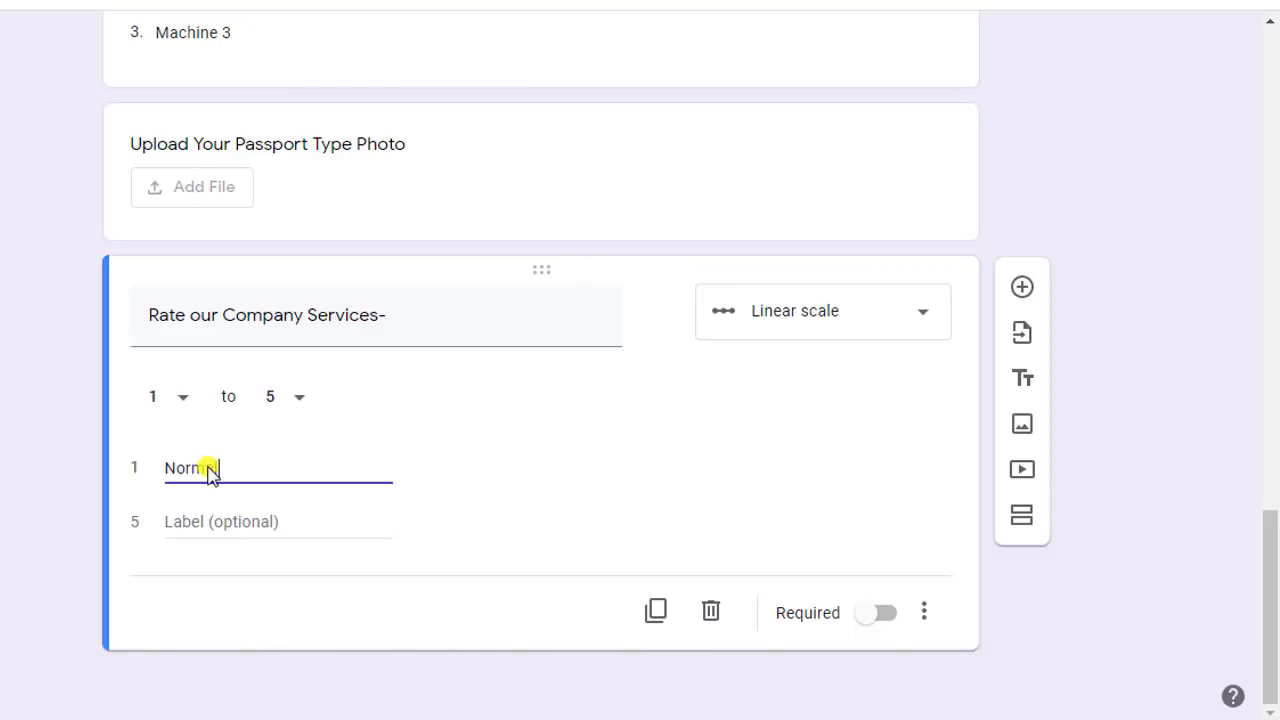
# Step: Label the rating scale's low end "Normal" and its high end "Very Good"
pyautogui.write('ormal')
pyautogui.click(200, 526)
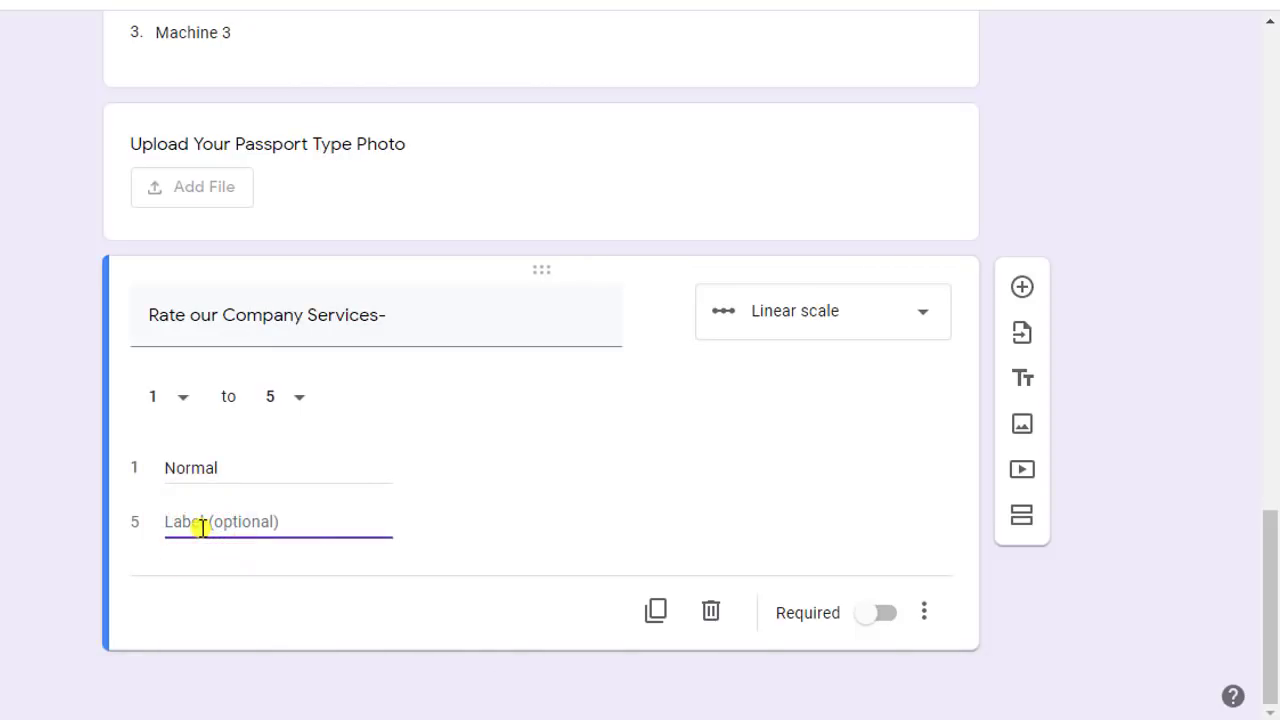
pyautogui.write('Very Good')
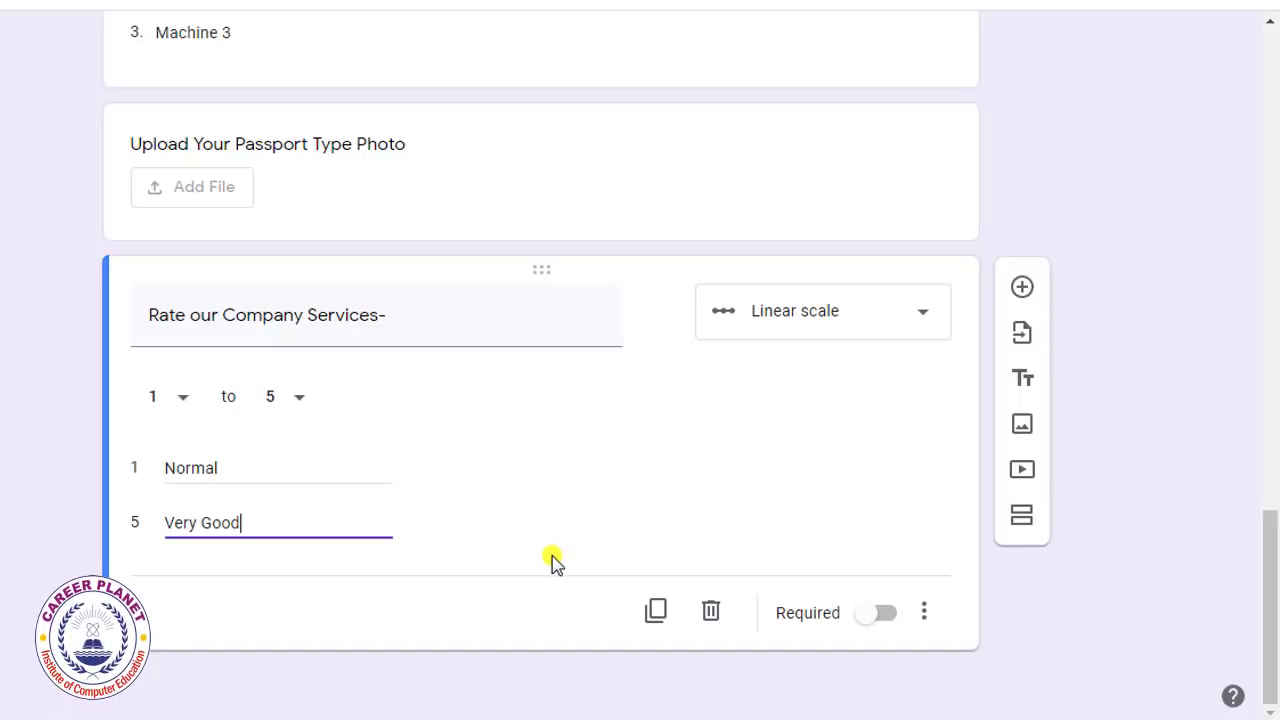
# Step: Add a Multiple-choice grid question titled "What are your favorite business tools?" below the rating question
pyautogui.click(1022, 287)
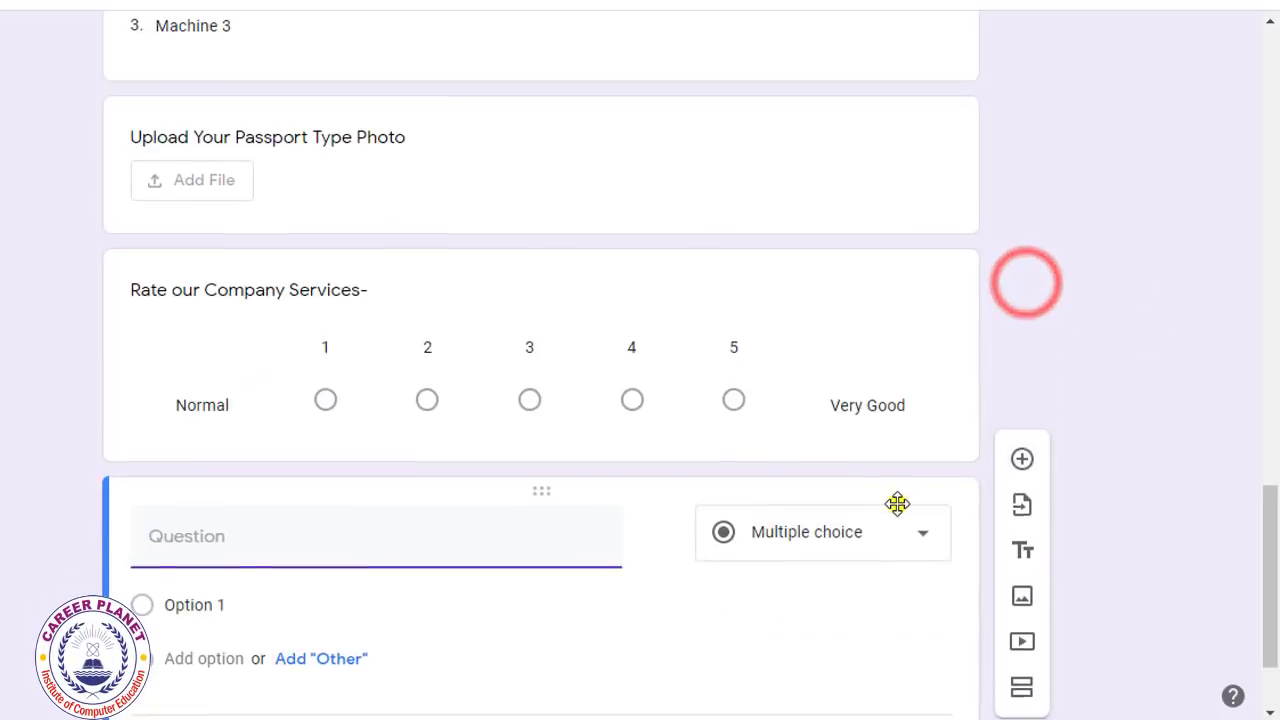
pyautogui.click(895, 440)
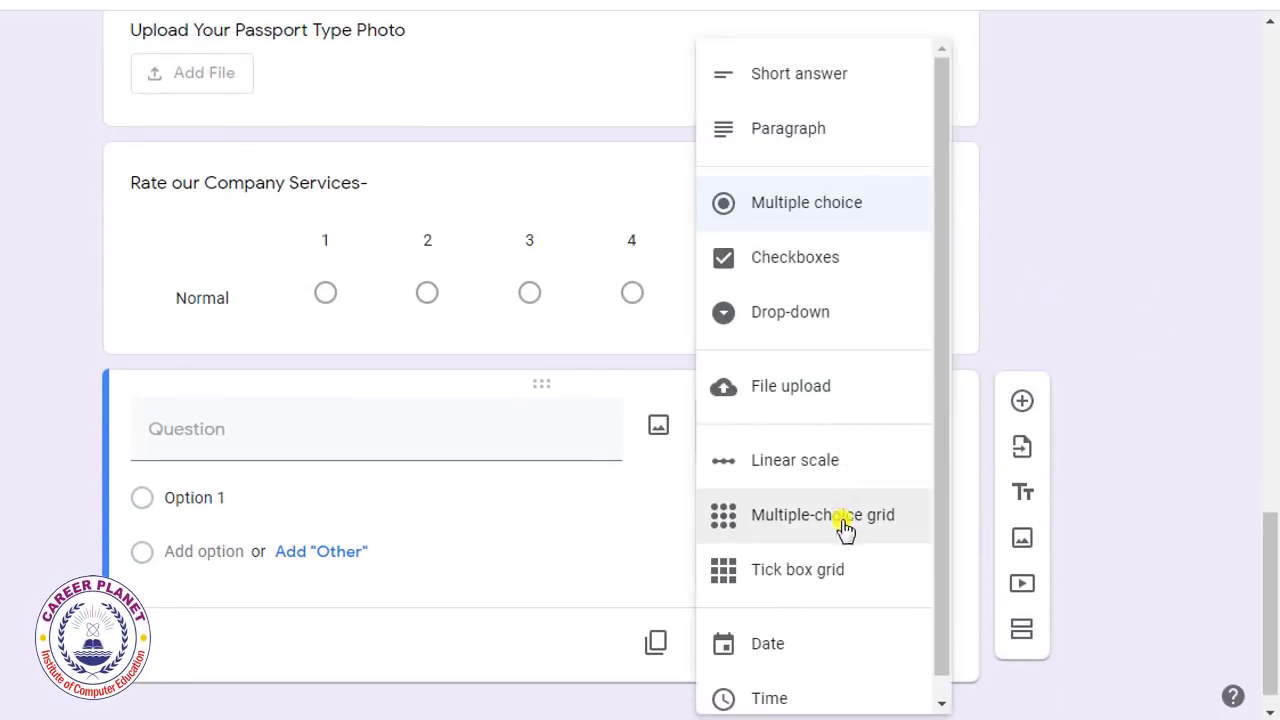
pyautogui.click(810, 520)
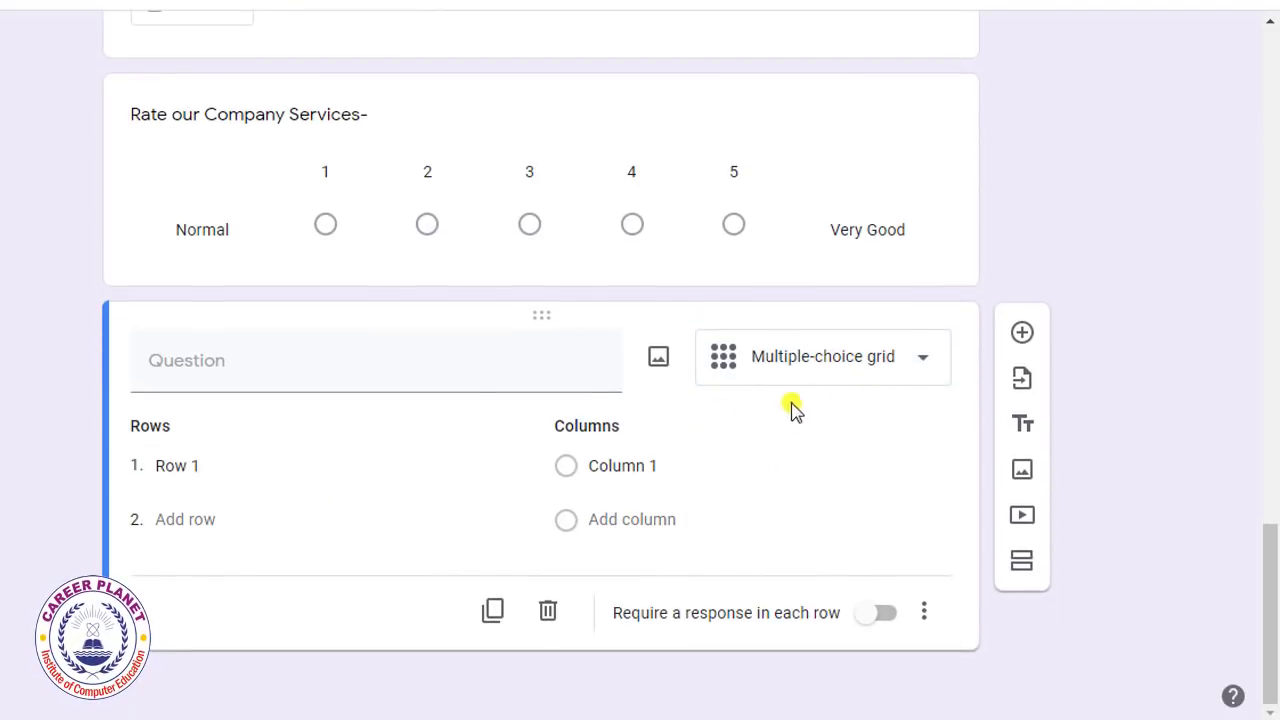
pyautogui.click(206, 367)
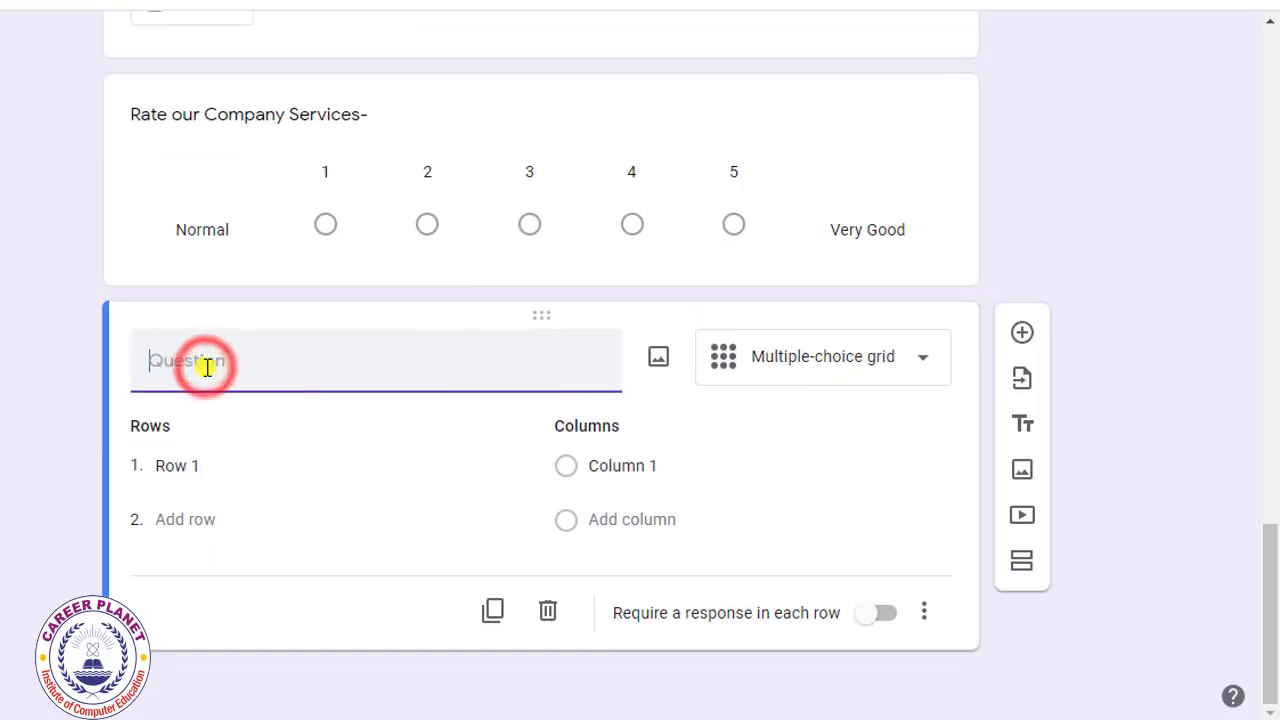
pyautogui.write('What are your favorite business tools?')
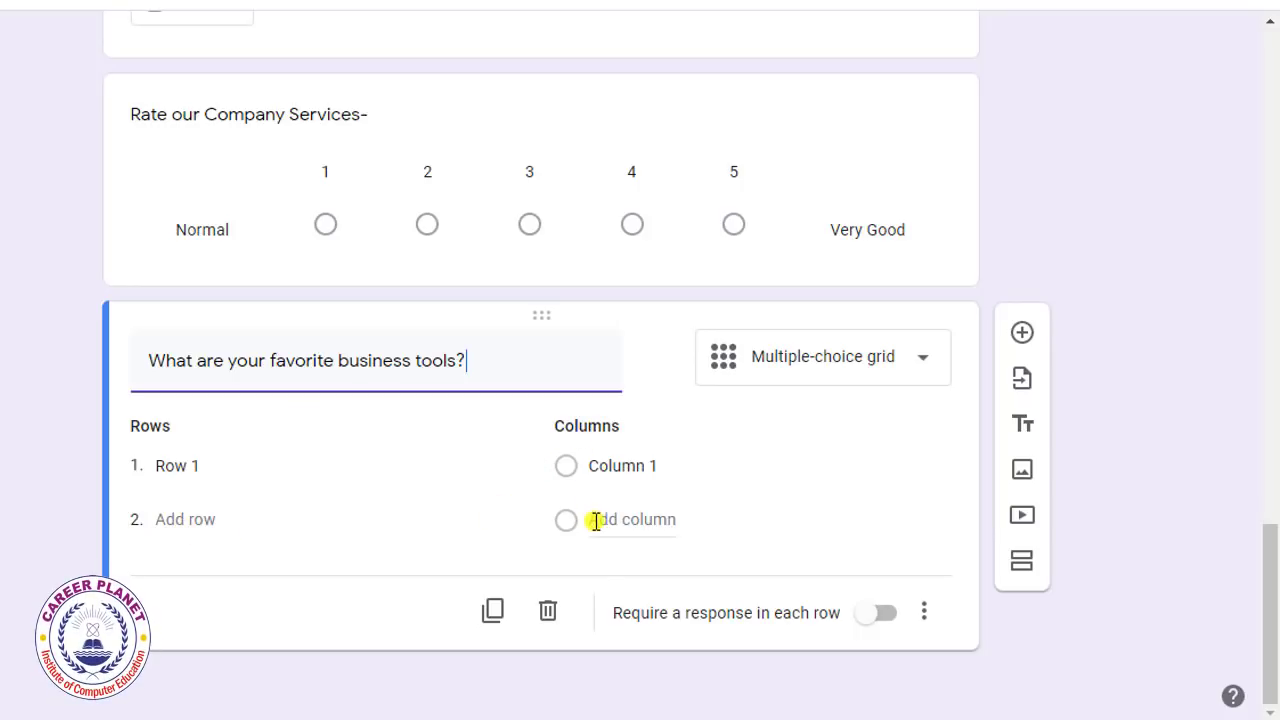
# Step: Name the business tools grid's rows "First Choice" and "Second Choice"
pyautogui.press('Tab')
pyautogui.write('First Choice')
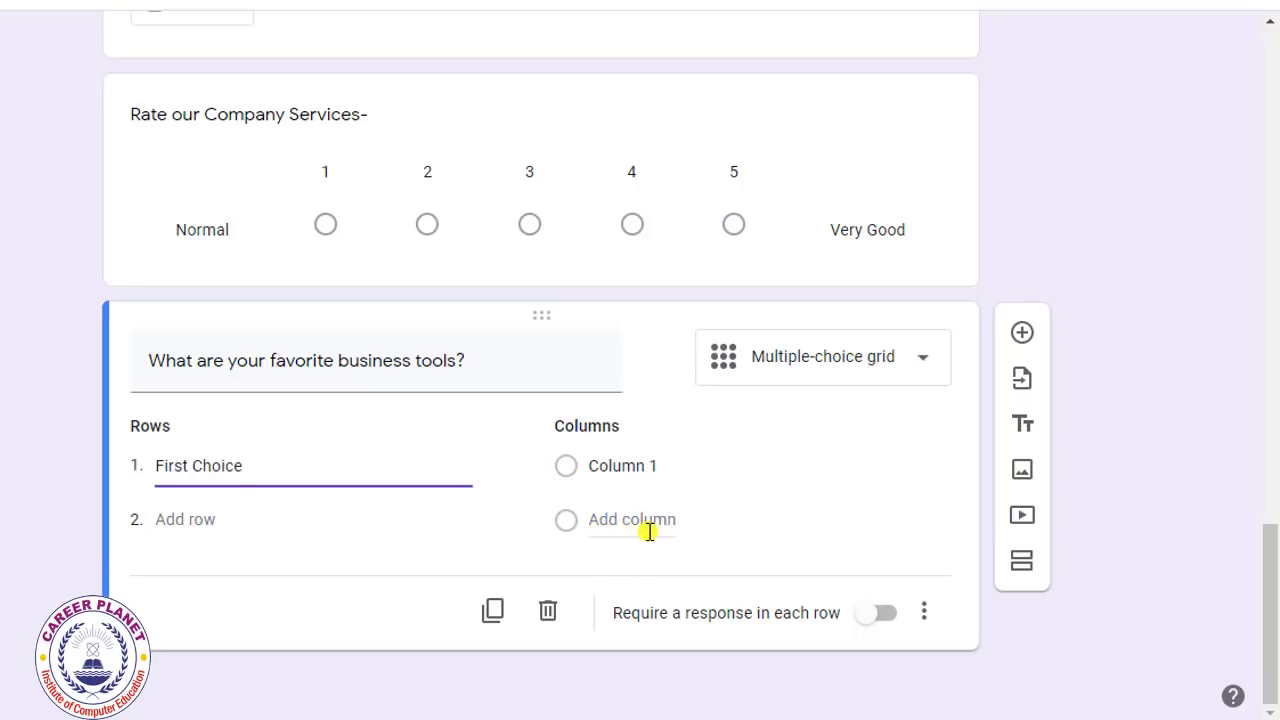
pyautogui.click(246, 517)
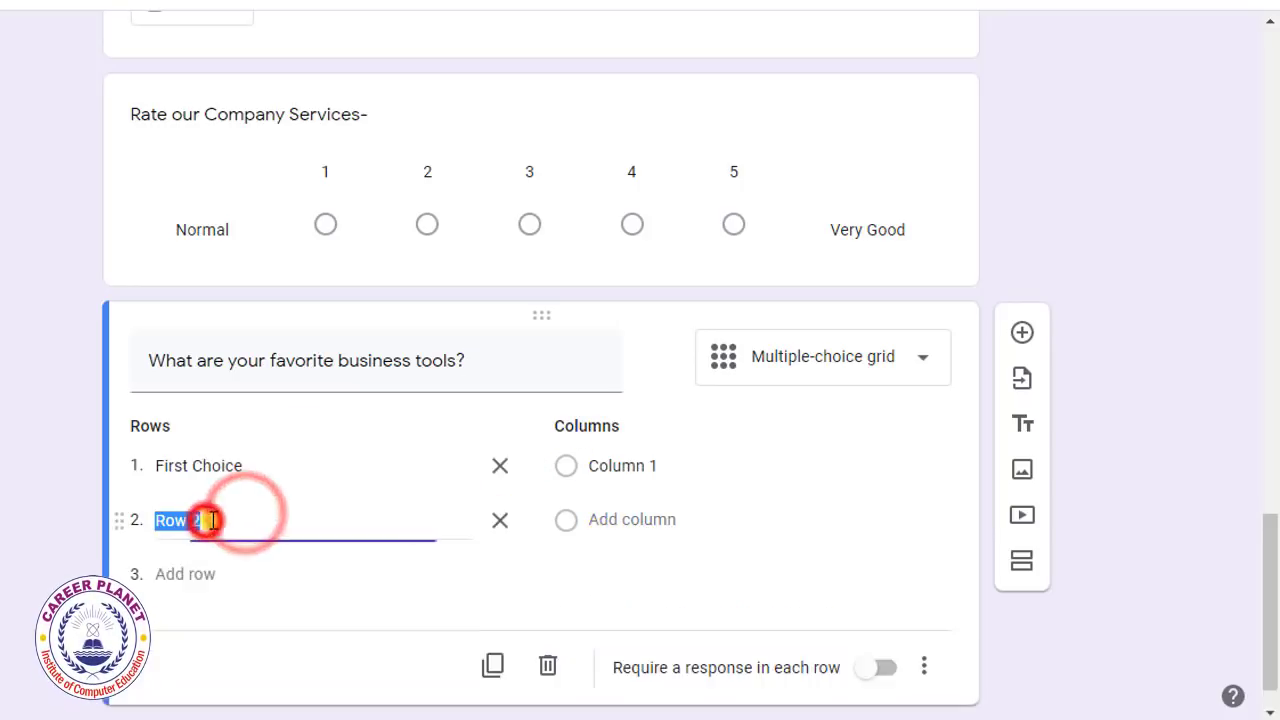
pyautogui.write('Second Choice')
pyautogui.click(646, 437)
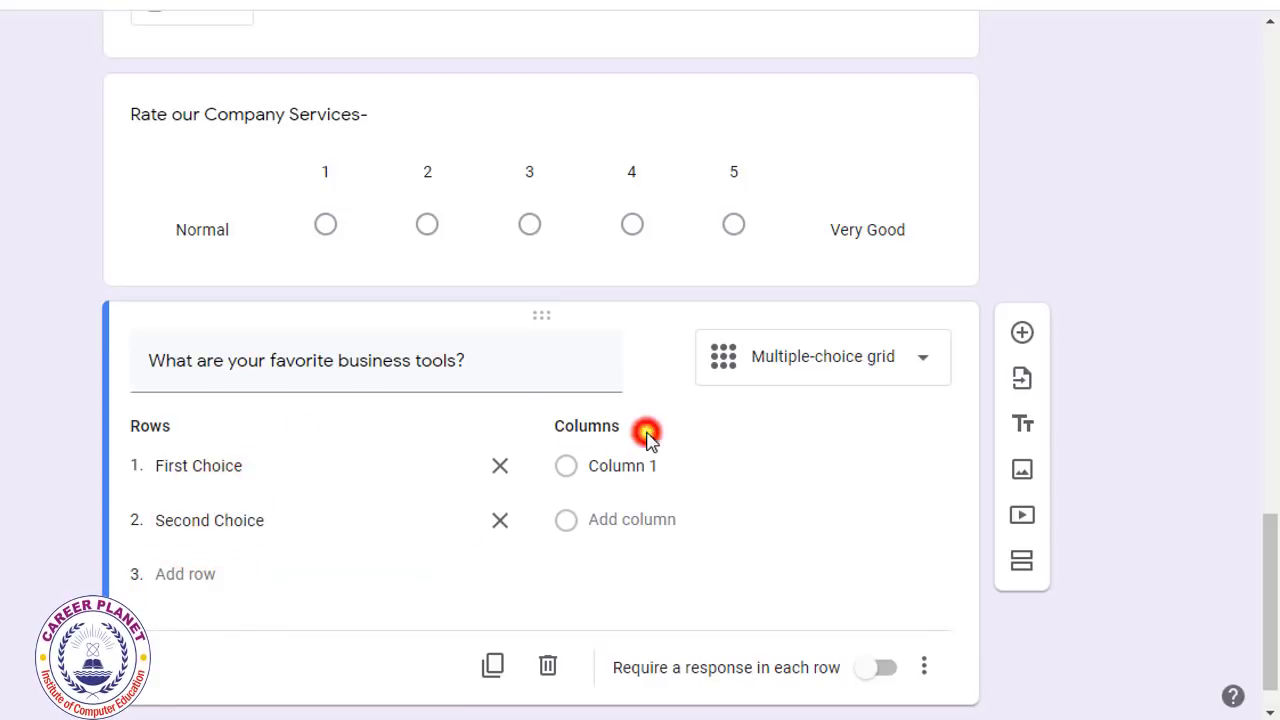
# Step: Name the grid's first three columns "Google Sites", "Google Forms" and "ERP Software", and add a fourth column with its default label
pyautogui.click(690, 474)
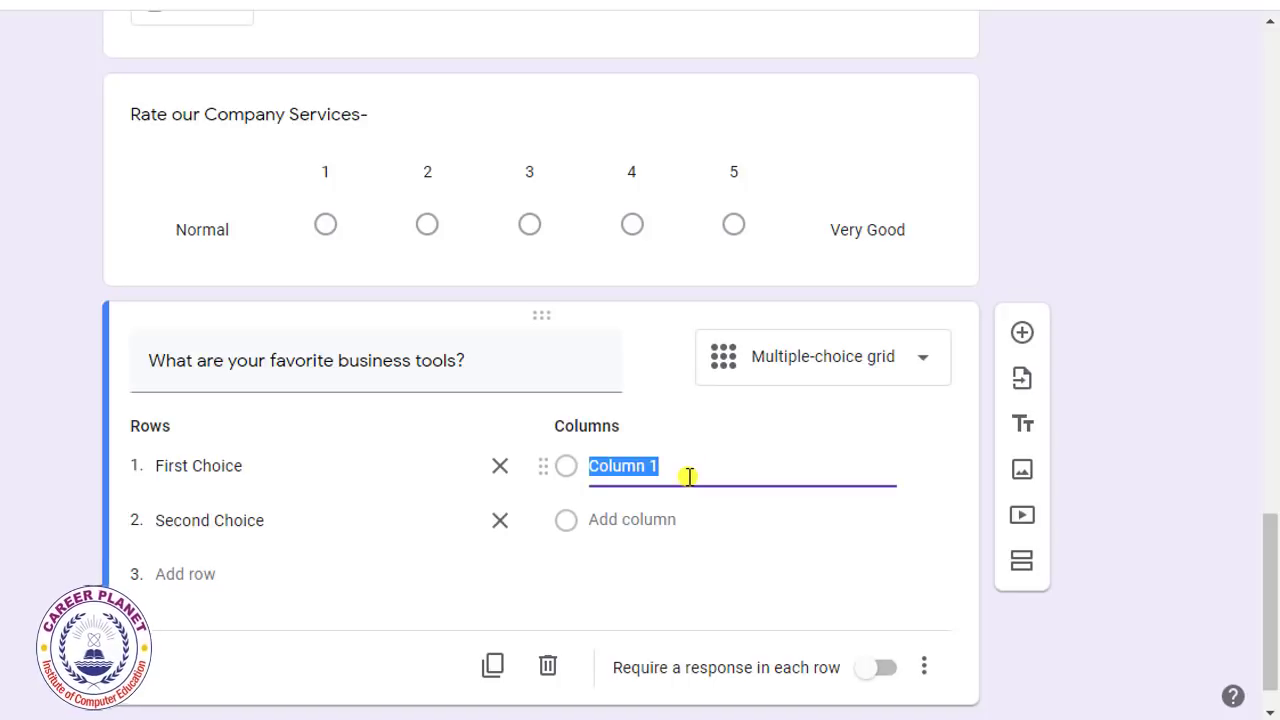
pyautogui.write('Google S')
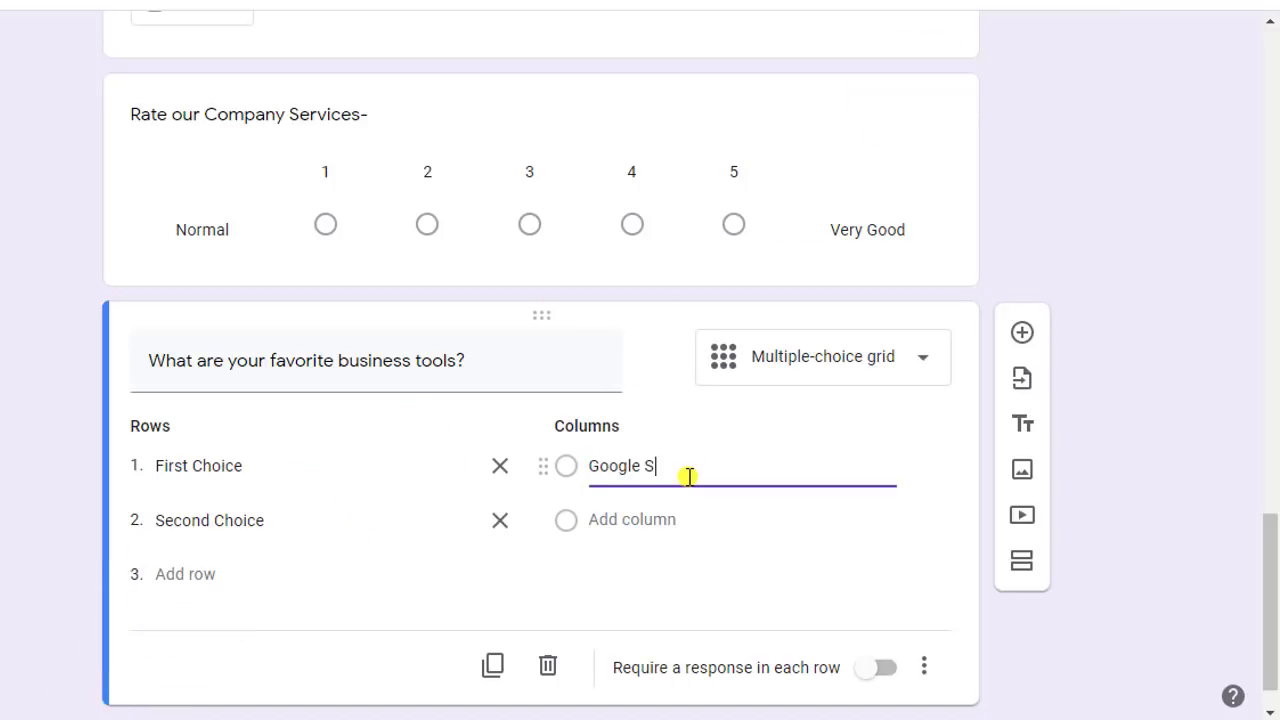
pyautogui.write('ites')
pyautogui.press('Return')
pyautogui.write('Google Forms')
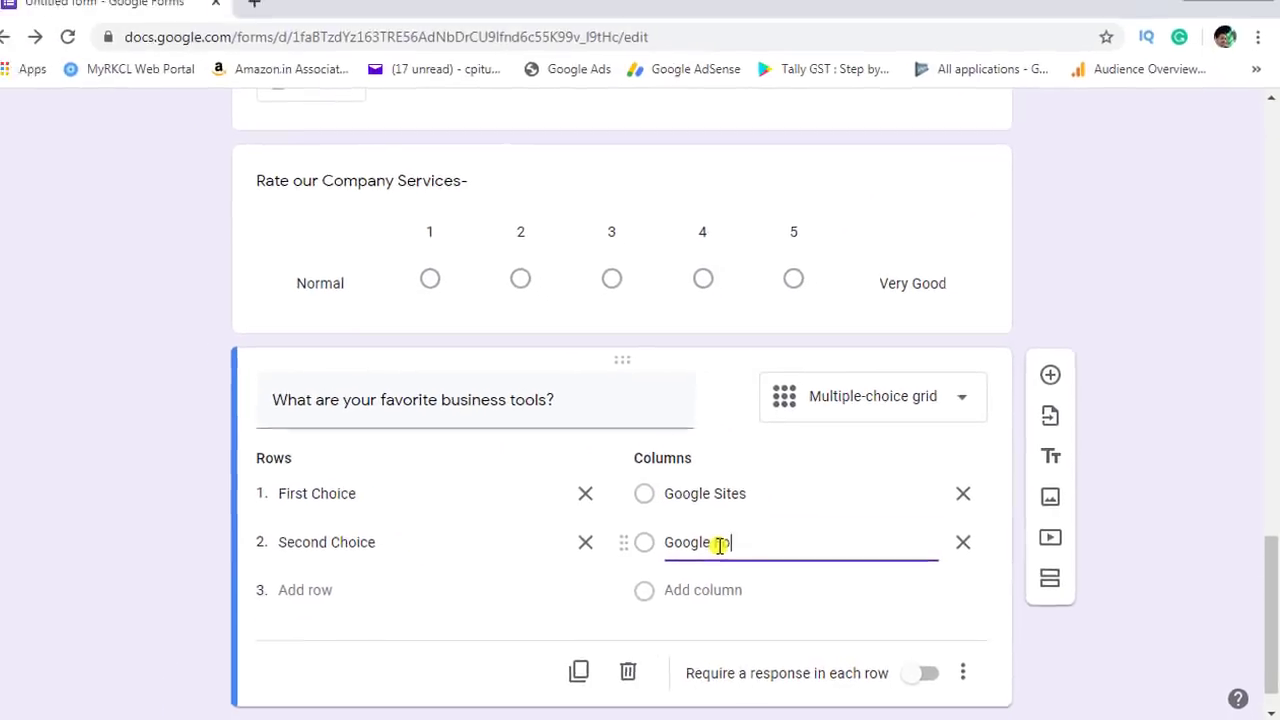
pyautogui.press('Return')
pyautogui.write('ERP Software')
pyautogui.press('Return')
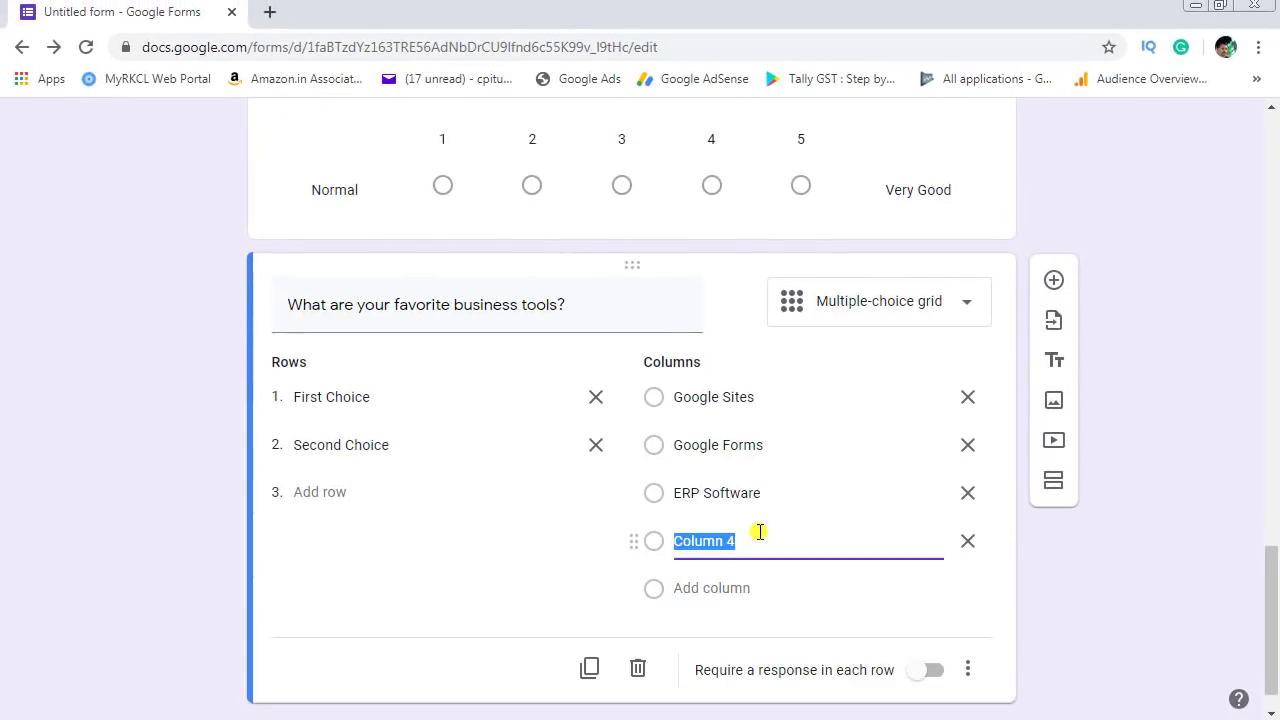
# Step: Preview the form and try the business tools grid with Google Forms as first choice and ERP Software as second, returning to the editor
pyautogui.scroll(10, 760, 534)
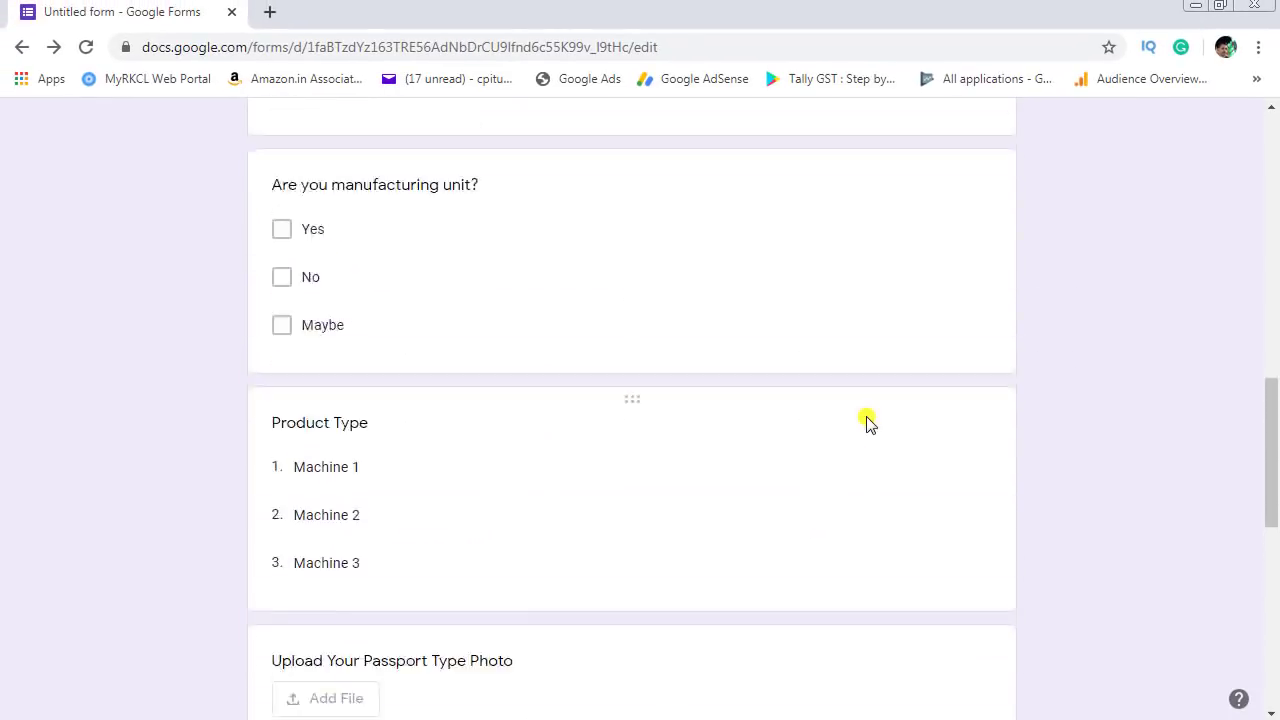
pyautogui.scroll(3, 863, 418)
pyautogui.click(977, 137)
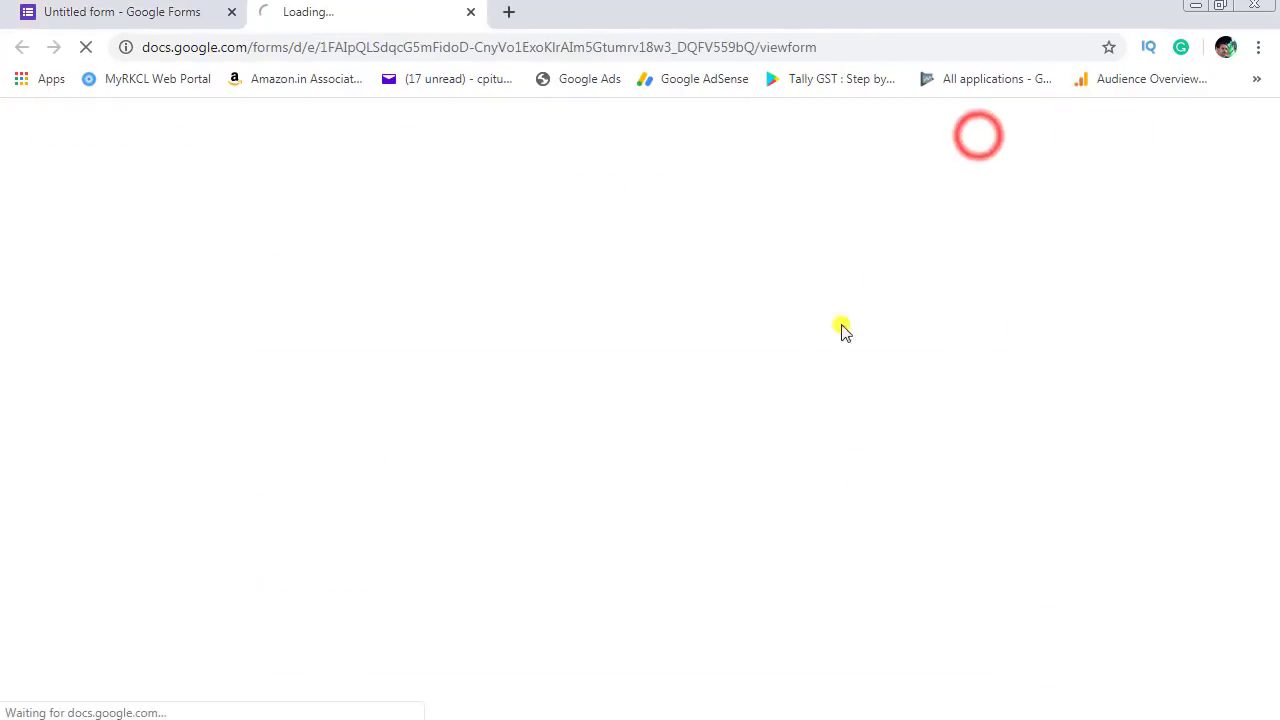
pyautogui.scroll(-15, 770, 378)
pyautogui.click(517, 408)
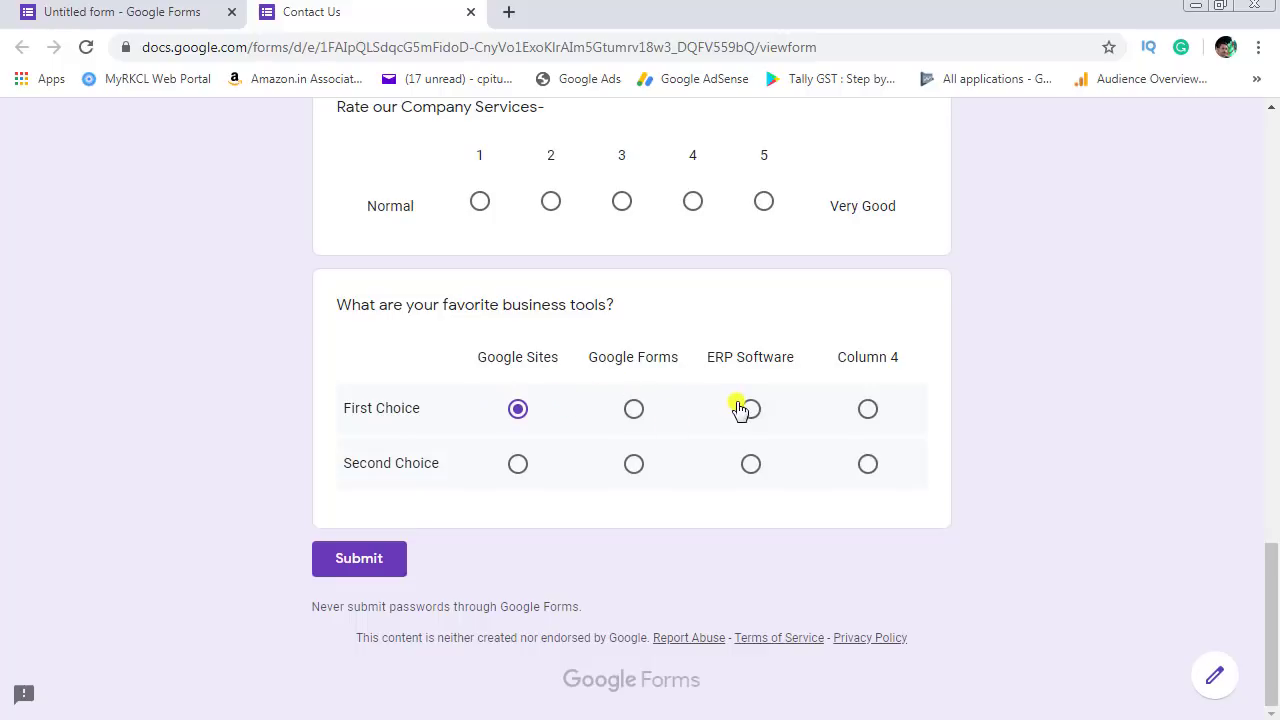
pyautogui.click(751, 465)
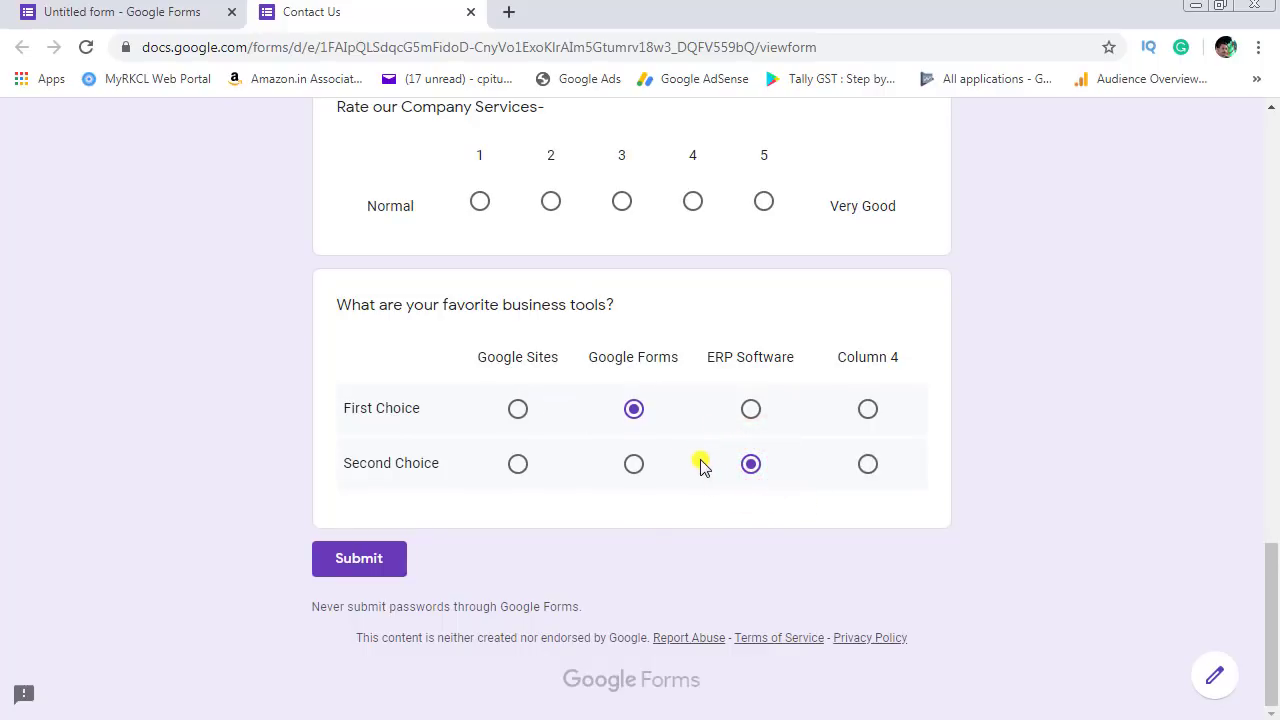
pyautogui.click(472, 13)
# Step: Add a new question of type Tick box grid below the business tools question
pyautogui.scroll(-10, 578, 440)
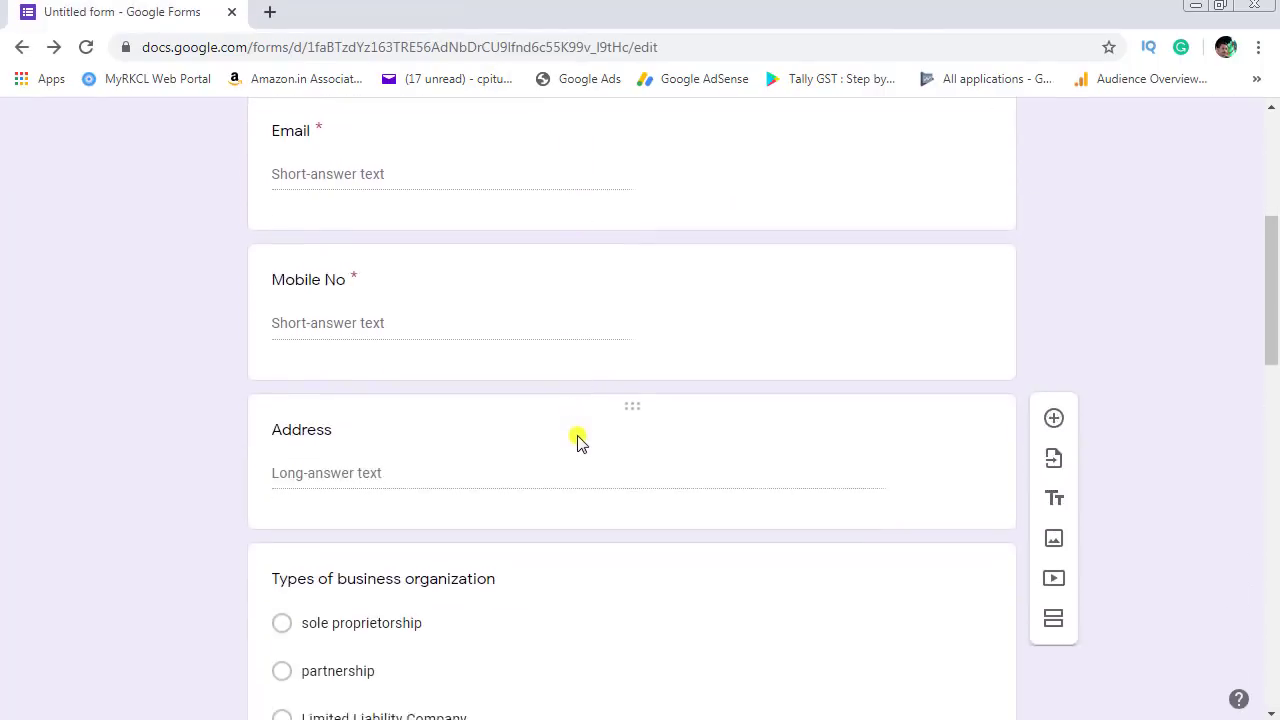
pyautogui.scroll(-5, 578, 440)
pyautogui.click(1054, 240)
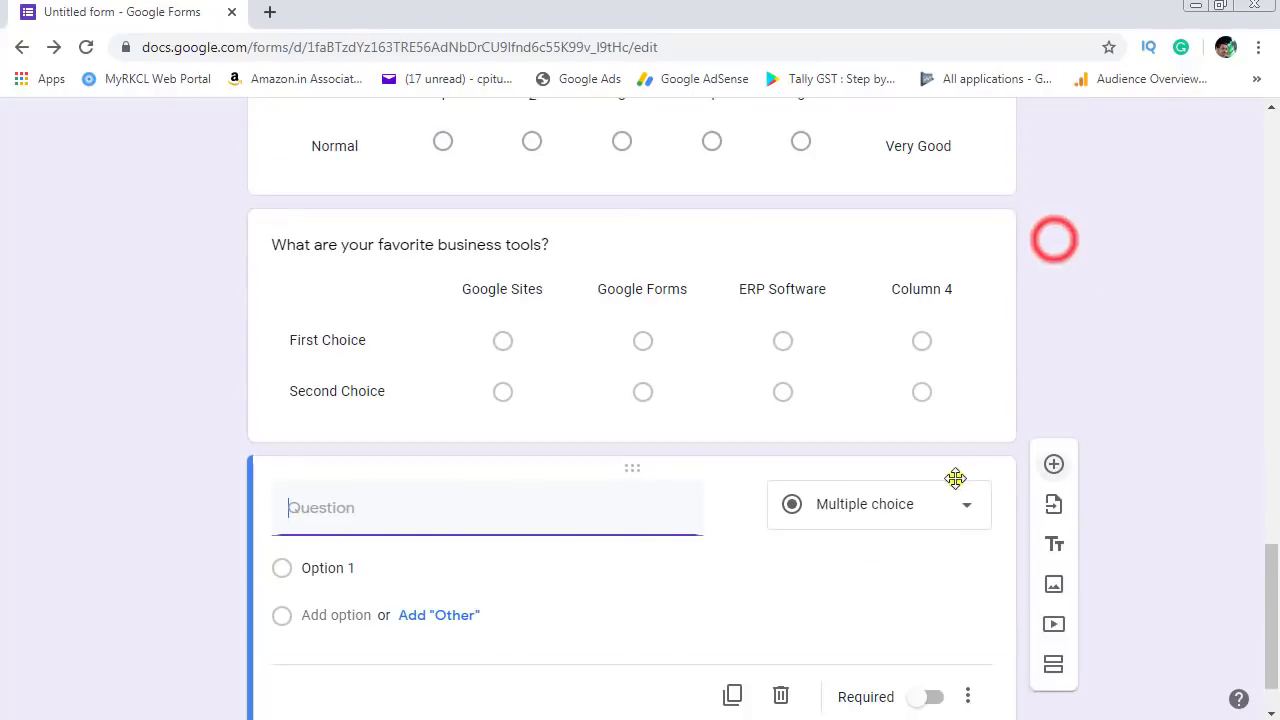
pyautogui.click(925, 433)
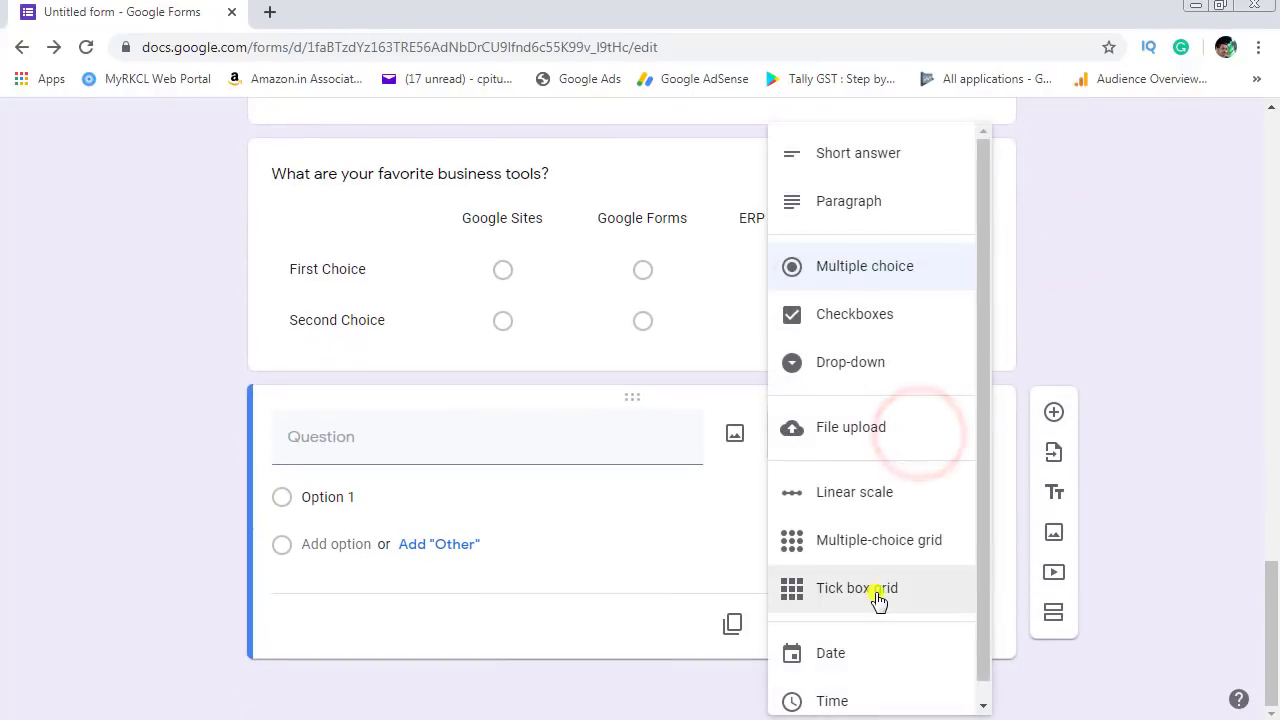
pyautogui.click(876, 598)
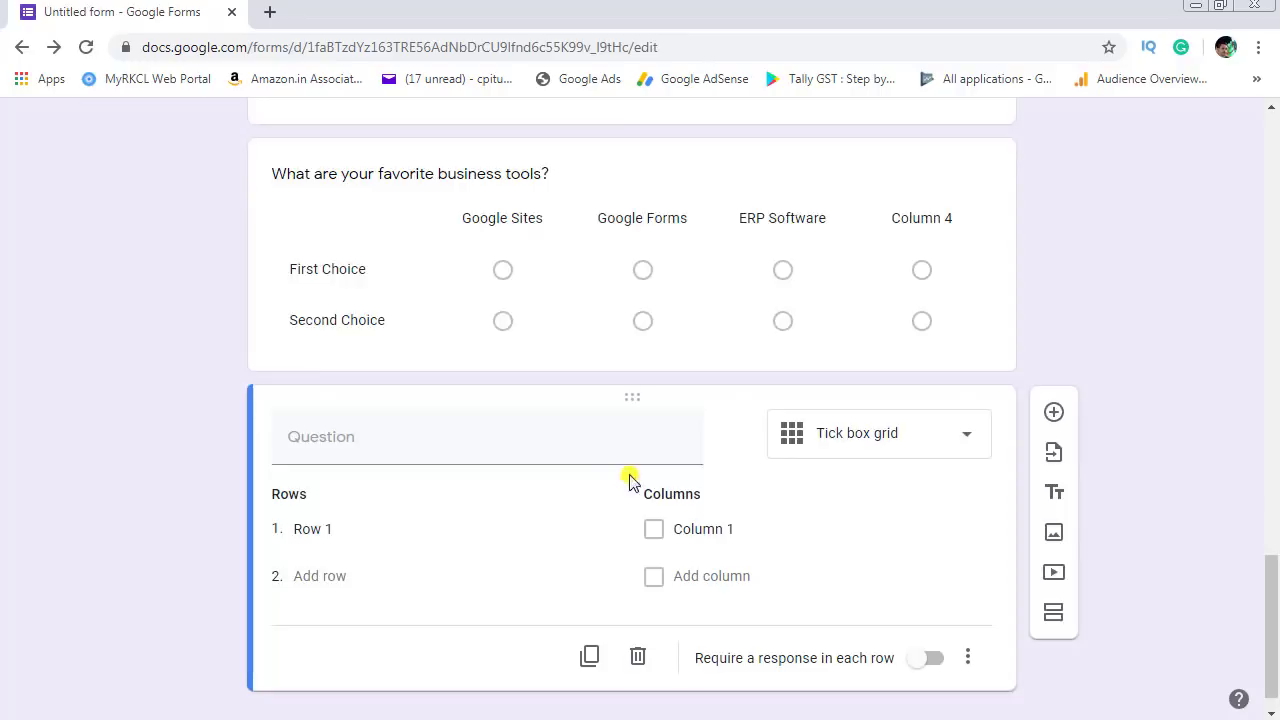
pyautogui.click(940, 298)
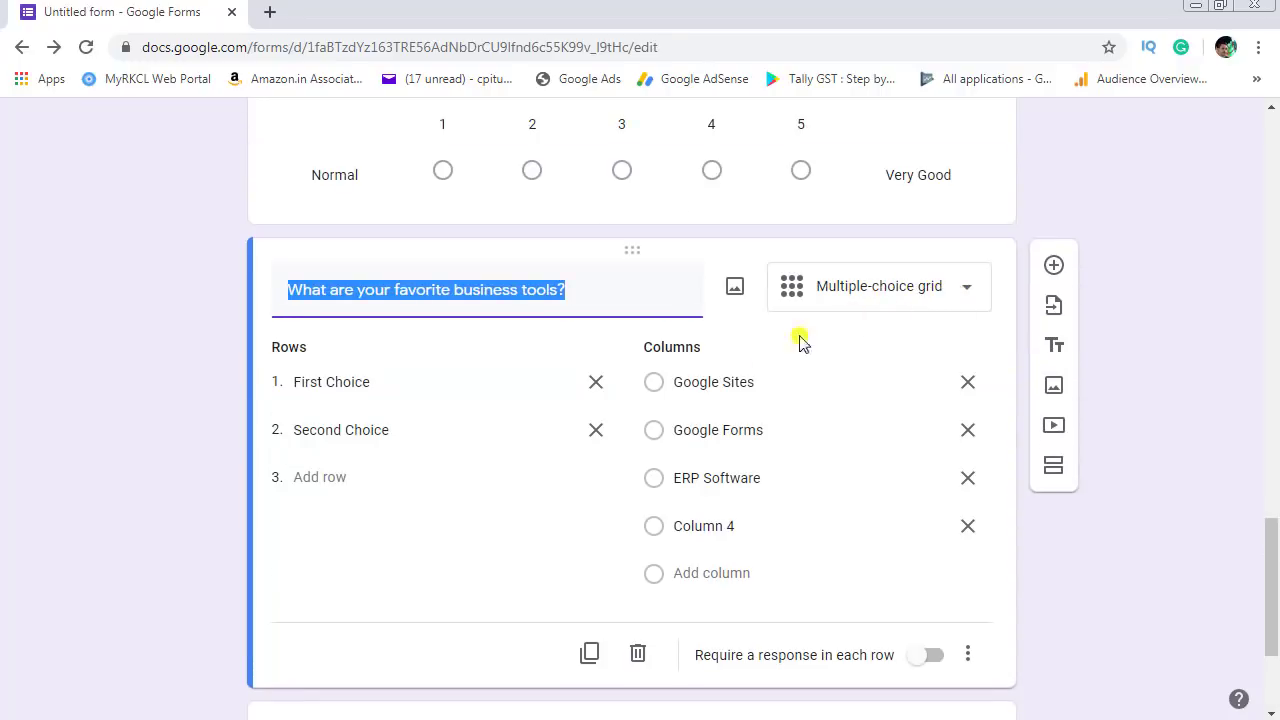
pyautogui.scroll(-2, 749, 523)
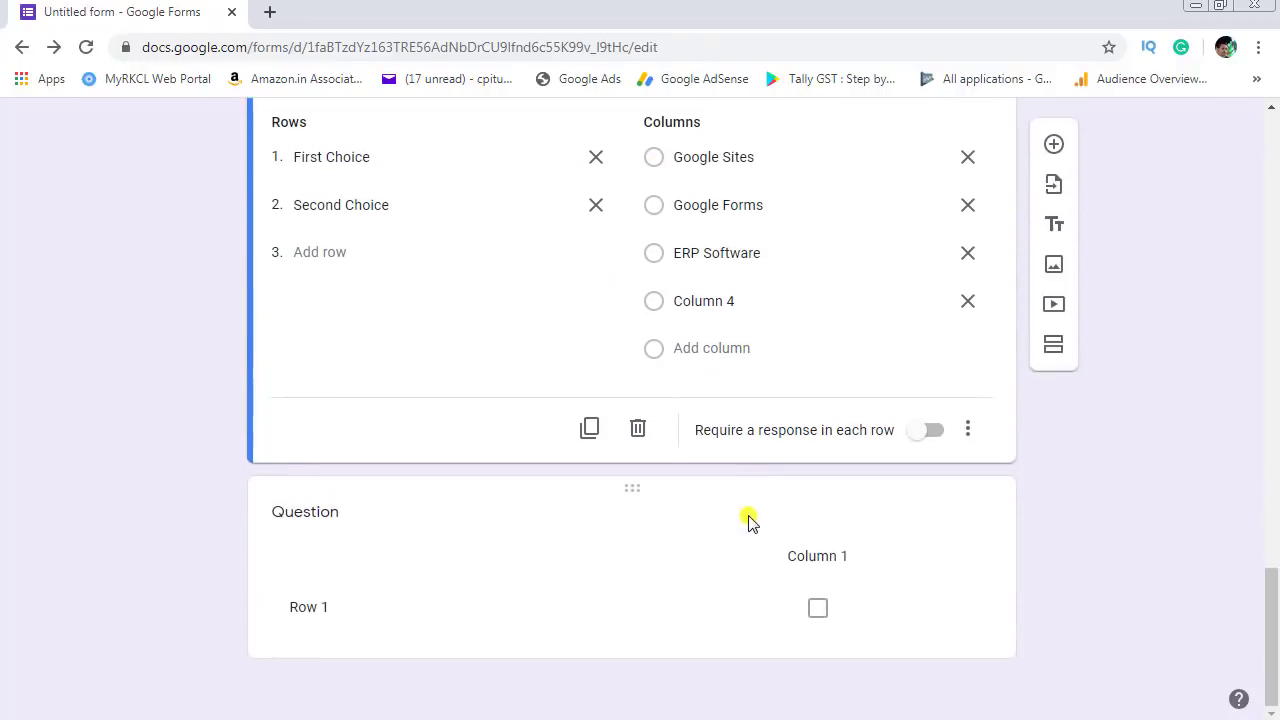
pyautogui.click(749, 517)
pyautogui.click(866, 420)
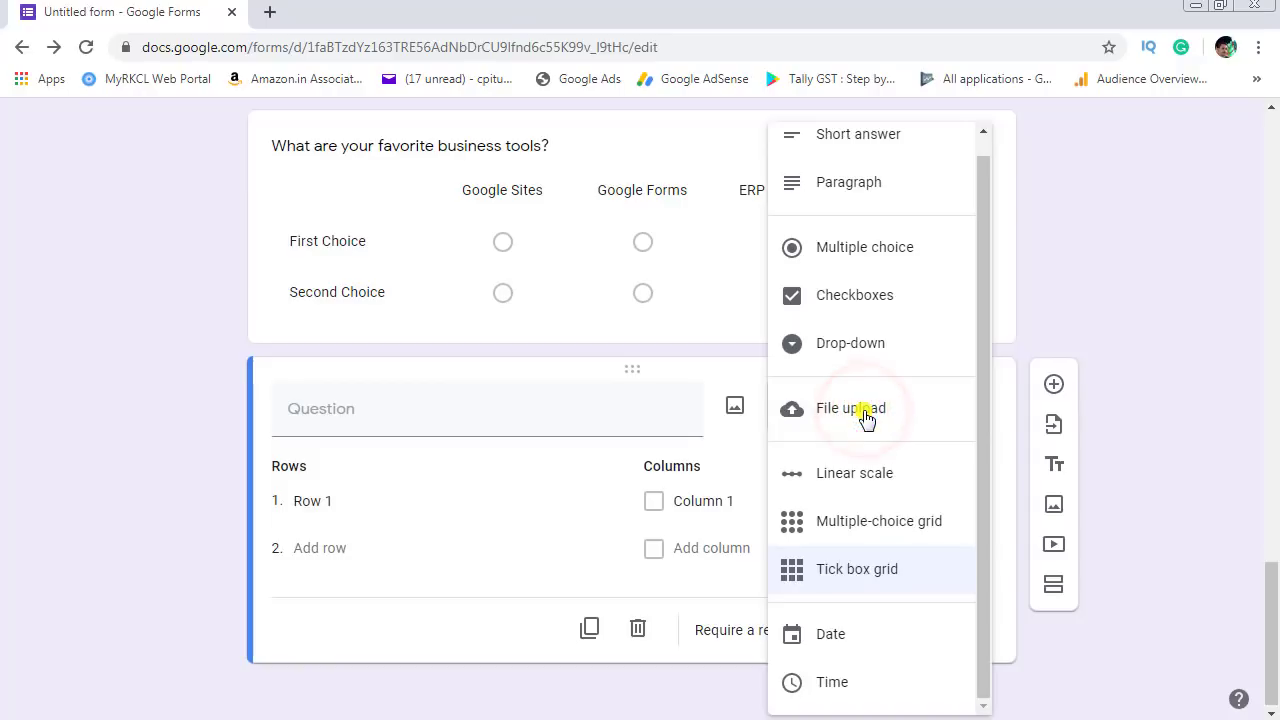
pyautogui.click(656, 518)
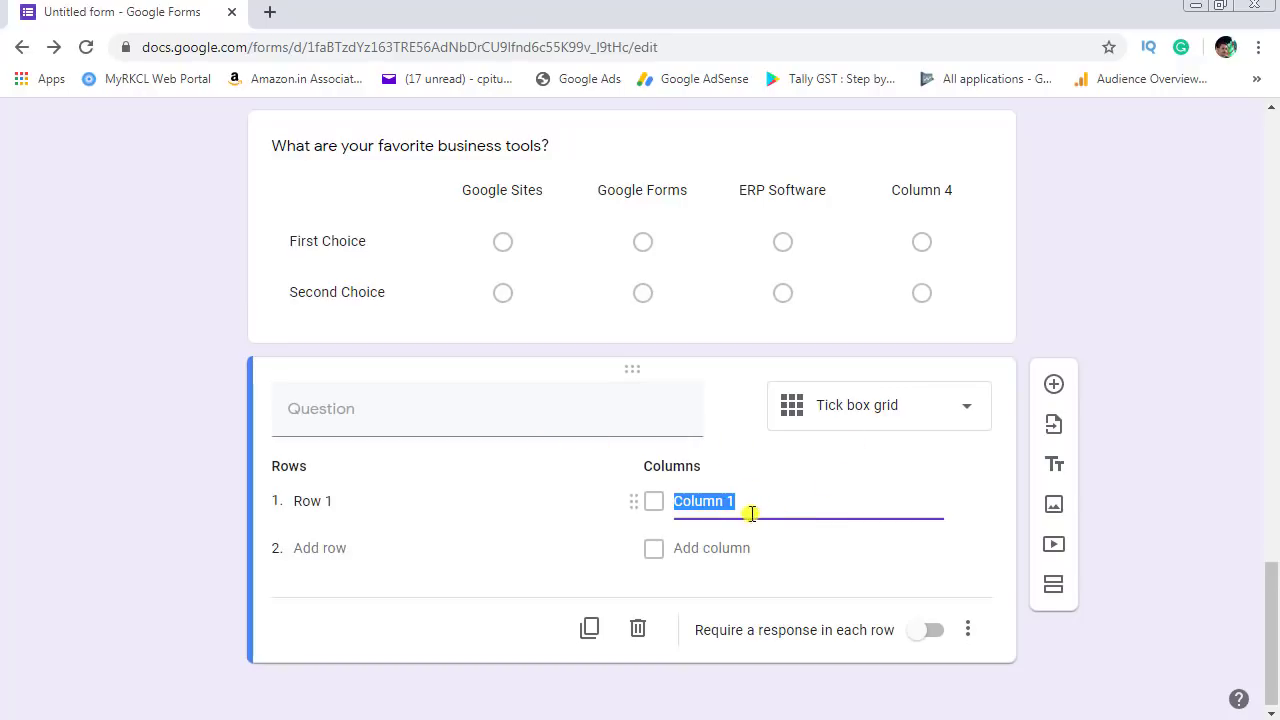
# Step: Change the untitled last question's type to Date and title it "Date of Birth"
pyautogui.click(866, 406)
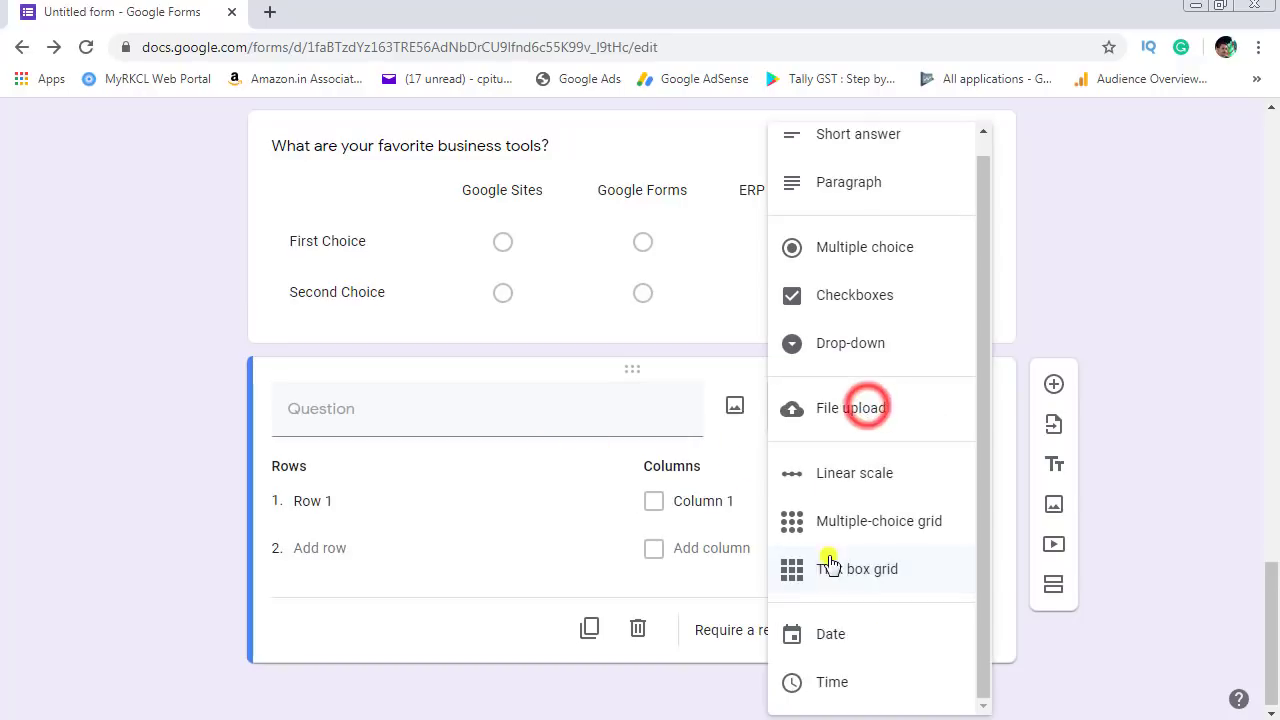
pyautogui.click(836, 636)
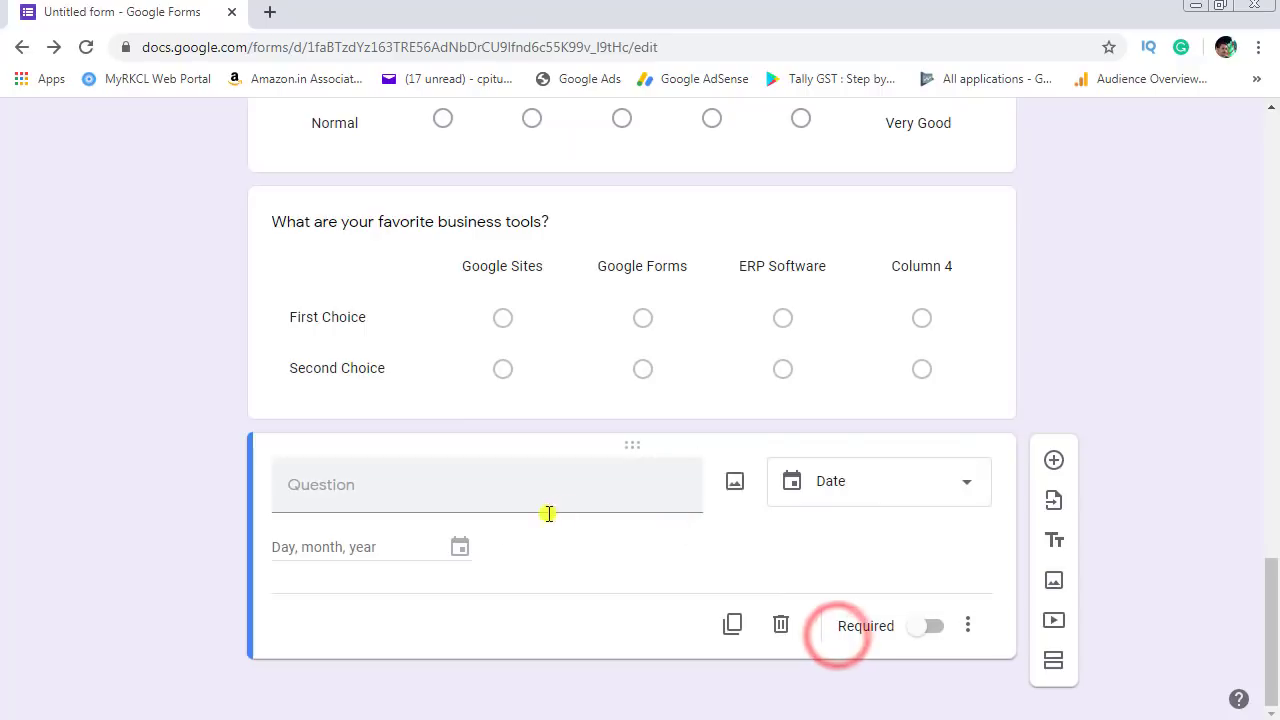
pyautogui.click(395, 491)
pyautogui.write('D')
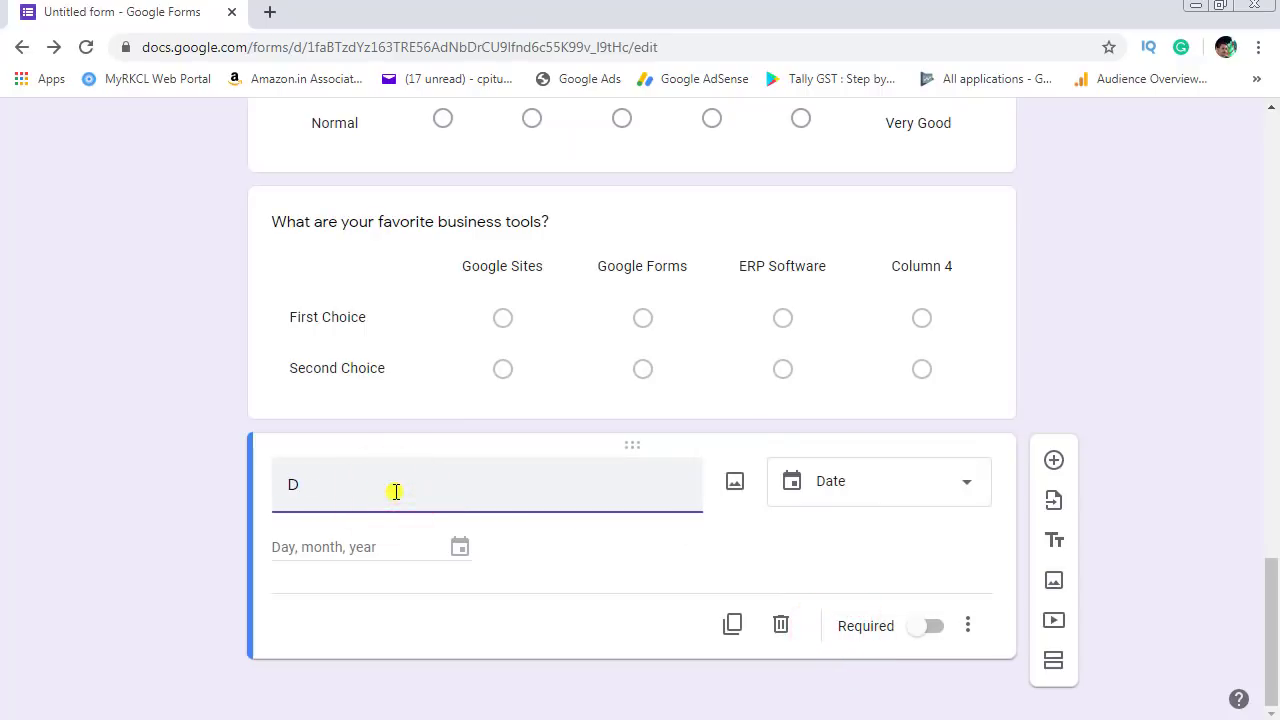
pyautogui.write('ate of Birth')
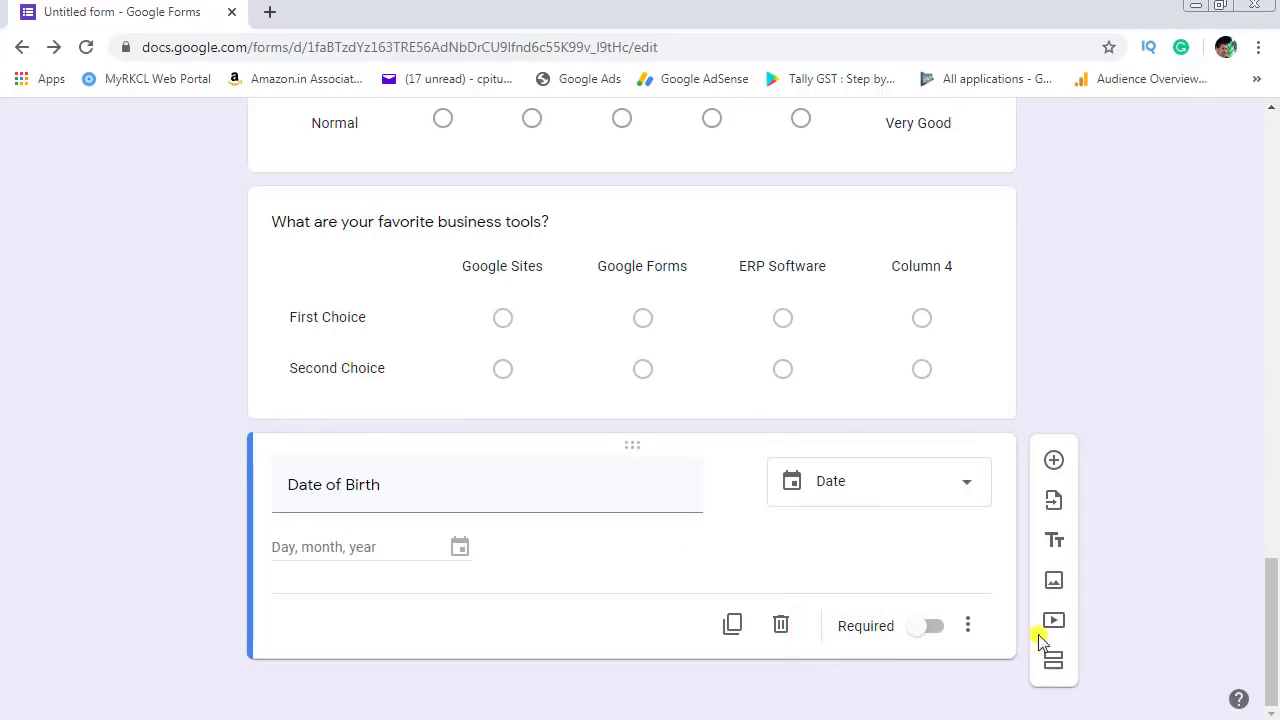
# Step: Add an untitled question of type Time below the Date of Birth question
pyautogui.click(1054, 460)
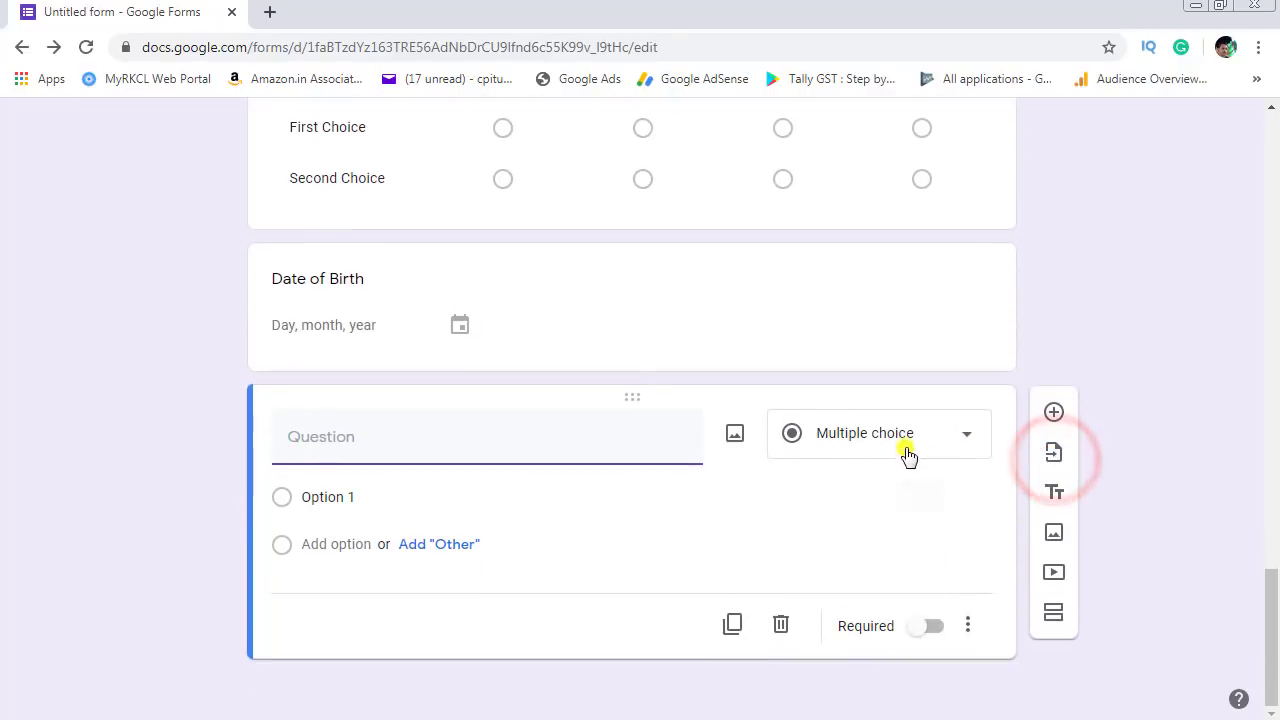
pyautogui.click(908, 455)
pyautogui.click(850, 668)
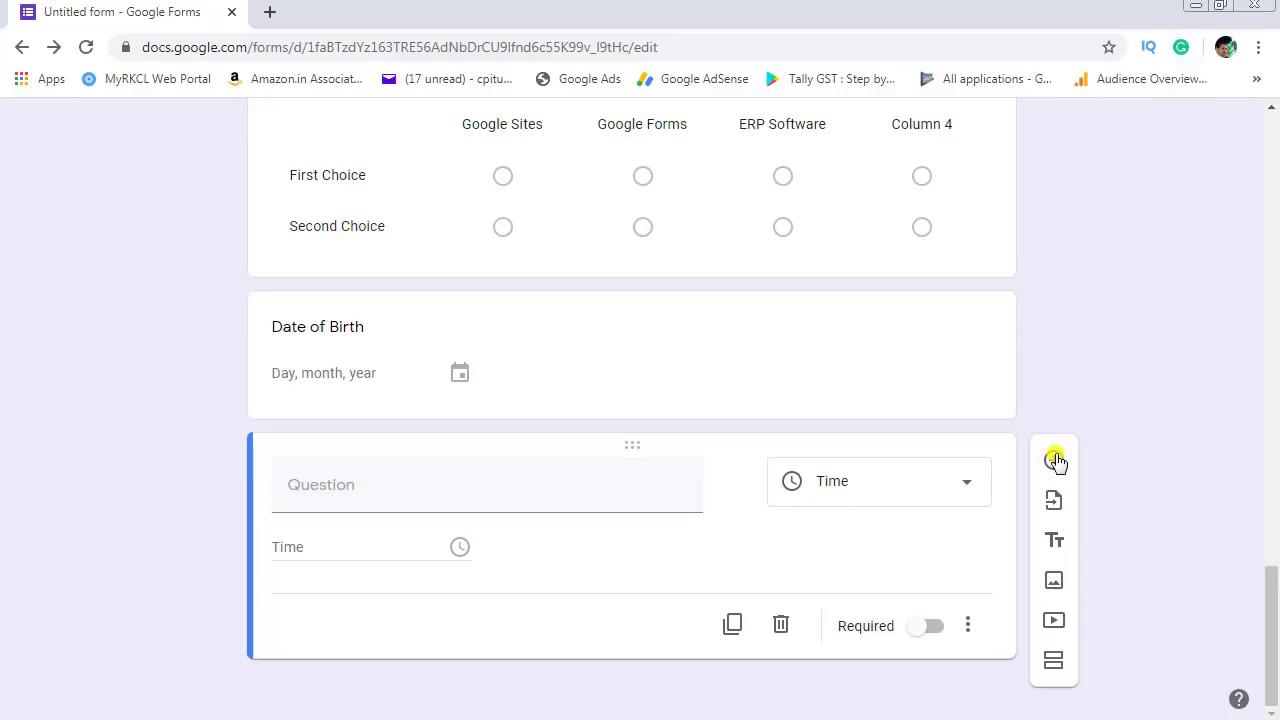
# Step: Delete the untitled Time question at the end of the form
pyautogui.scroll(3, 797, 354)
pyautogui.scroll(-3, 766, 403)
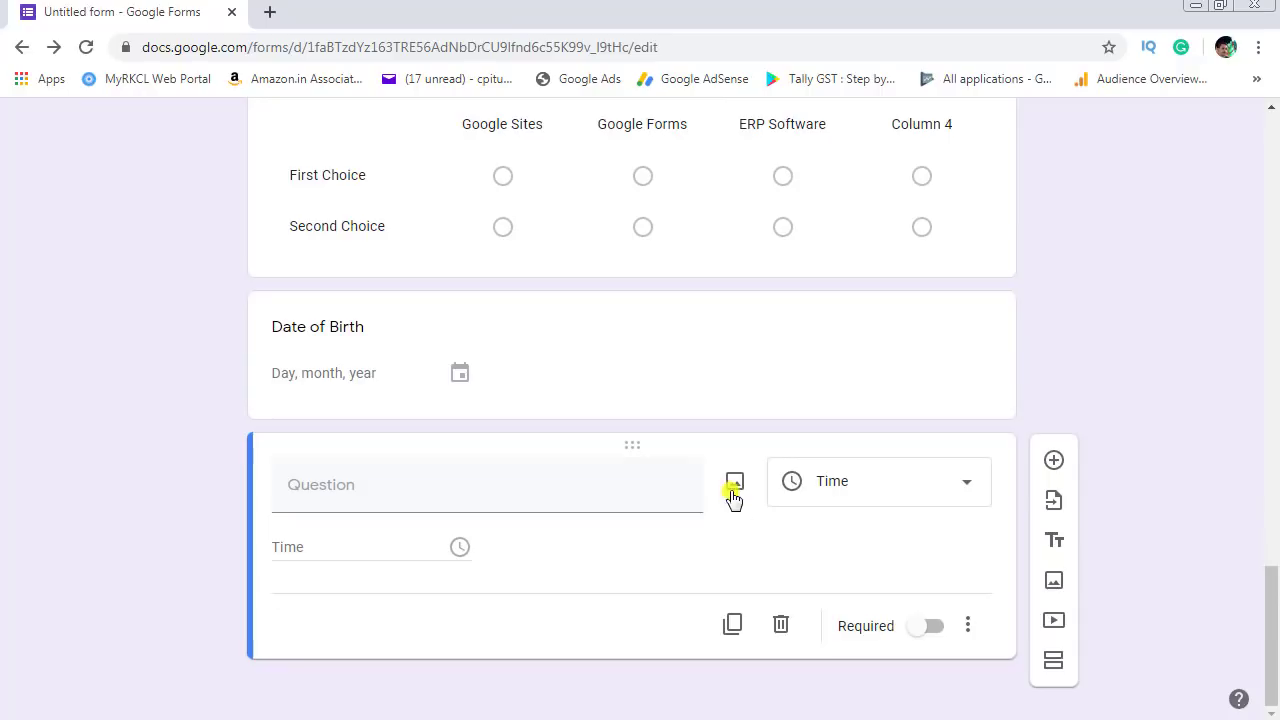
pyautogui.click(780, 627)
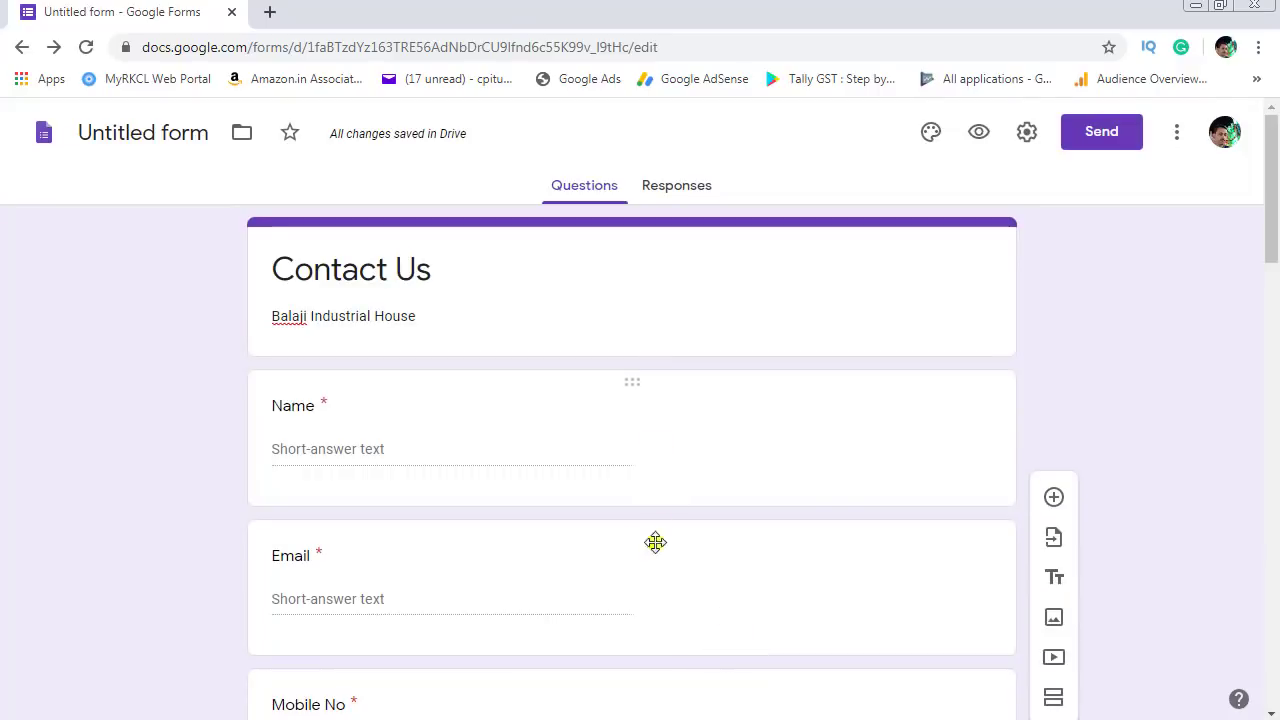
pyautogui.scroll(-6, 650, 550)
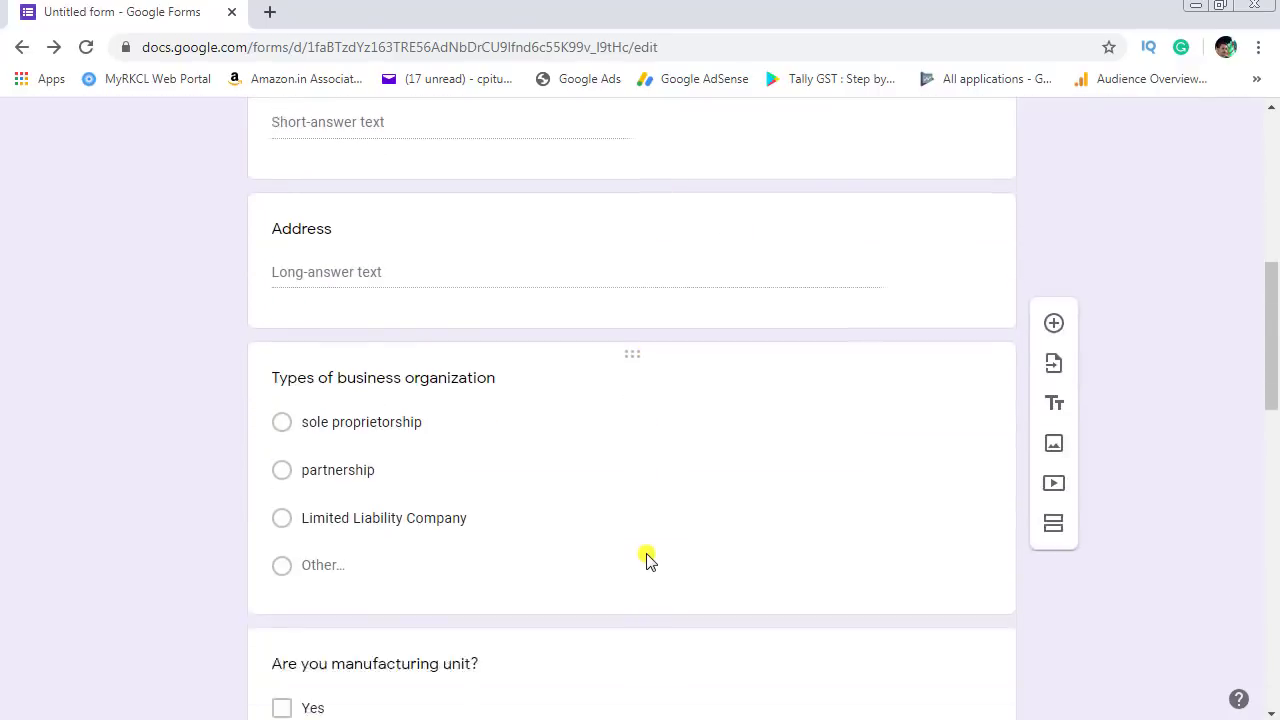
# Step: Move the "Rate our Company Services-" question directly below the "Are you manufacturing unit?" question
pyautogui.scroll(-8, 645, 555)
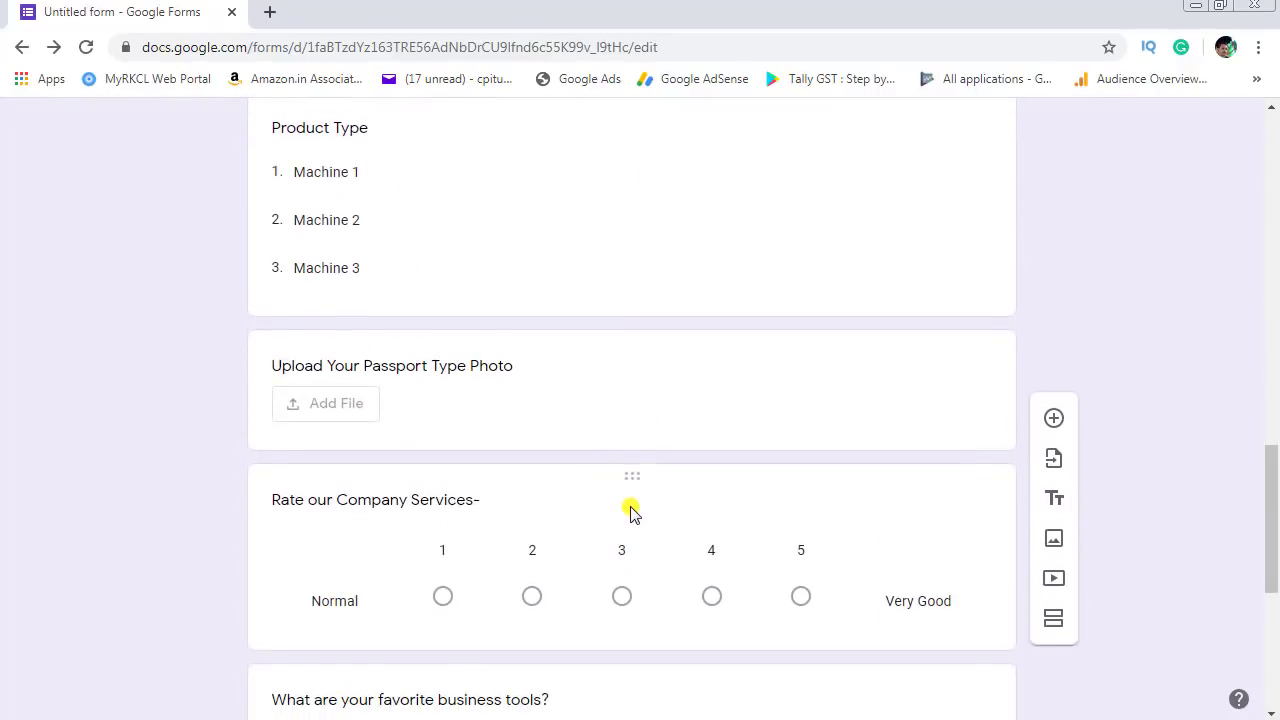
pyautogui.scroll(-1, 630, 510)
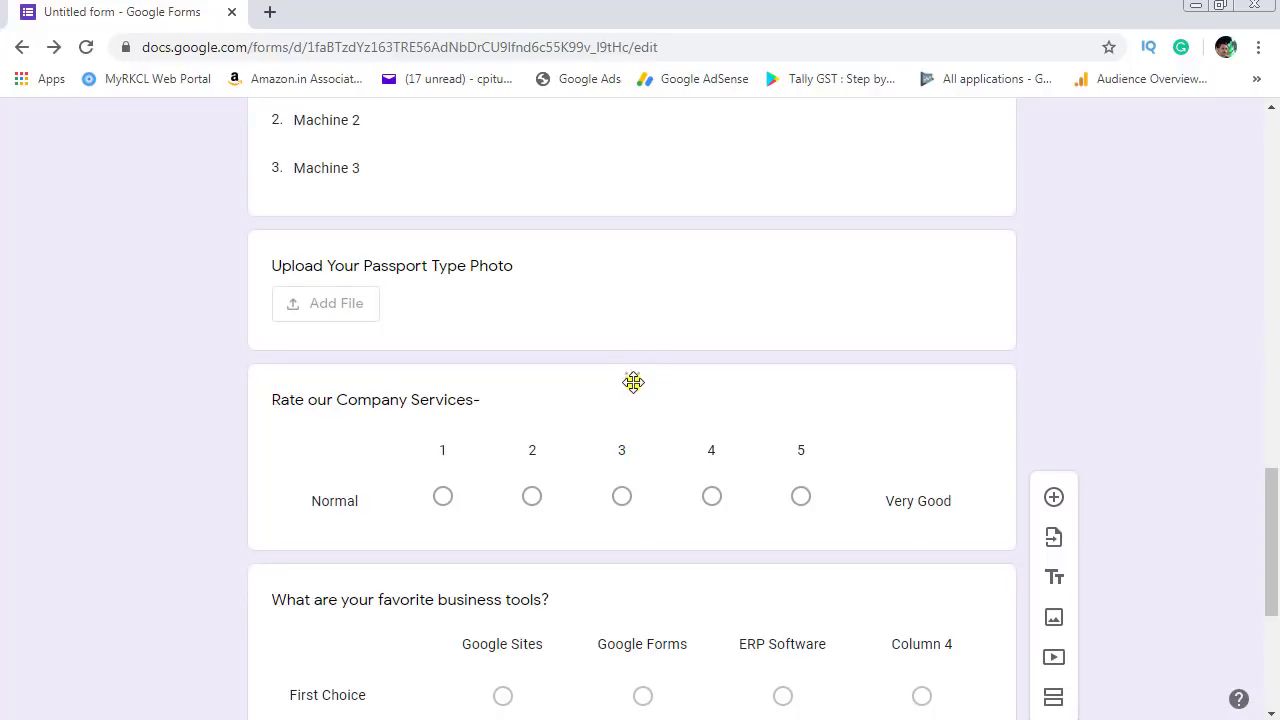
pyautogui.moveTo(633, 381); pyautogui.dragTo(632, 343)
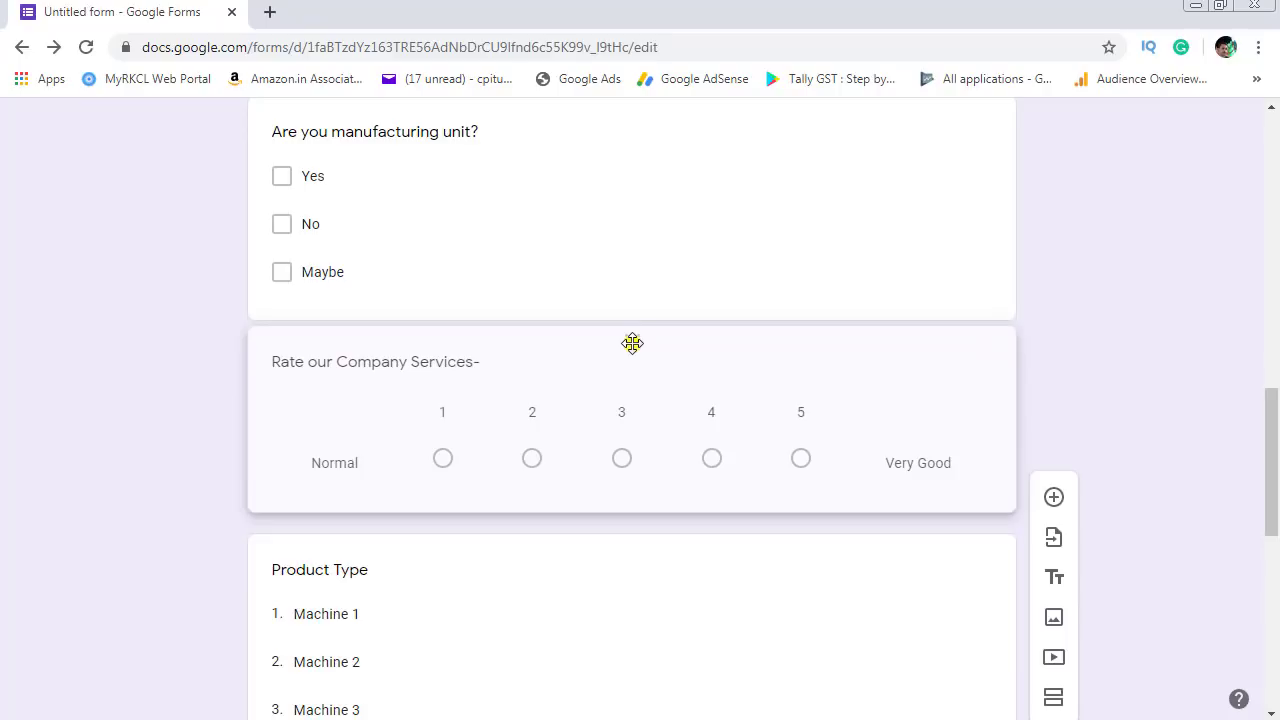
pyautogui.click(657, 395)
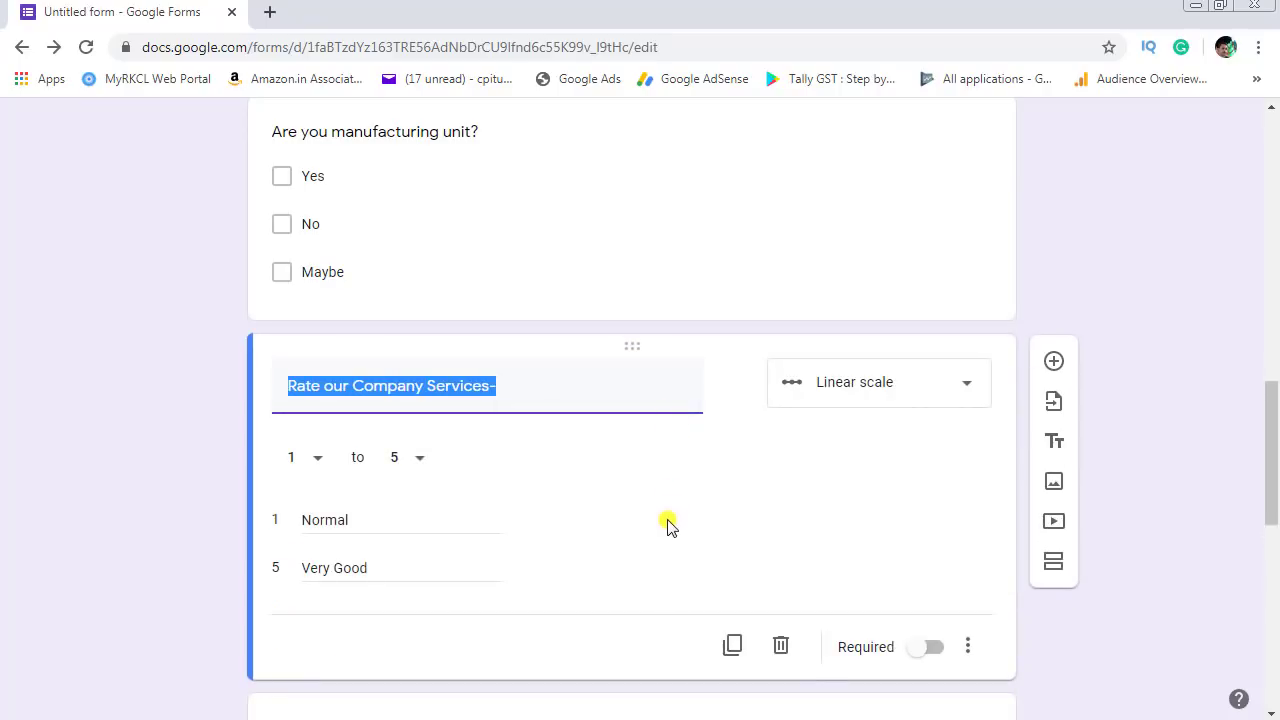
# Step: Change the form's theme colour to Blue #4285f4
pyautogui.scroll(-8, 657, 513)
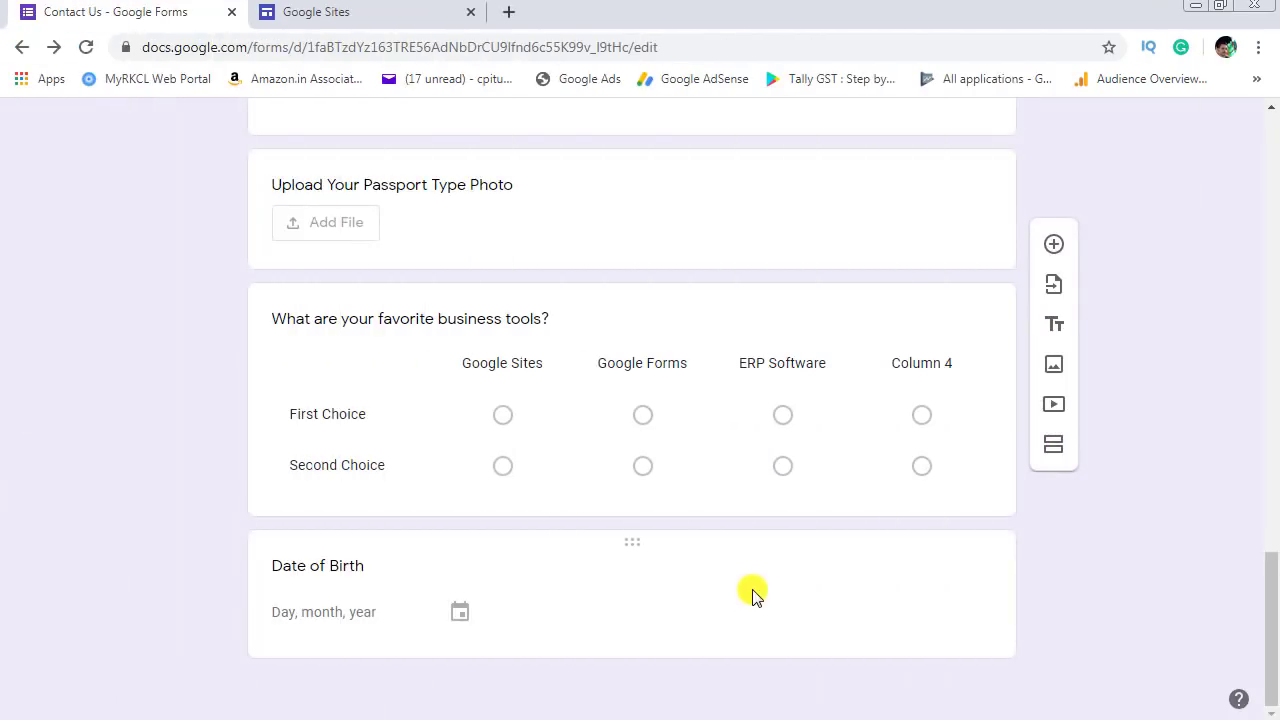
pyautogui.scroll(8, 760, 590)
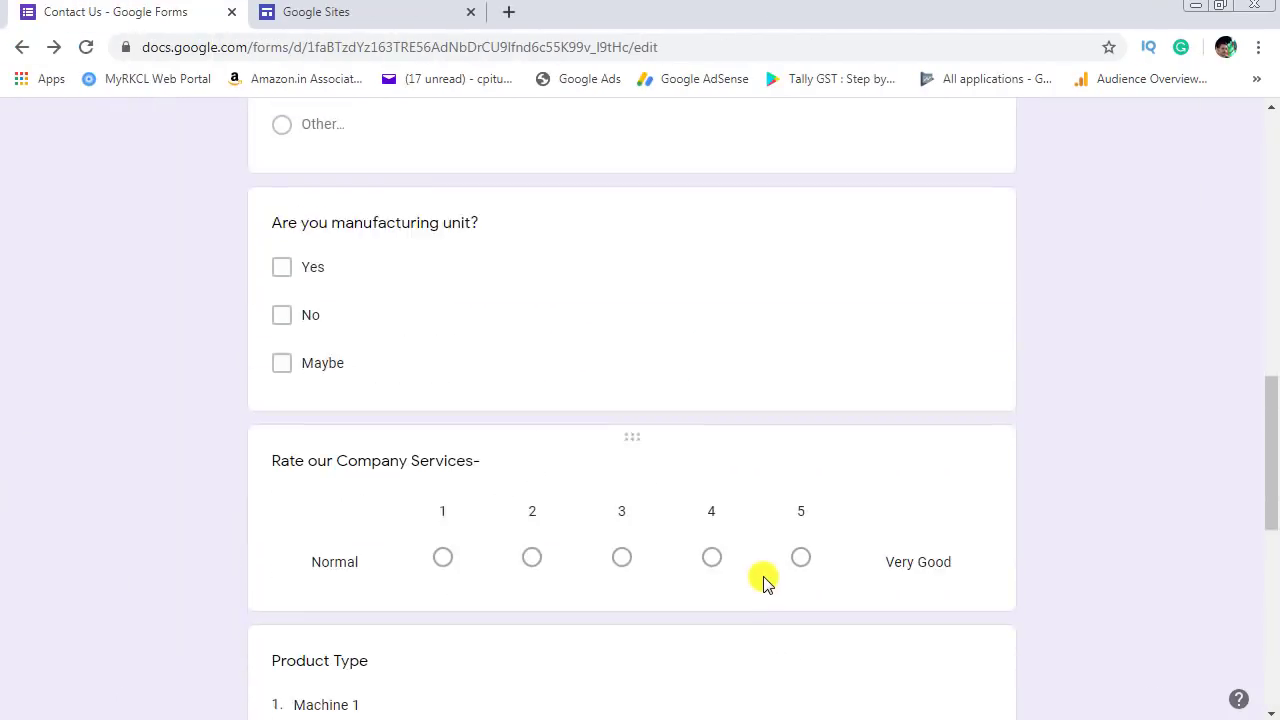
pyautogui.scroll(10, 763, 585)
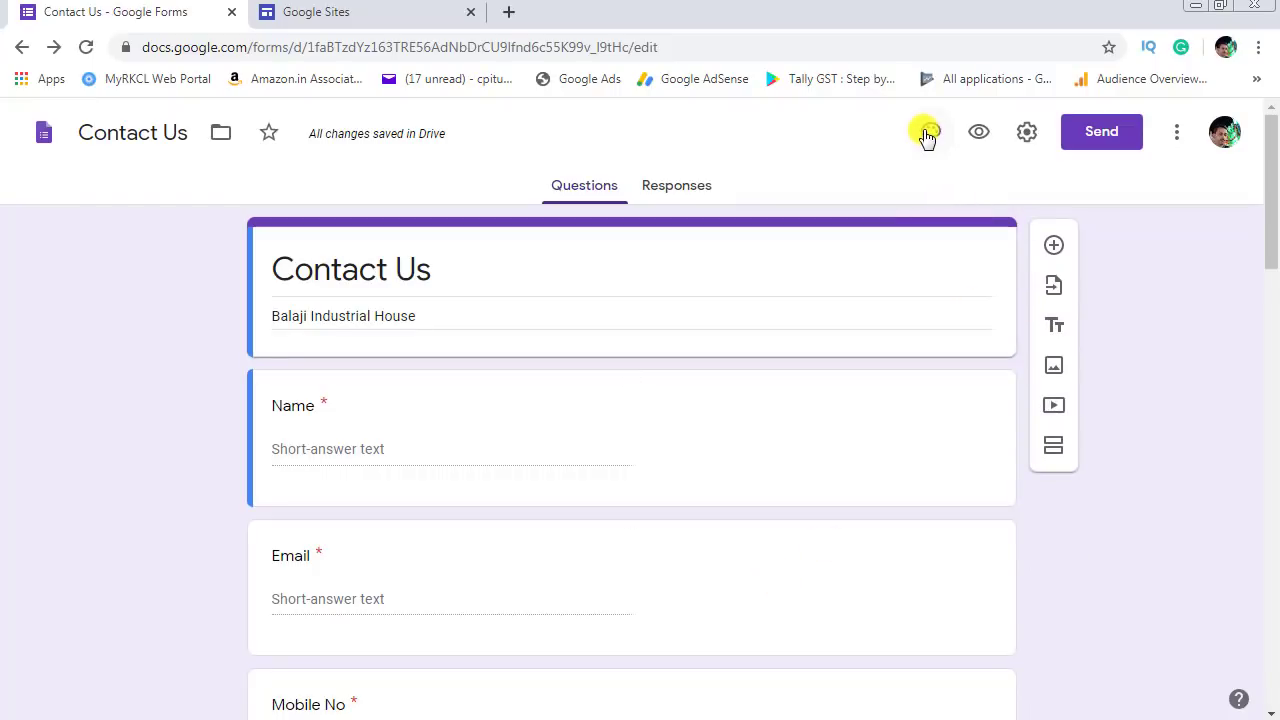
pyautogui.click(929, 134)
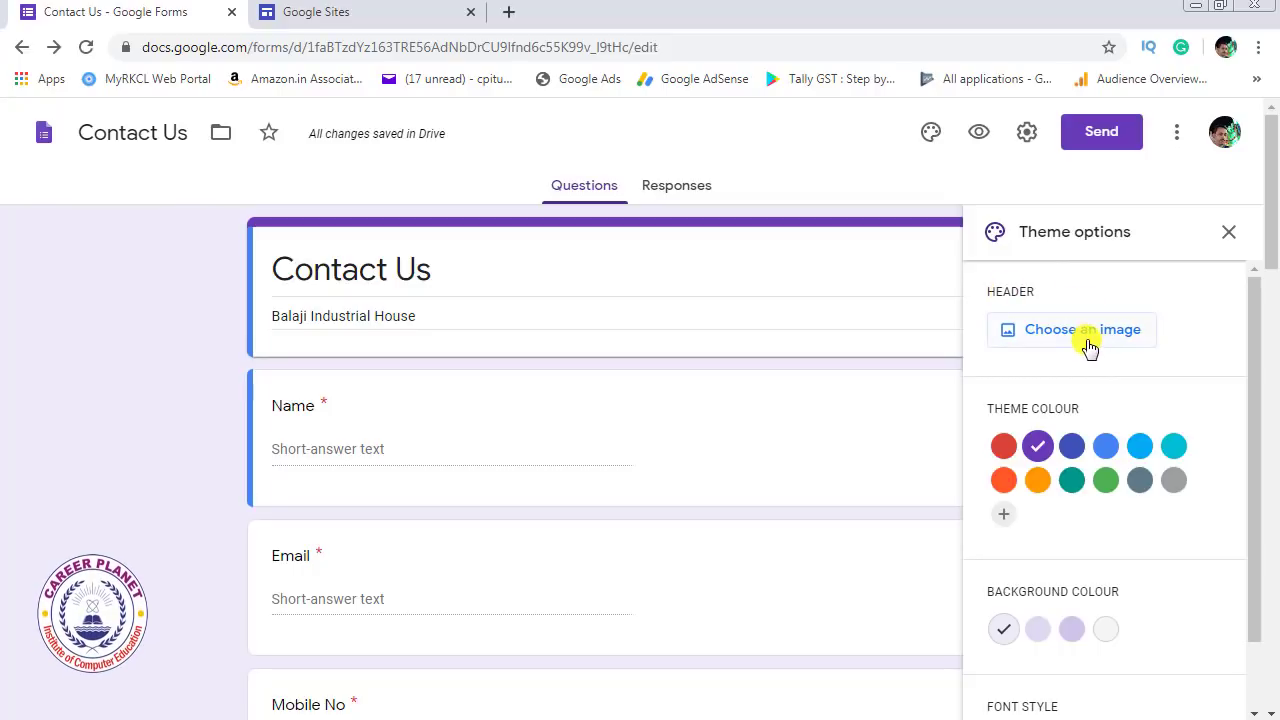
pyautogui.click(1073, 448)
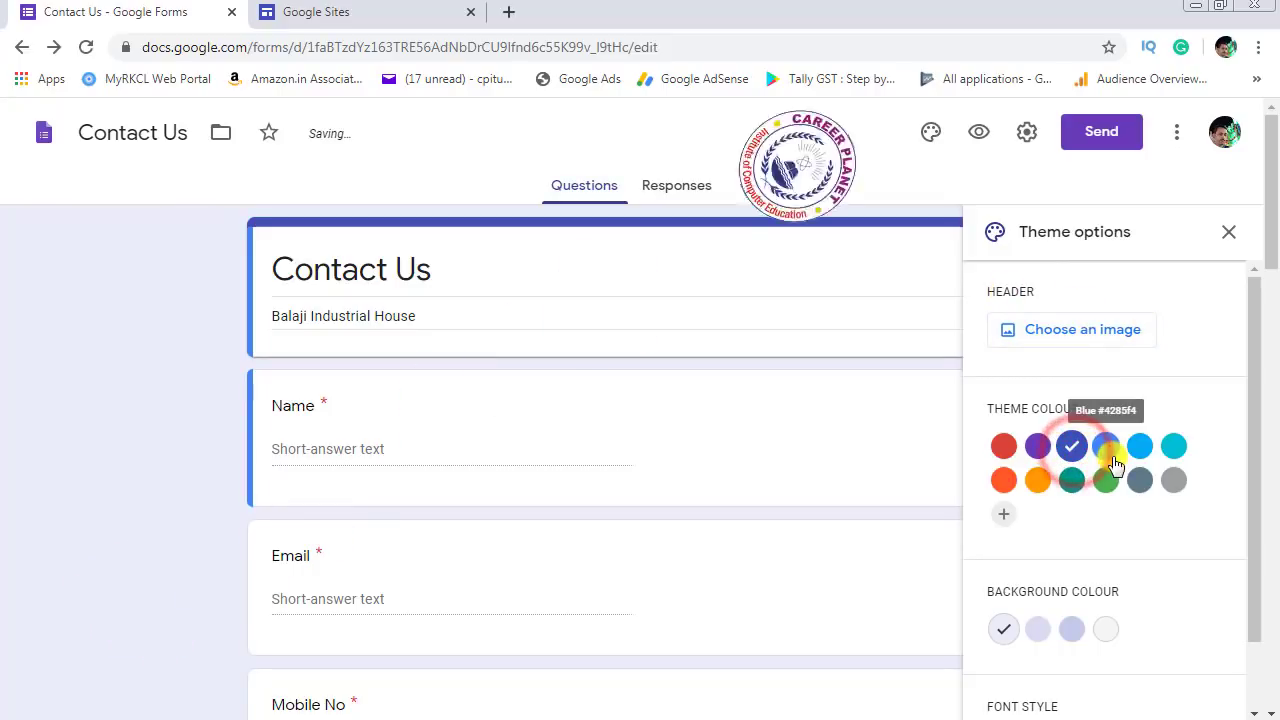
pyautogui.click(1106, 446)
pyautogui.scroll(-1, 1091, 514)
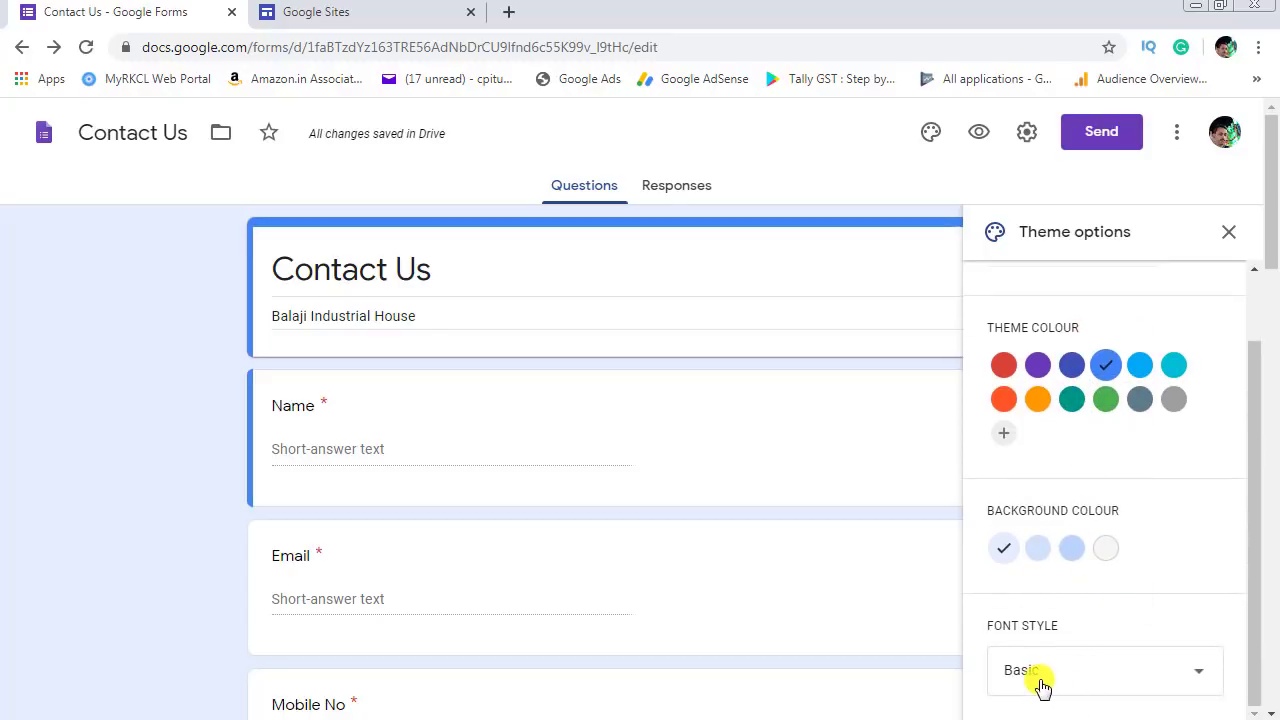
pyautogui.scroll(1, 1066, 491)
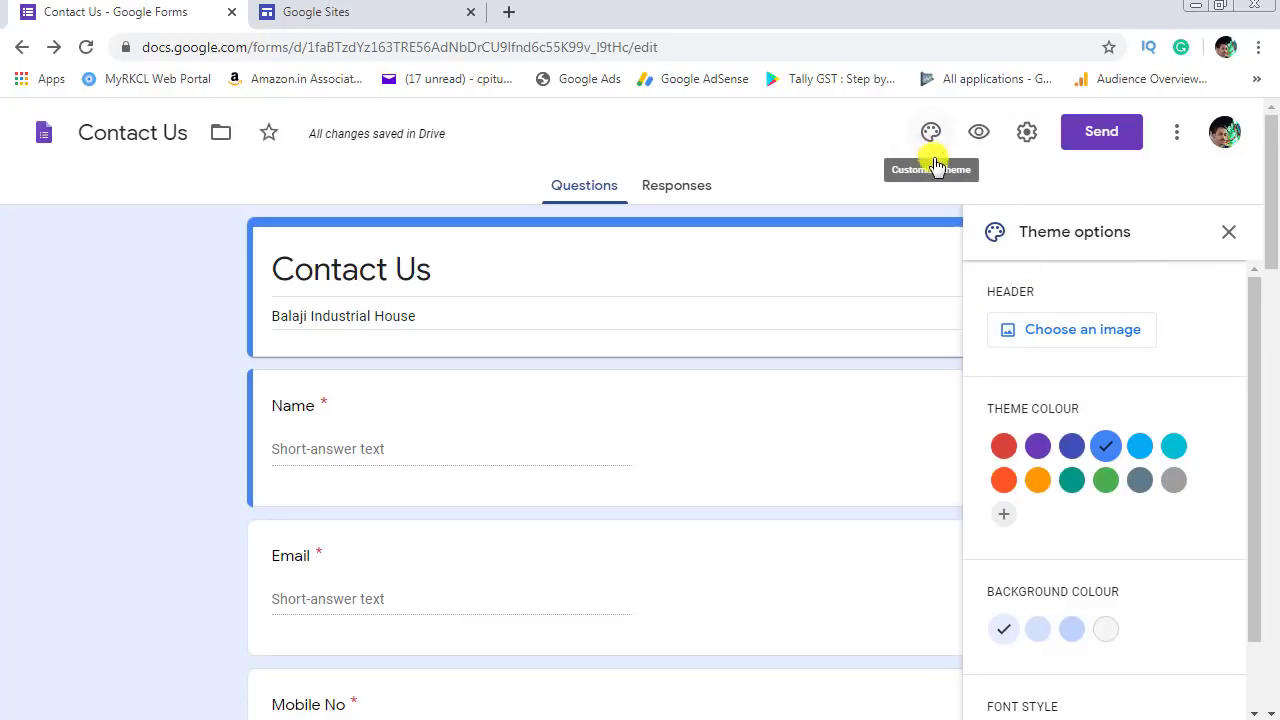
# Step: Set the form's confirmation message to "Thanks for contact us, we will contact you soon", save the settings and close the theme options
pyautogui.click(1028, 137)
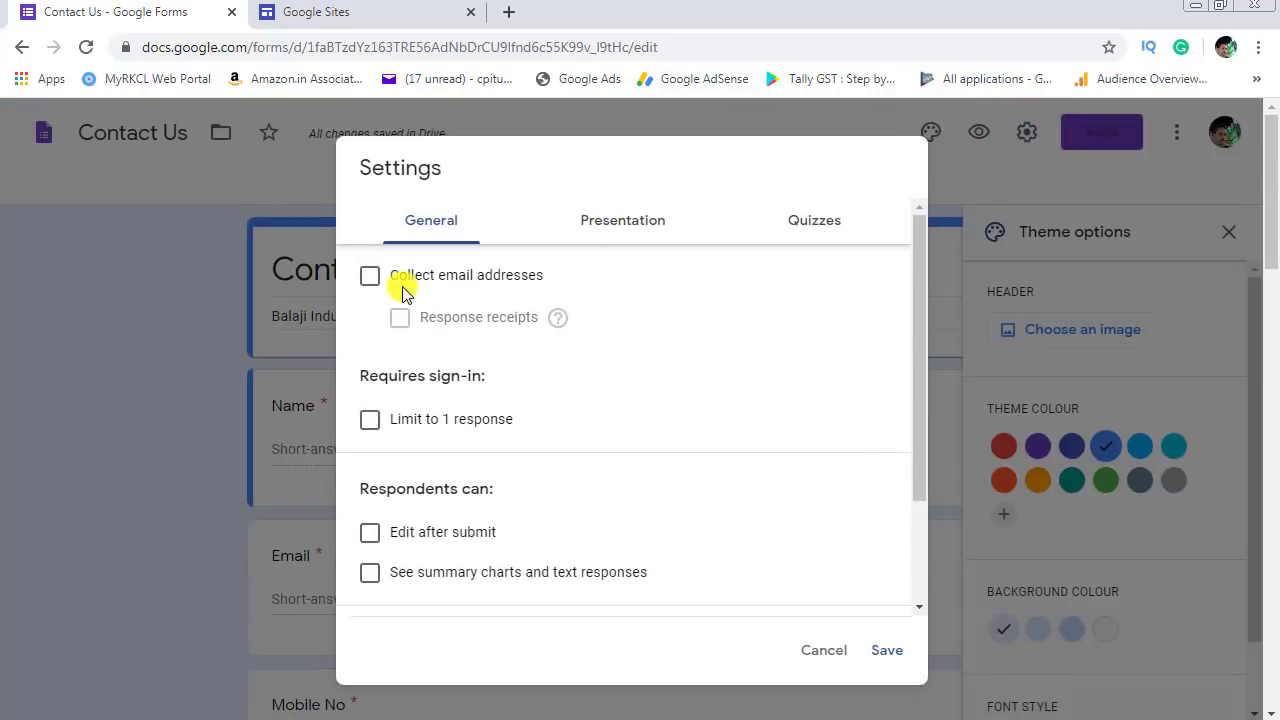
pyautogui.click(401, 288)
pyautogui.click(620, 229)
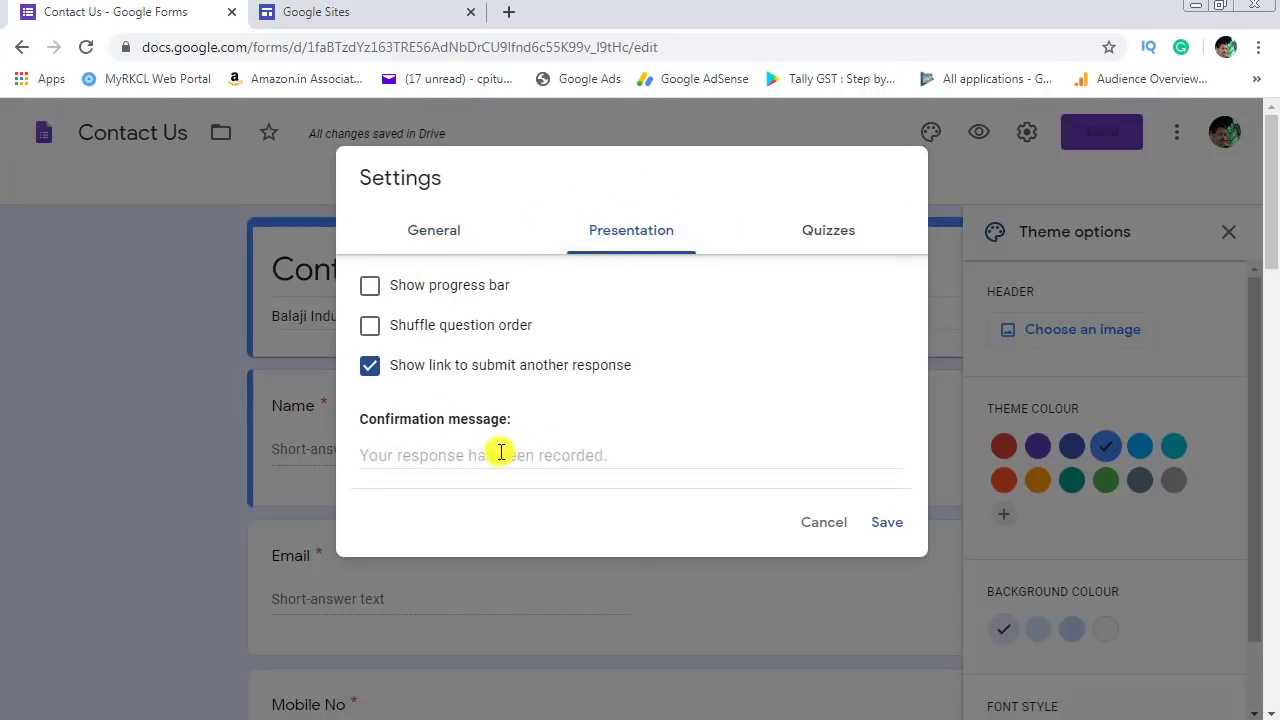
pyautogui.click(455, 458)
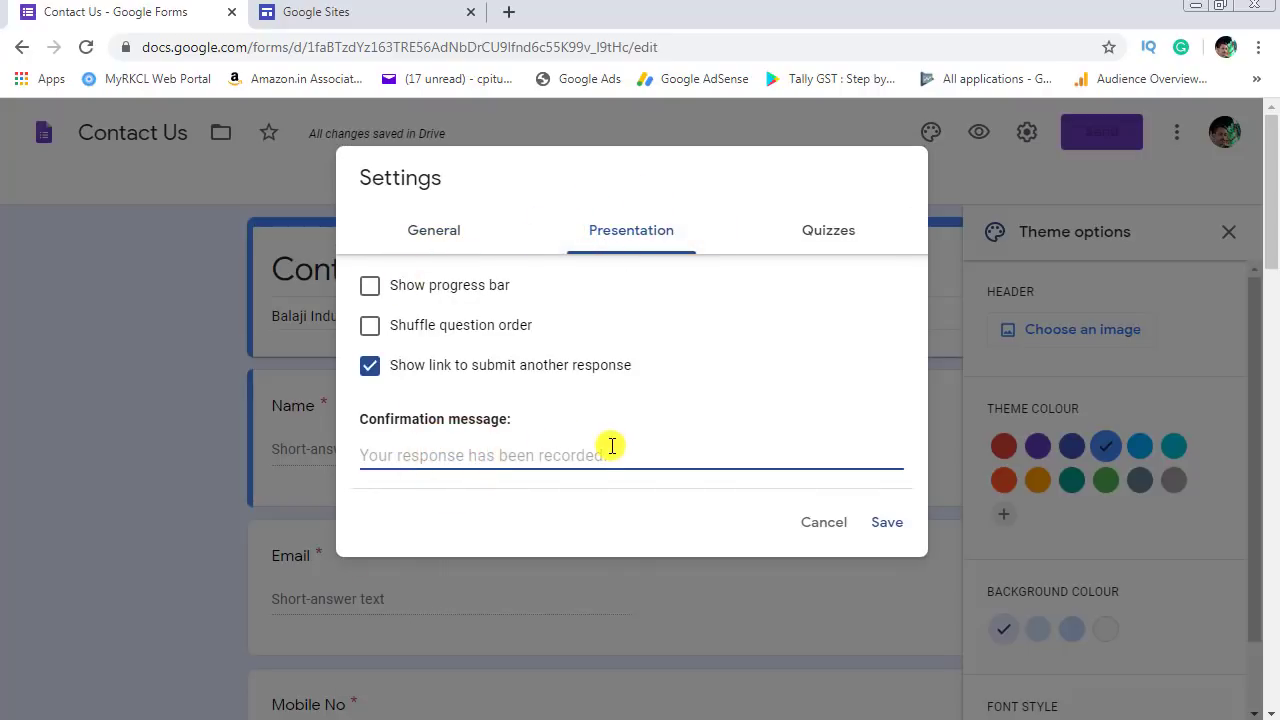
pyautogui.write('Thanks for contact us, we will contact you soon')
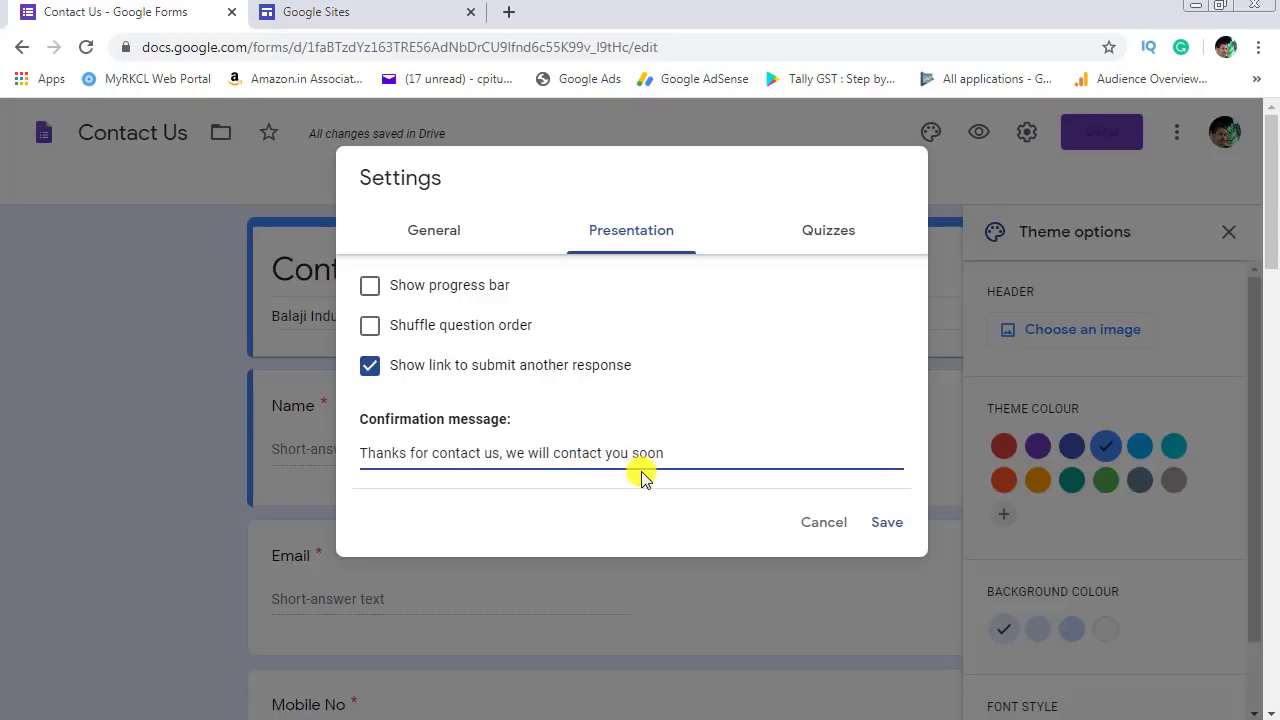
pyautogui.click(886, 525)
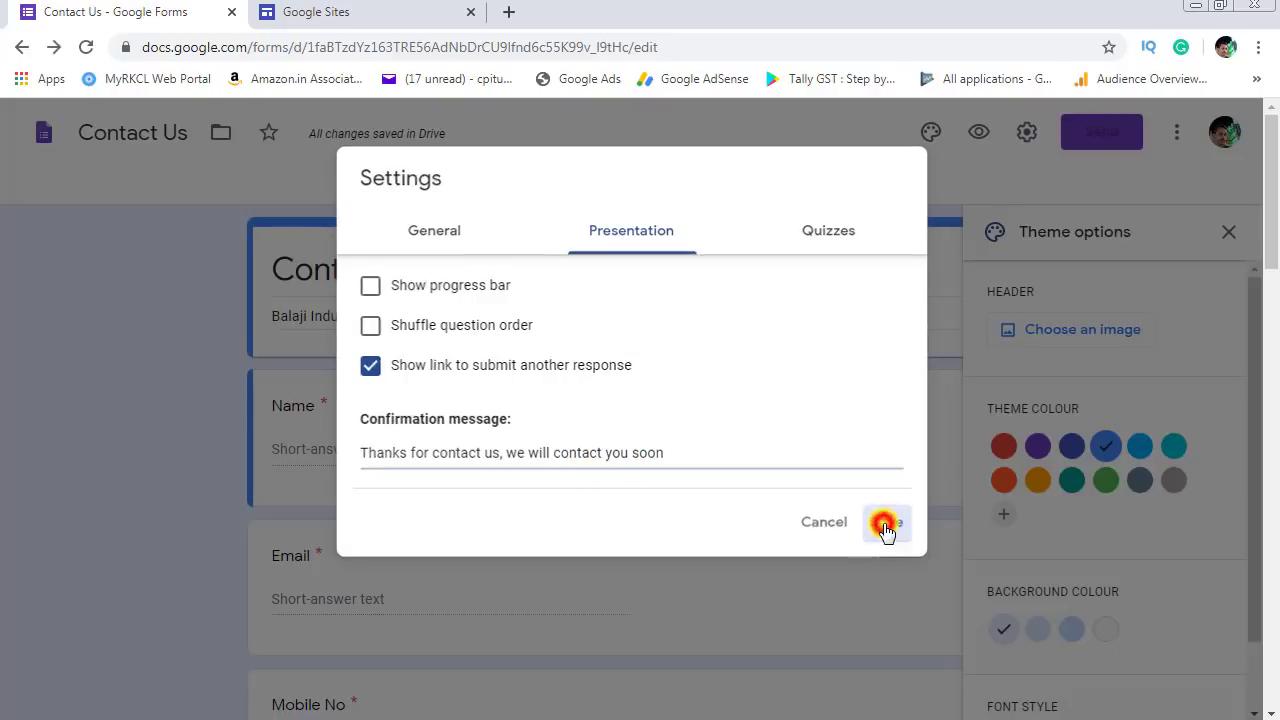
pyautogui.click(1230, 236)
# Step: Turn on email notifications for new responses to the form
pyautogui.click(676, 185)
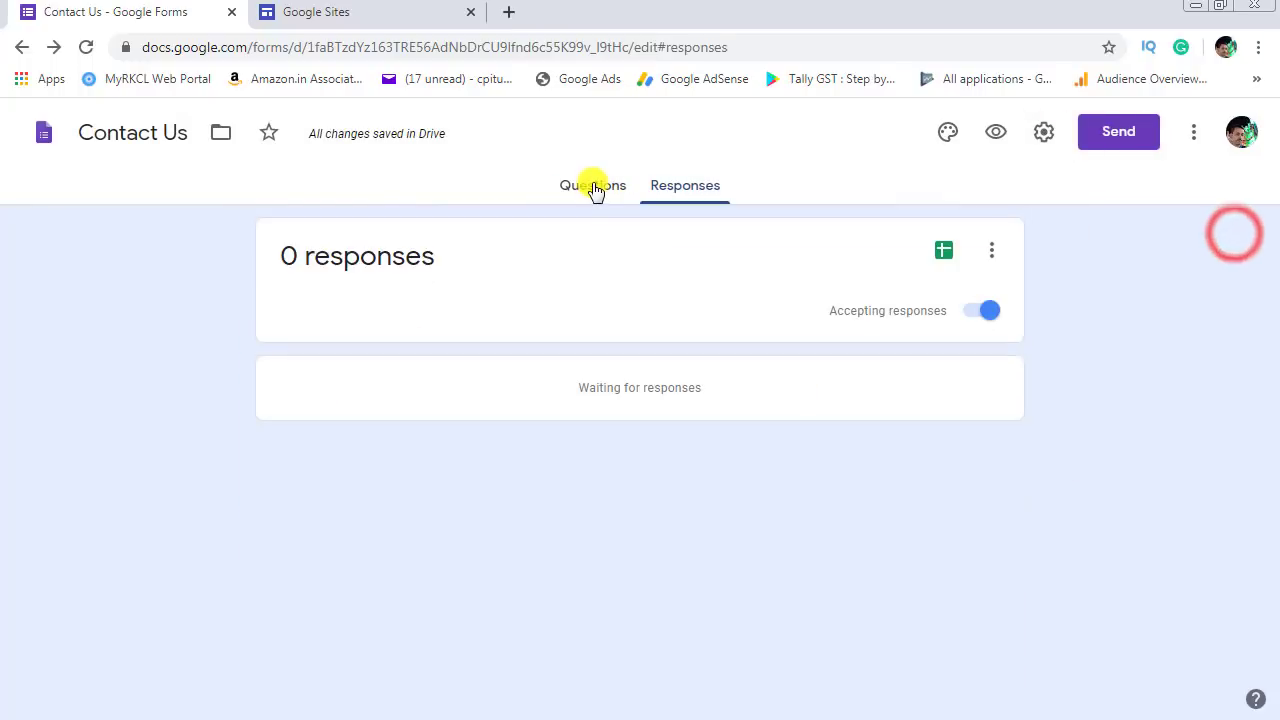
pyautogui.click(592, 186)
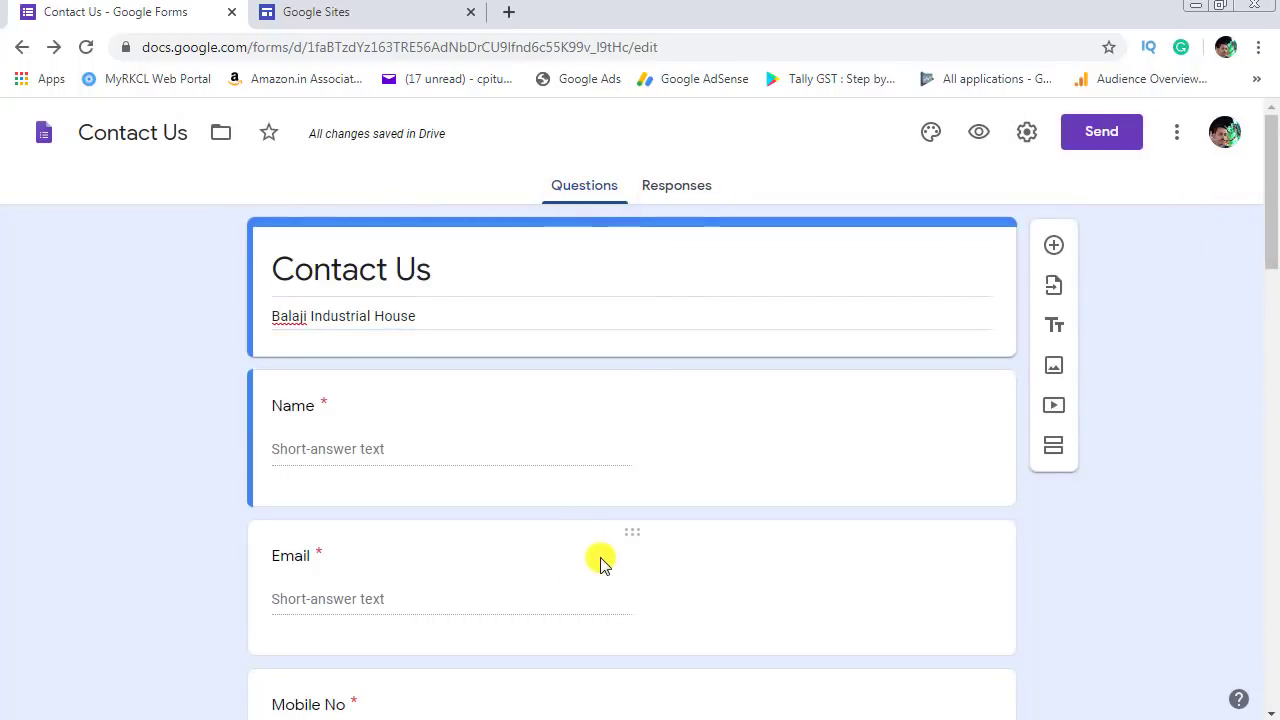
pyautogui.click(688, 190)
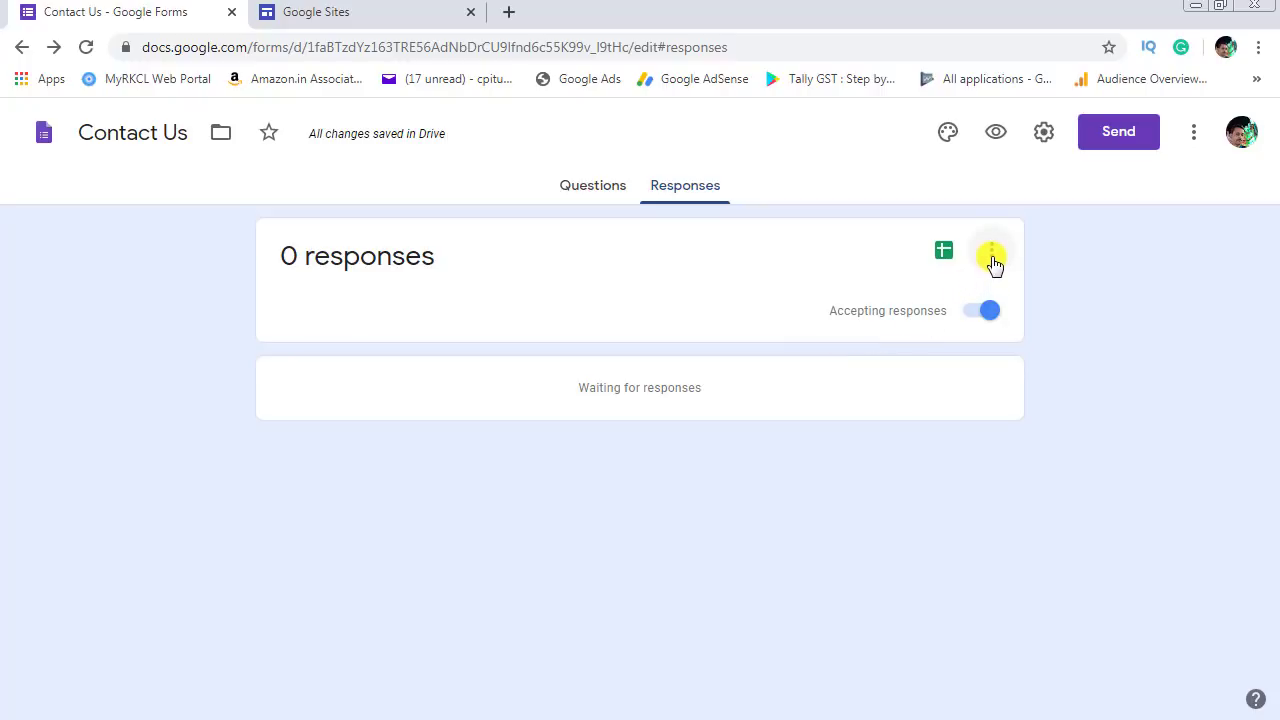
pyautogui.click(992, 258)
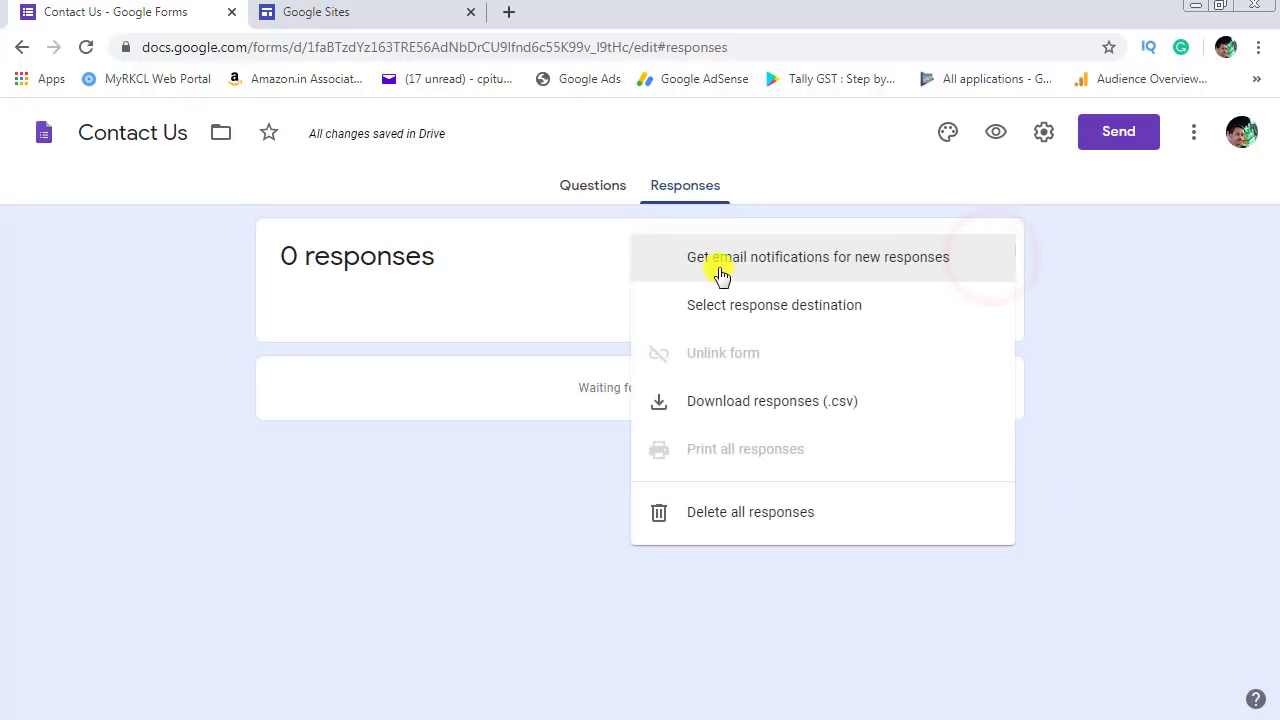
pyautogui.click(822, 268)
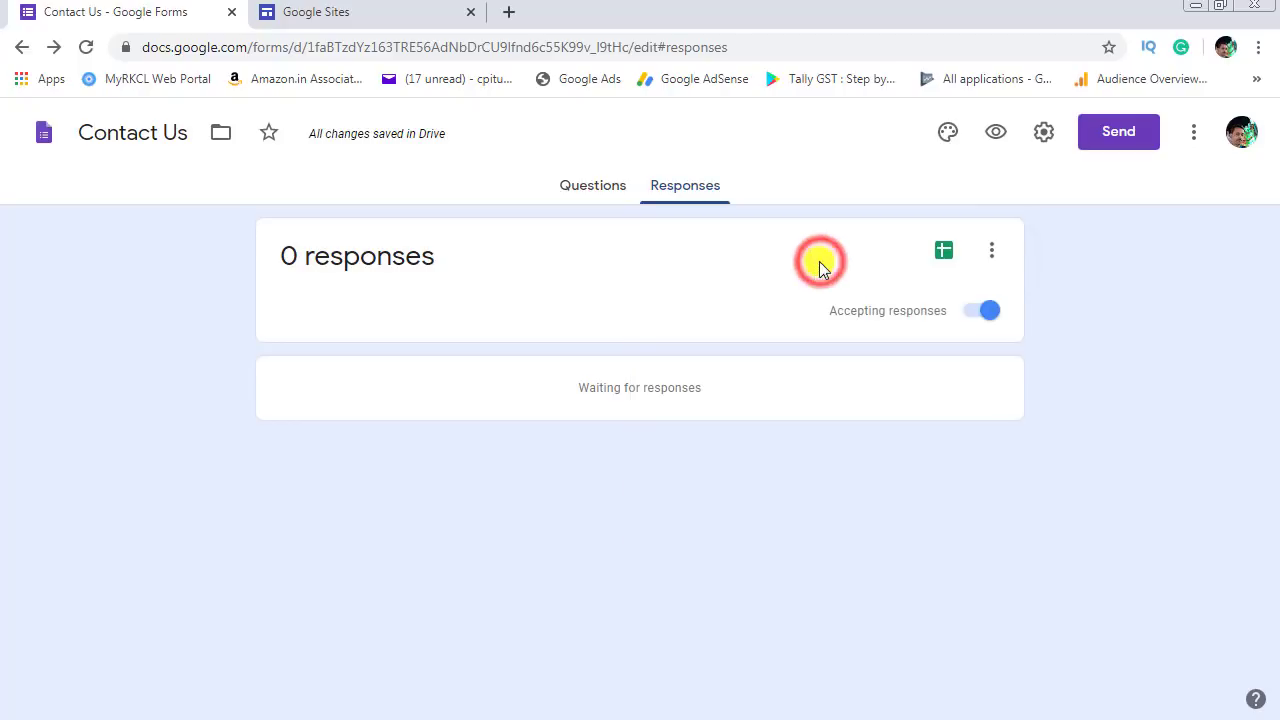
# Step: Create a new spreadsheet named "Contact Us (Responses)" as the form's response destination, and close it
pyautogui.click(943, 260)
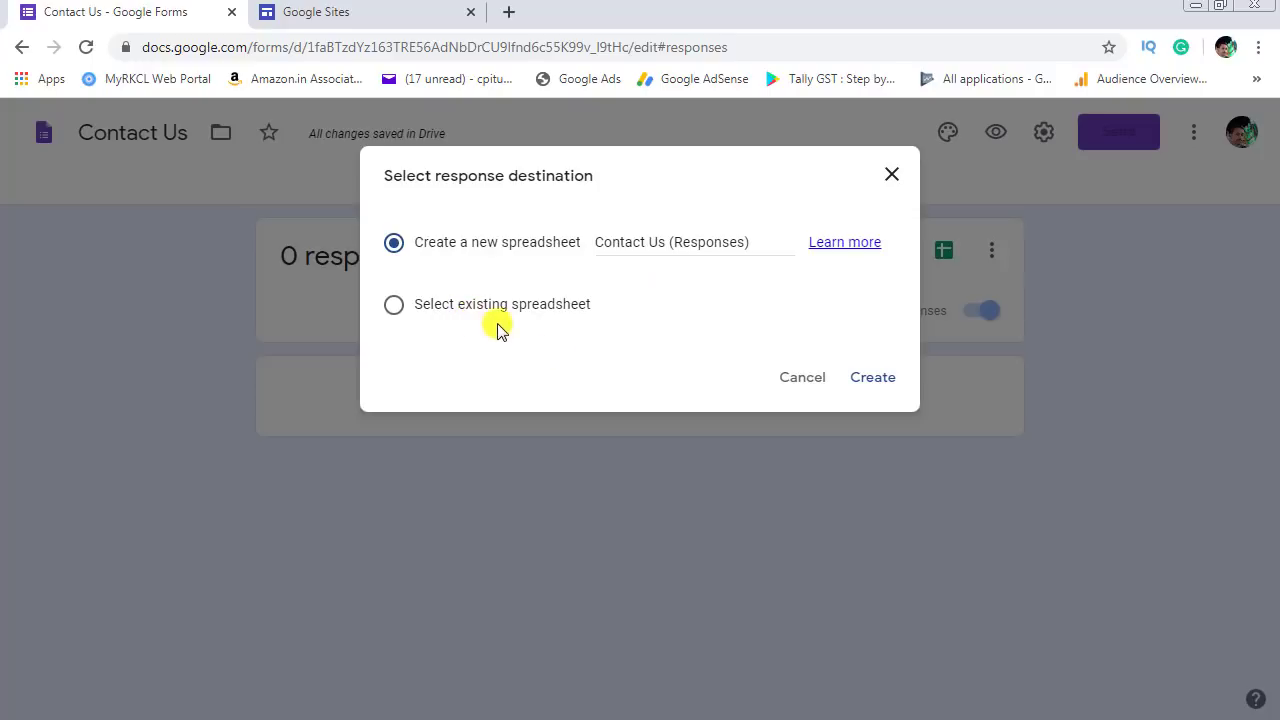
pyautogui.click(874, 378)
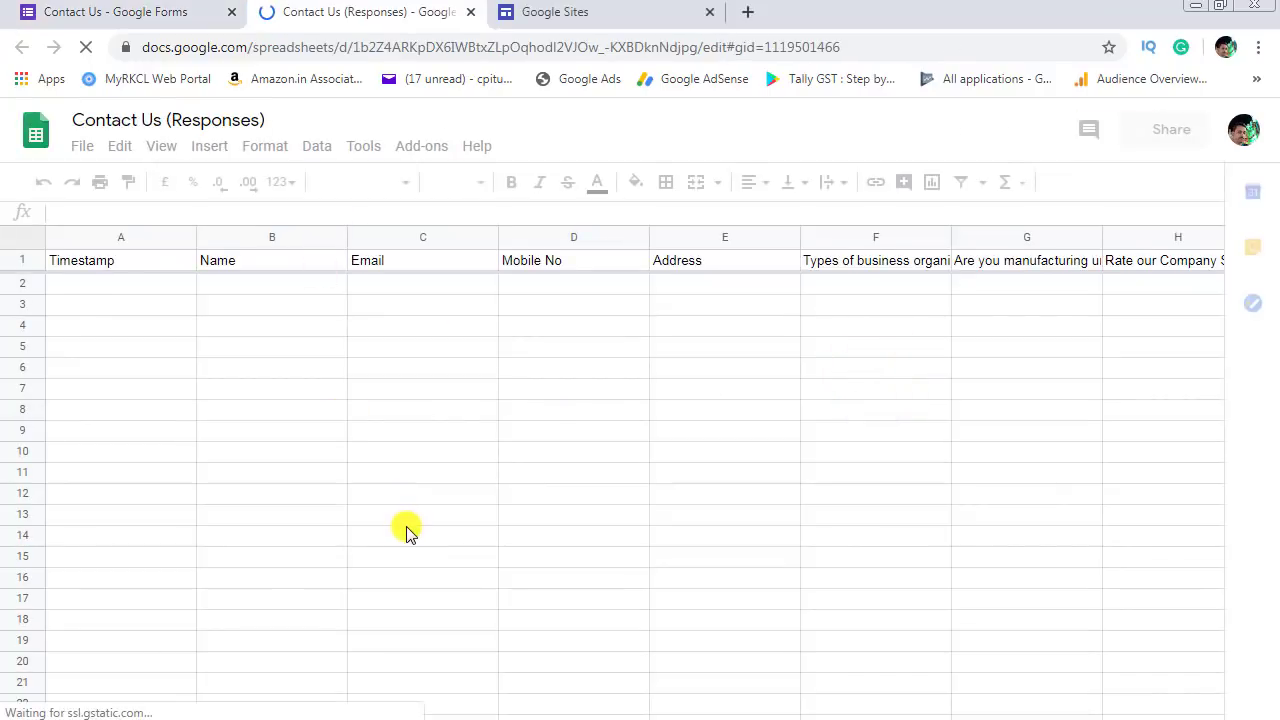
pyautogui.click(471, 12)
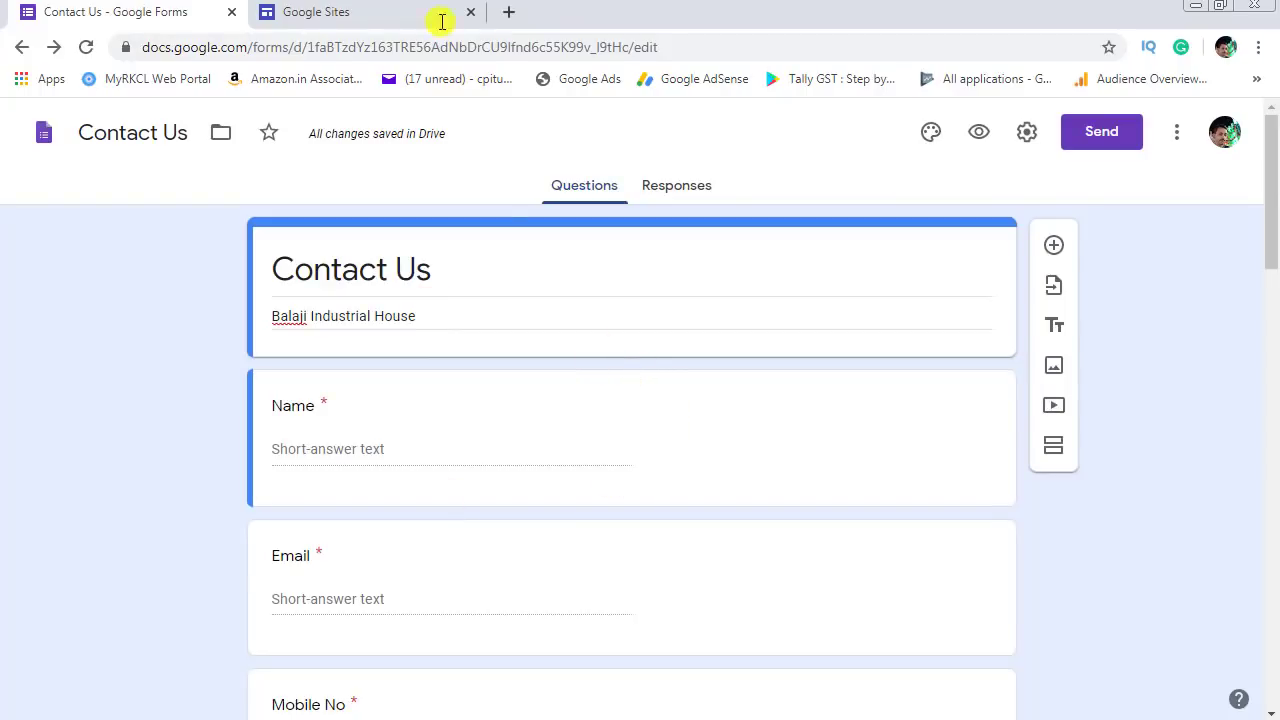
# Step: Switch to Google Sites and open the recent site "Balaji Industrial House" for editing
pyautogui.click(400, 11)
pyautogui.scroll(-1, 420, 487)
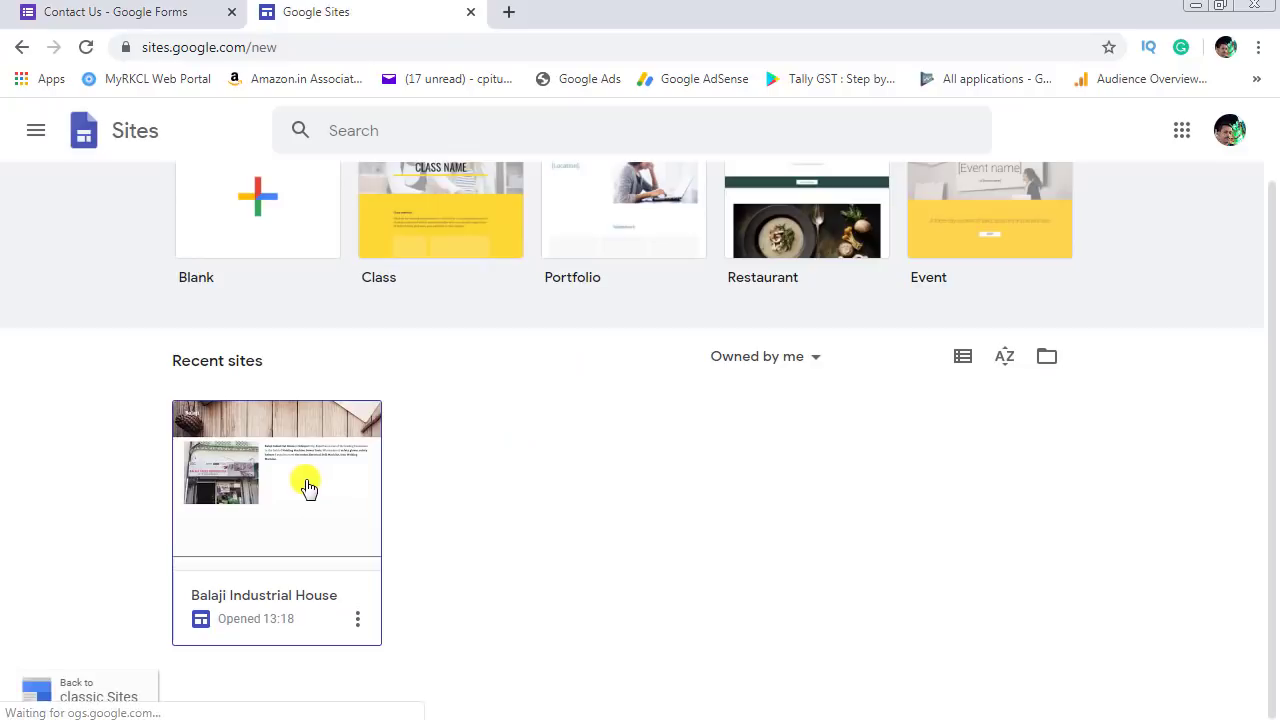
pyautogui.click(307, 486)
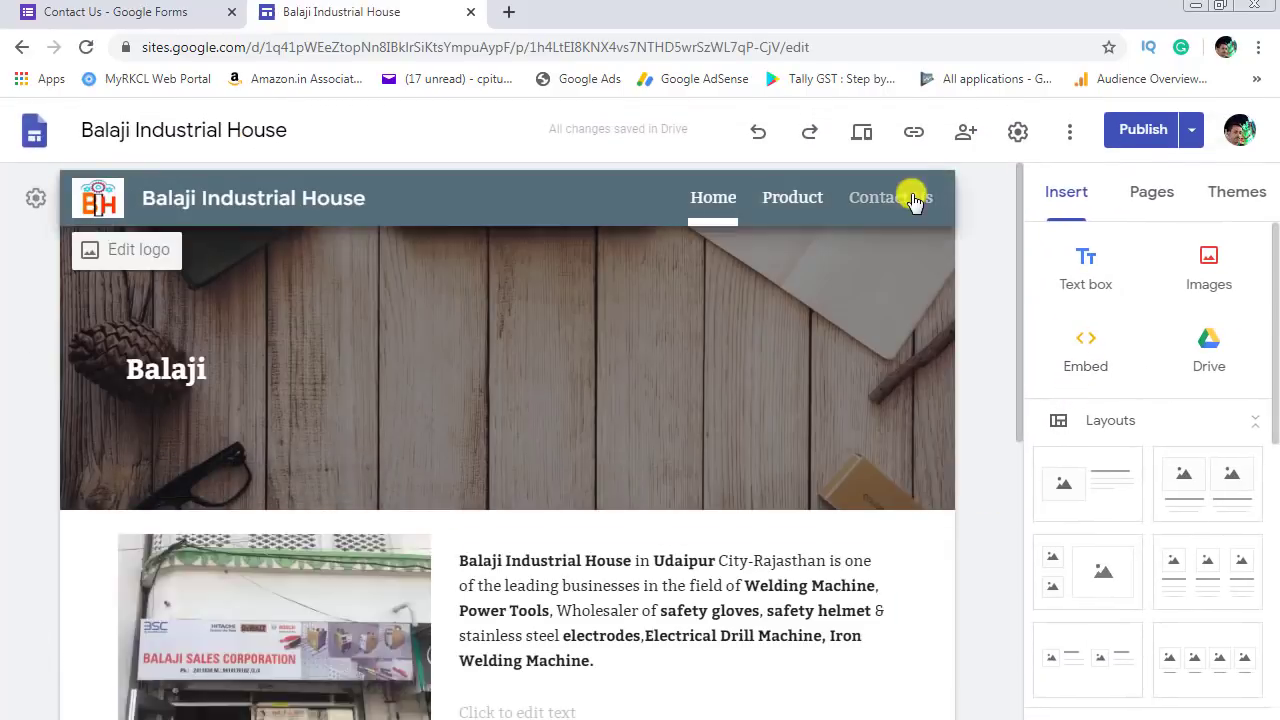
# Step: Delete the embedded "Leave a Message" form from the site's Contact Us page
pyautogui.click(912, 196)
pyautogui.scroll(-5, 723, 534)
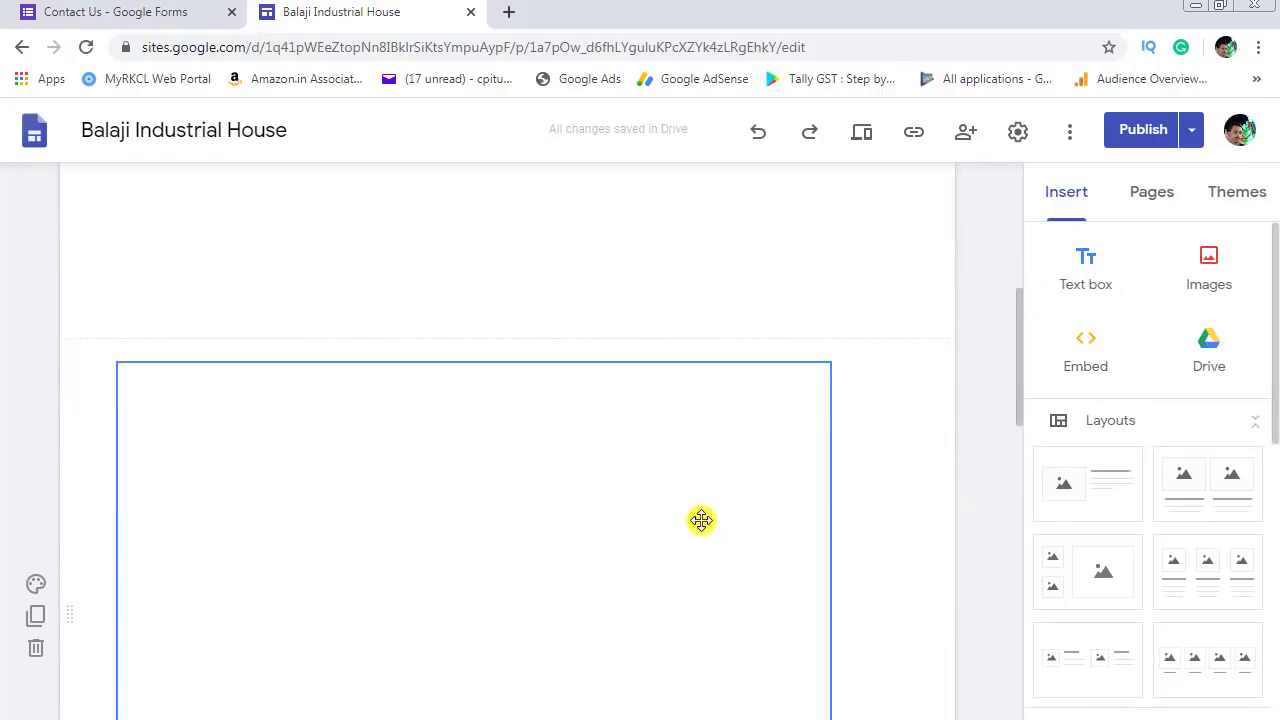
pyautogui.click(461, 410)
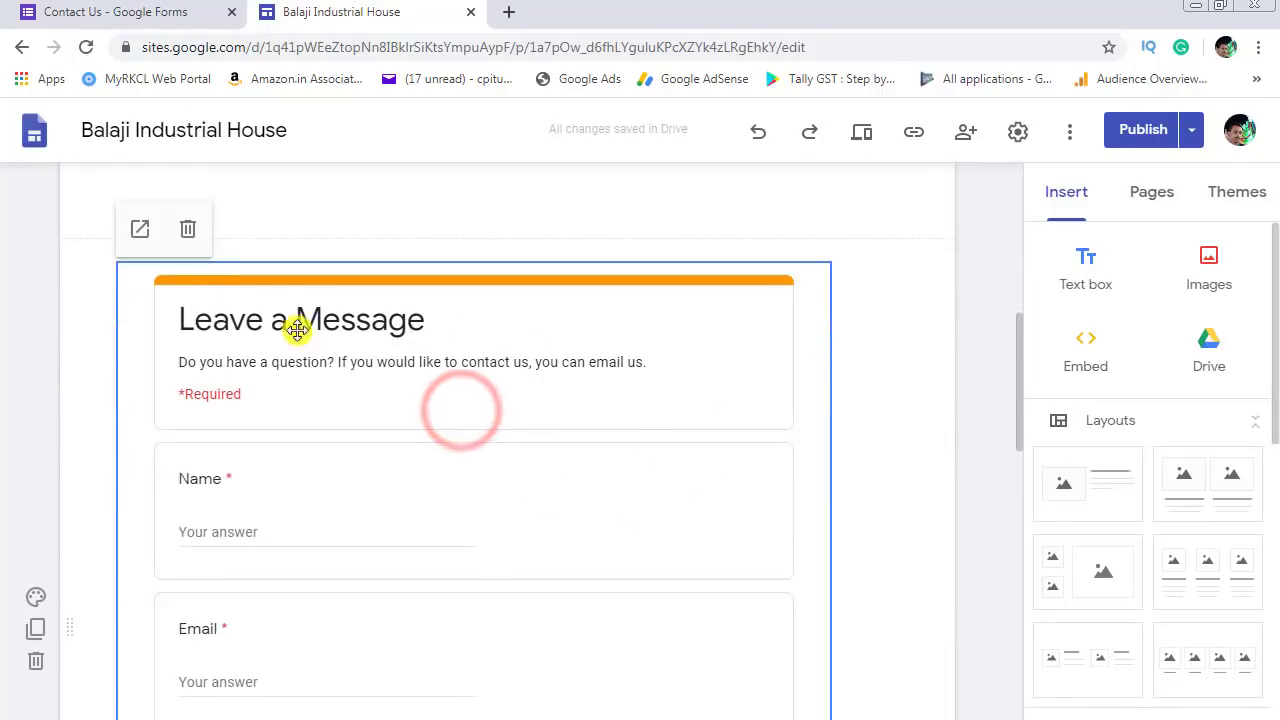
pyautogui.click(186, 230)
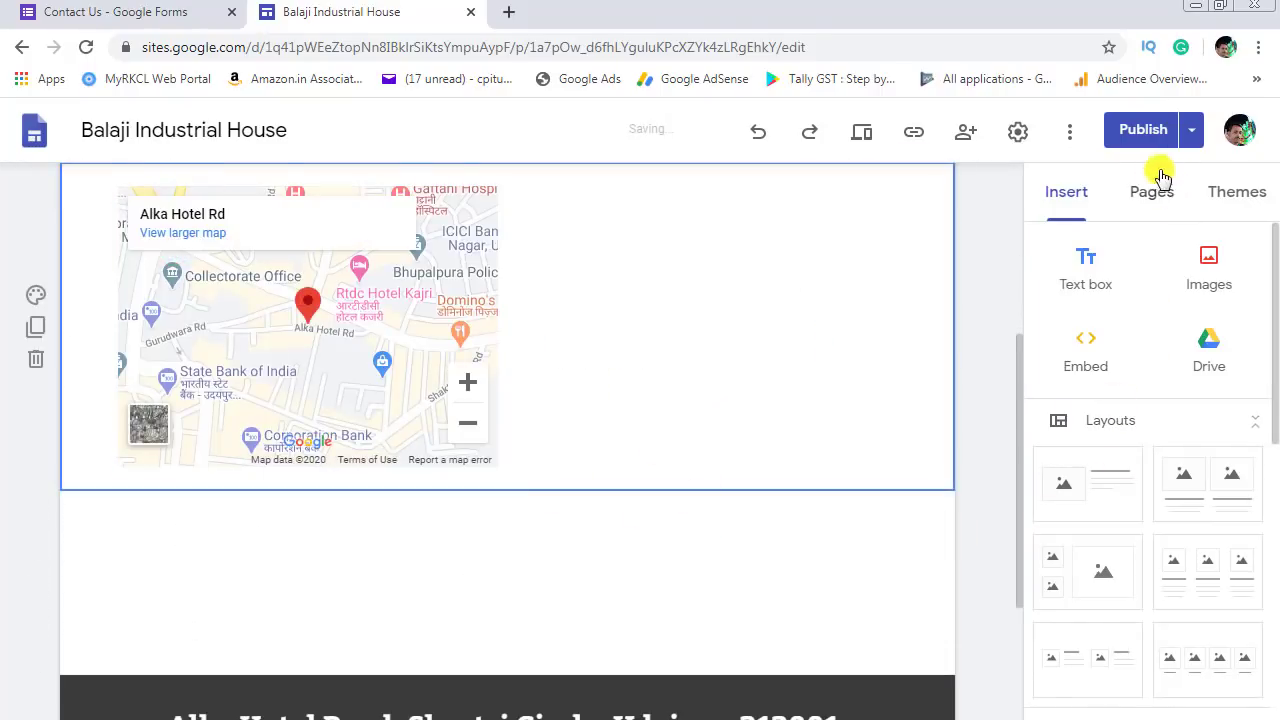
# Step: Insert today's blue-themed "Contact Us" Google Form into the site's Contact Us page
pyautogui.scroll(-8, 1089, 491)
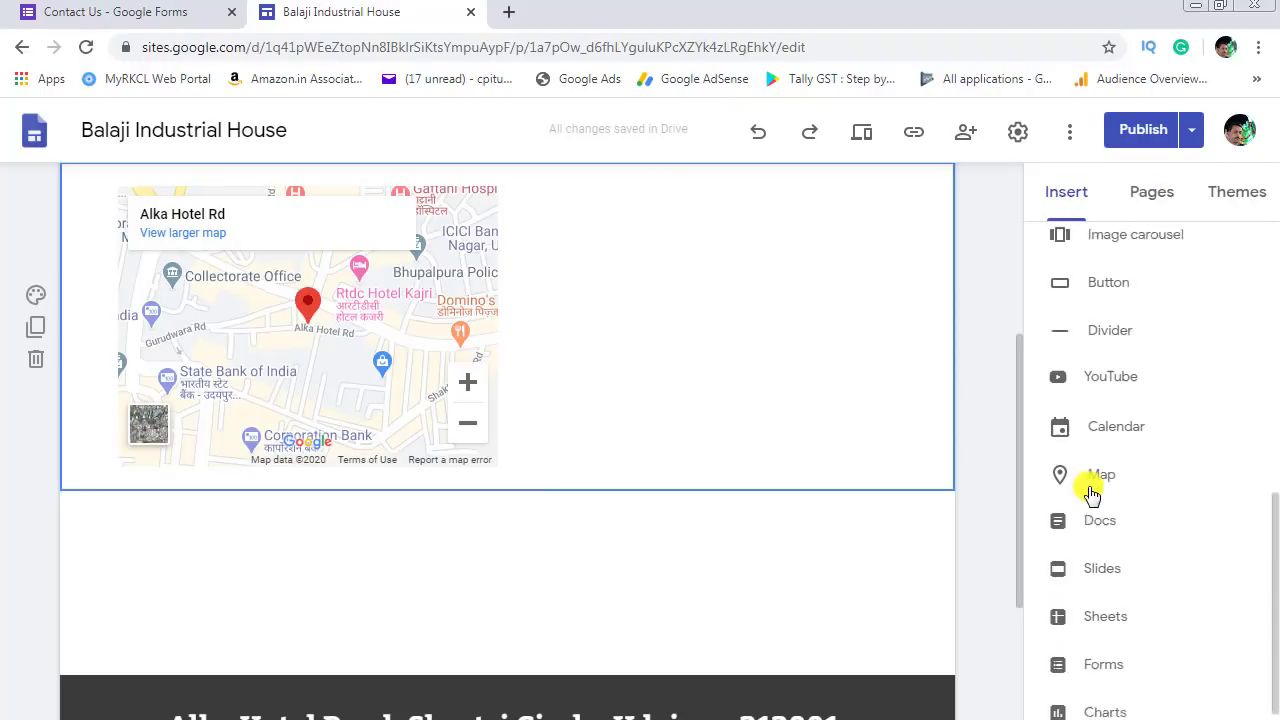
pyautogui.click(1094, 649)
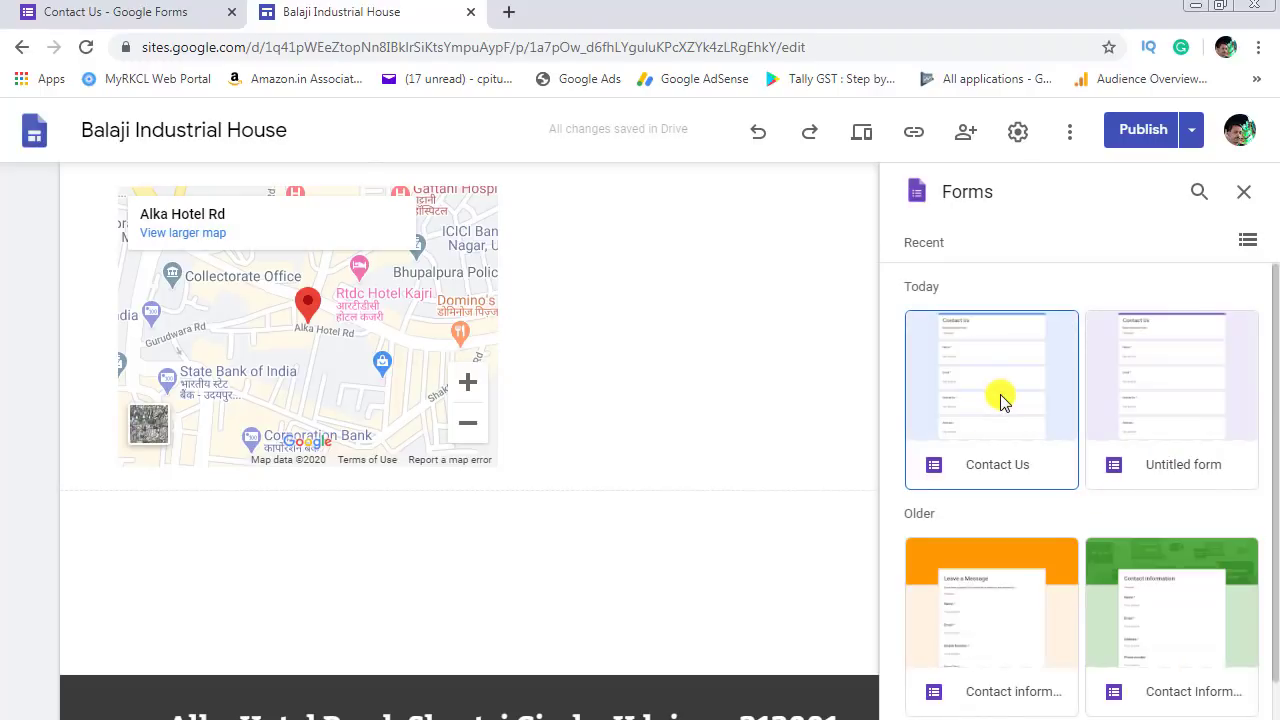
pyautogui.click(1003, 399)
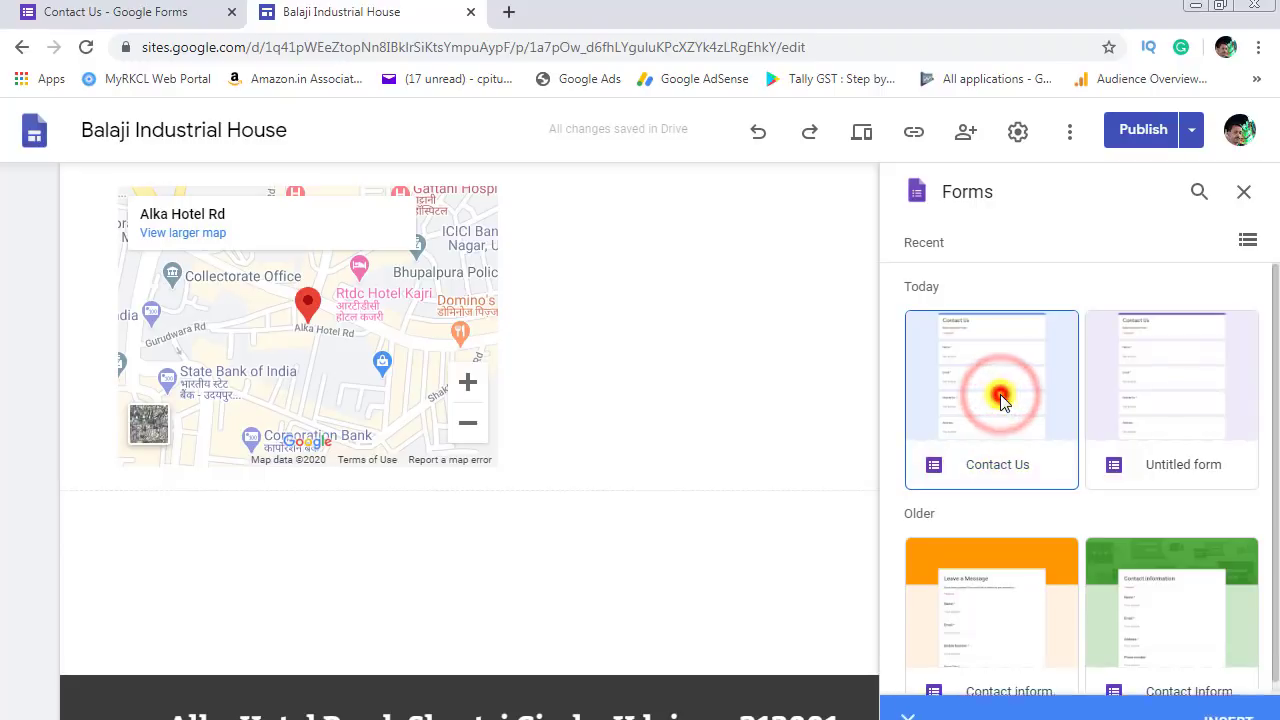
pyautogui.click(999, 402)
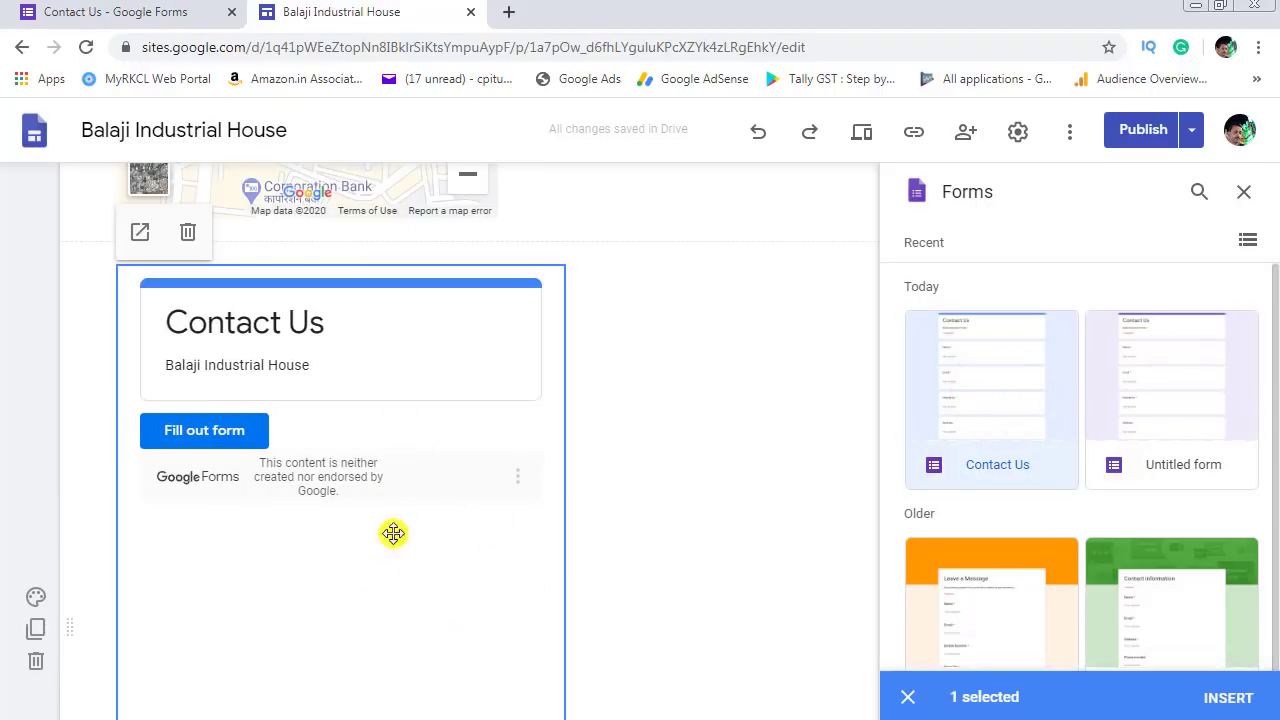
# Step: Check the inserted form and preview the site's Contact Us page
pyautogui.scroll(-1, 366, 596)
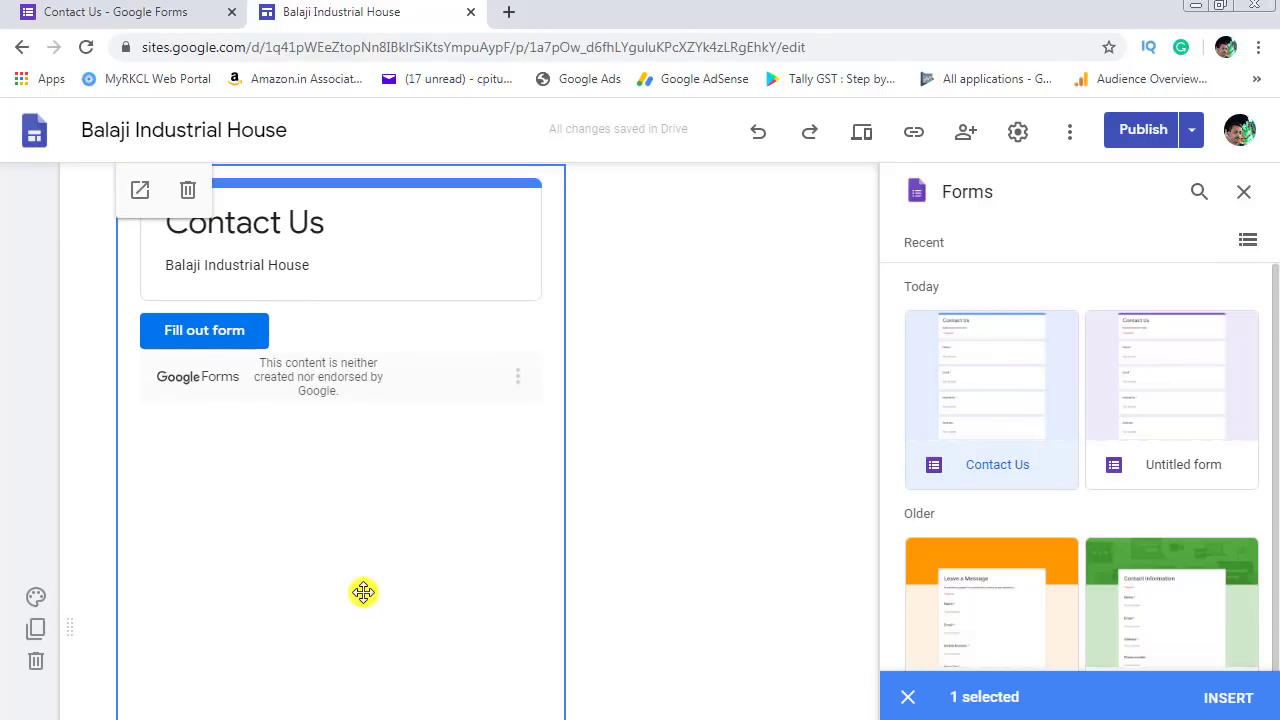
pyautogui.scroll(5, 363, 591)
pyautogui.click(860, 133)
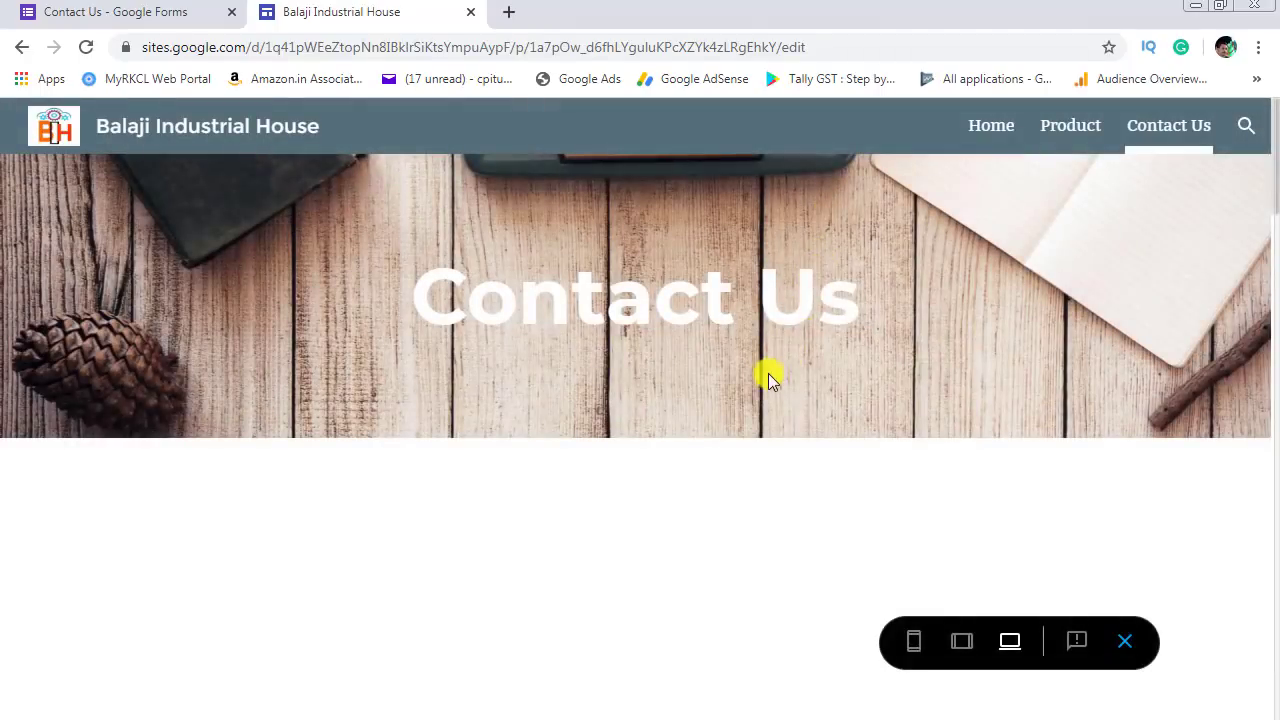
# Step: Open the embedded "Contact Us" form from the site preview and look over its fields
pyautogui.scroll(-10, 766, 373)
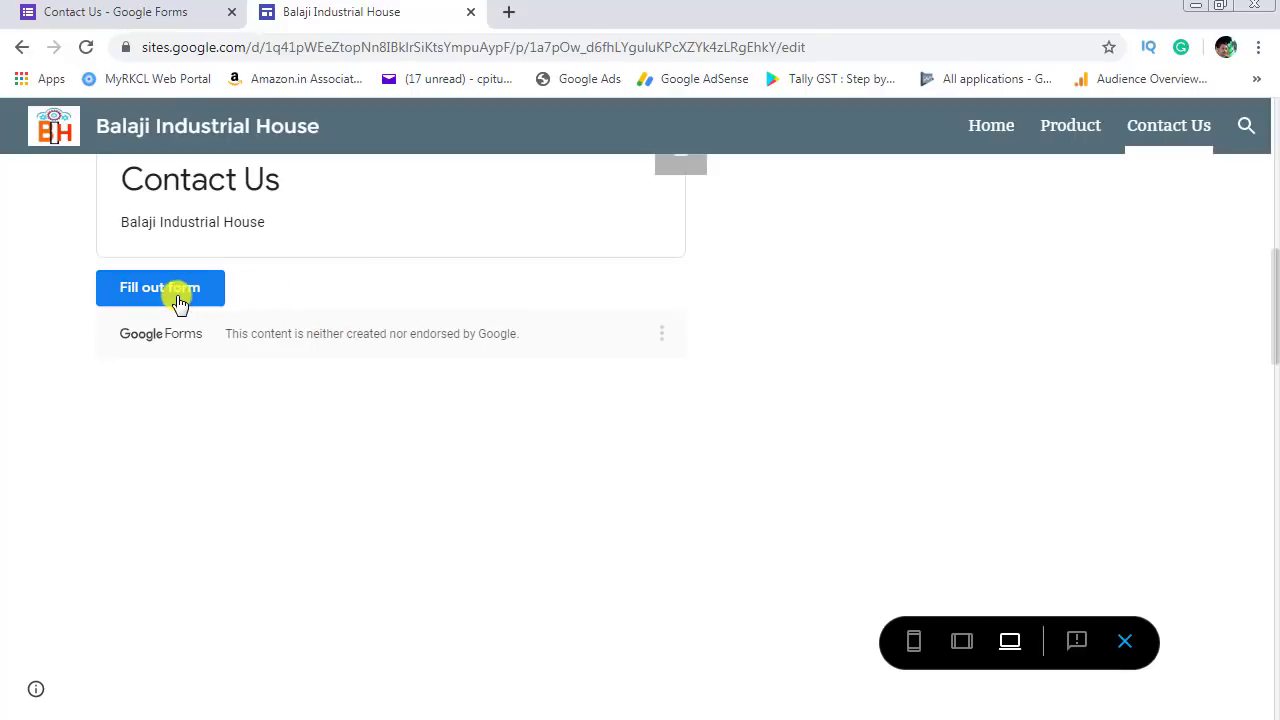
pyautogui.click(190, 290)
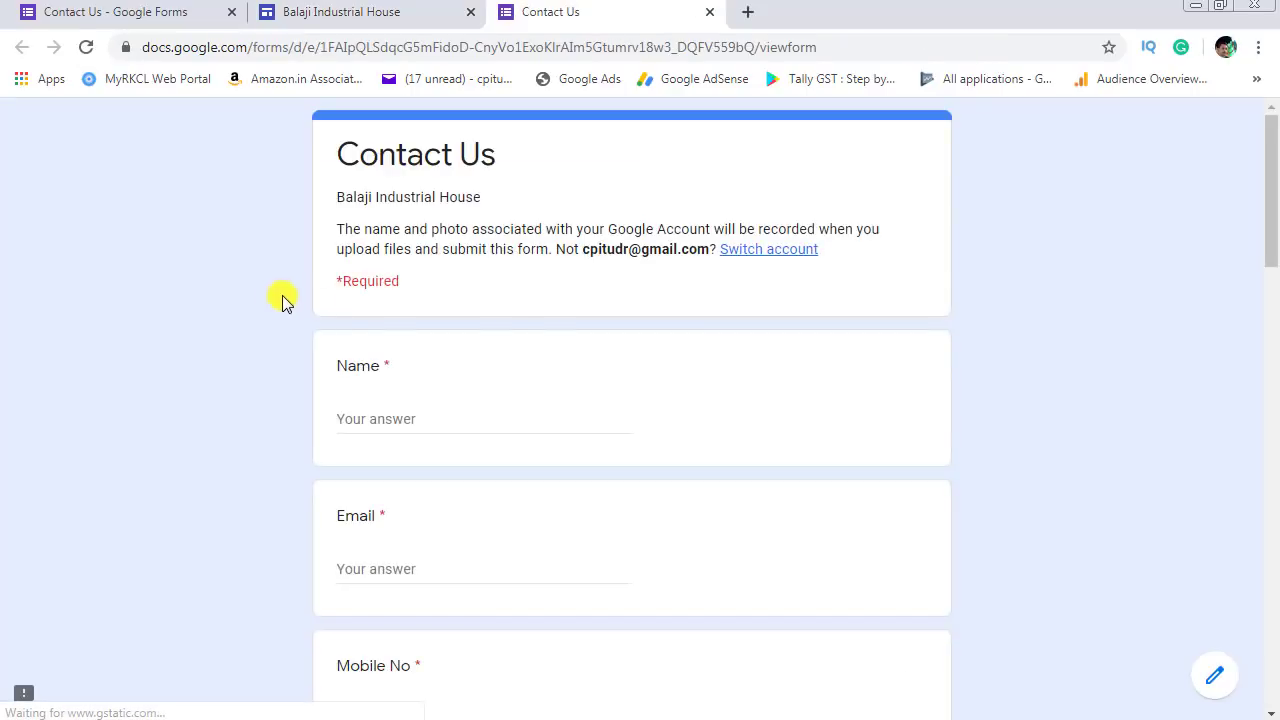
pyautogui.scroll(-2, 500, 310)
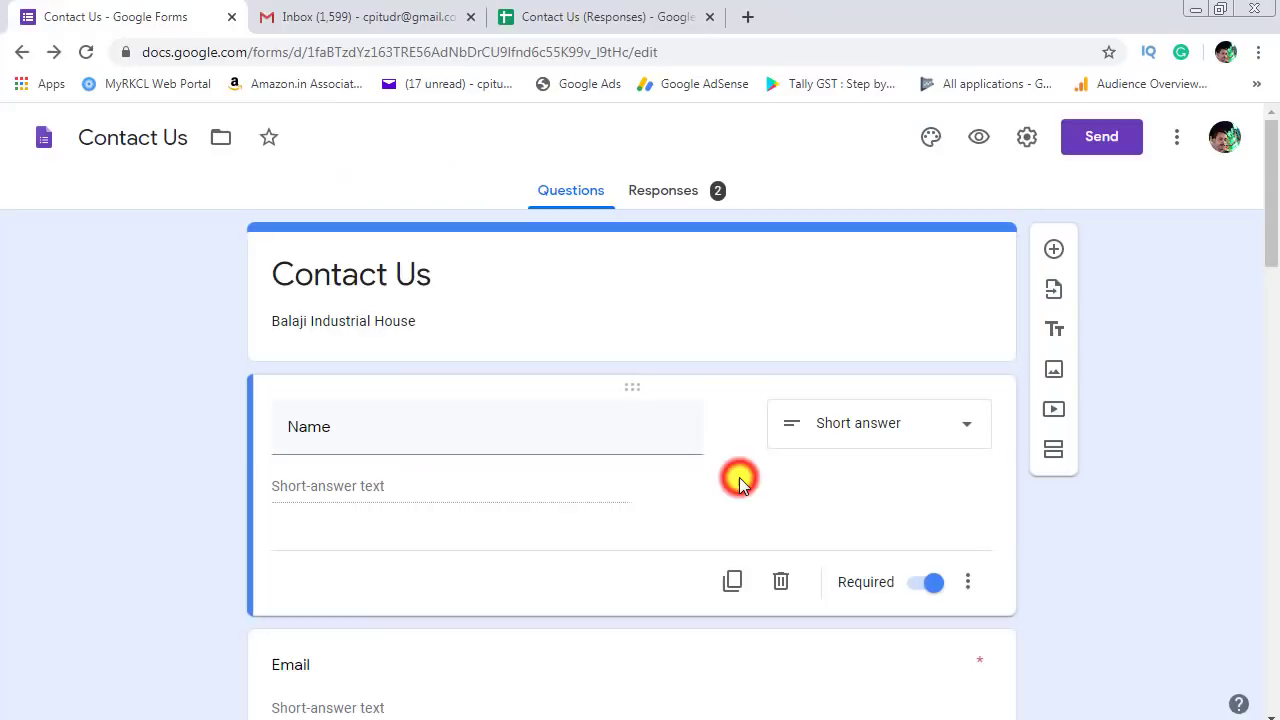
# Step: Review the "Contact Us" form's questions in the Google Forms editor and check the Gmail inbox for response notifications
pyautogui.click(739, 477)
pyautogui.scroll(-2, 739, 477)
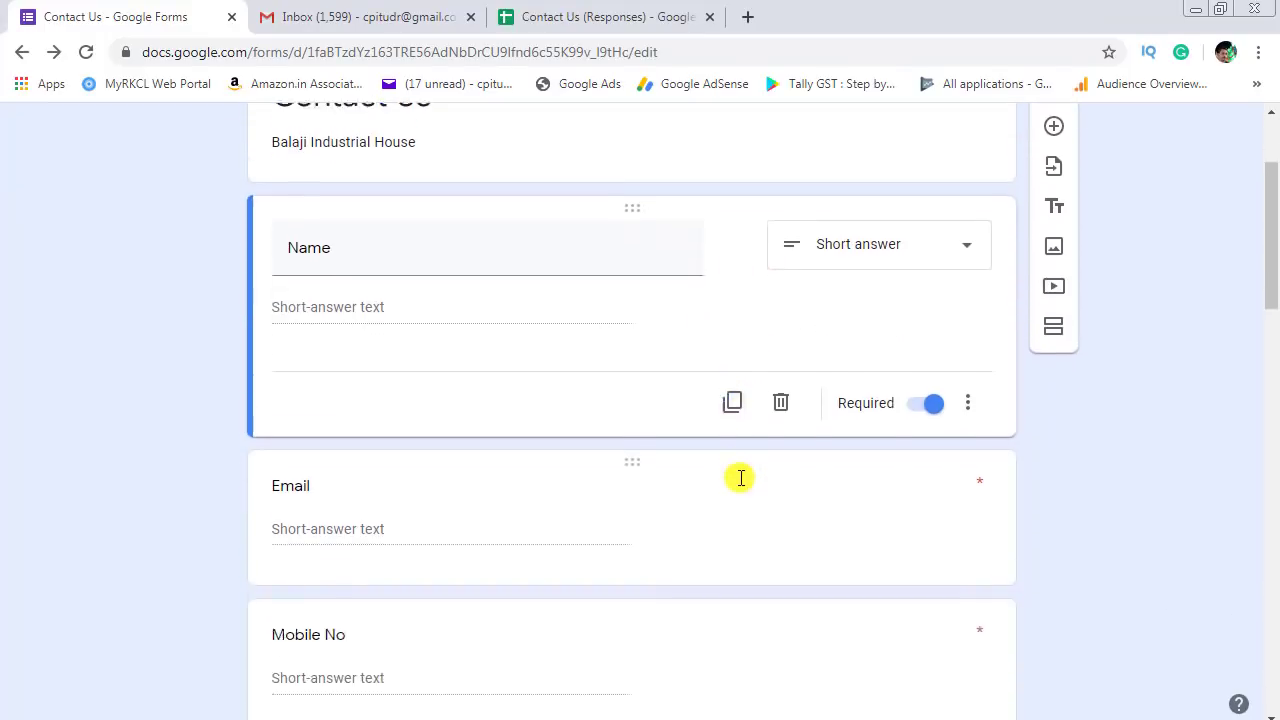
pyautogui.scroll(-5, 741, 478)
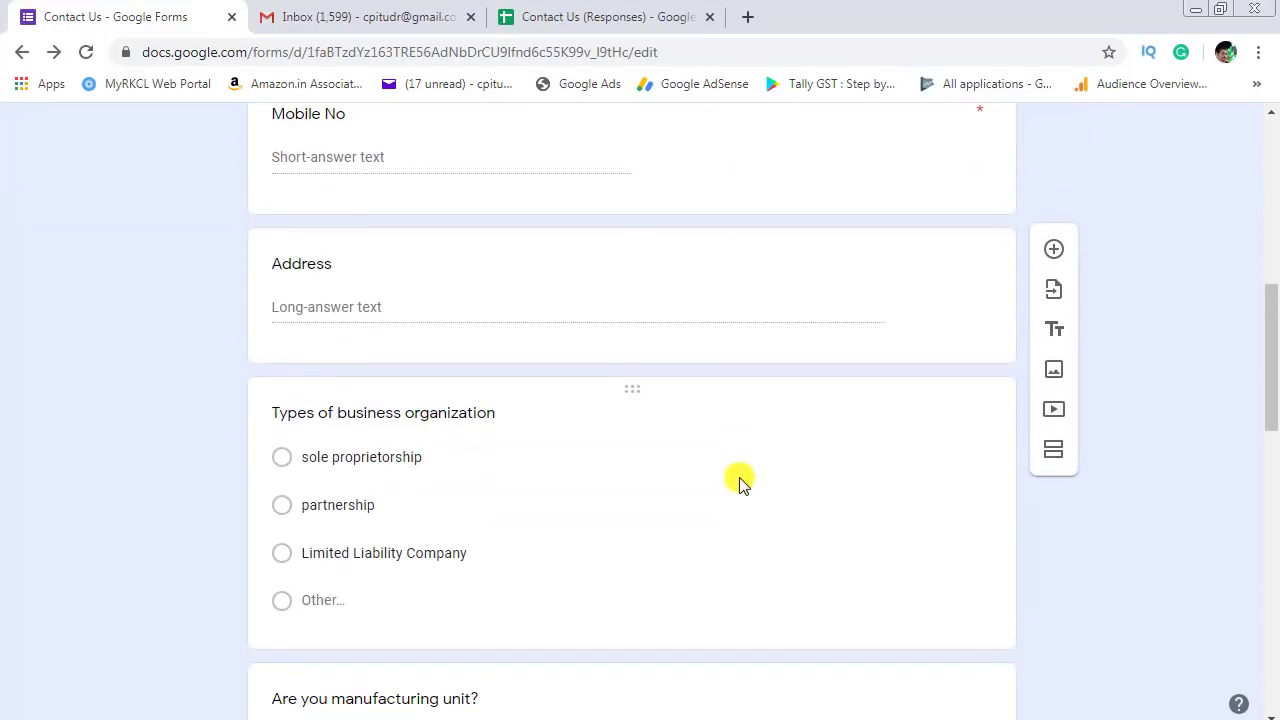
pyautogui.scroll(1, 739, 477)
pyautogui.click(415, 17)
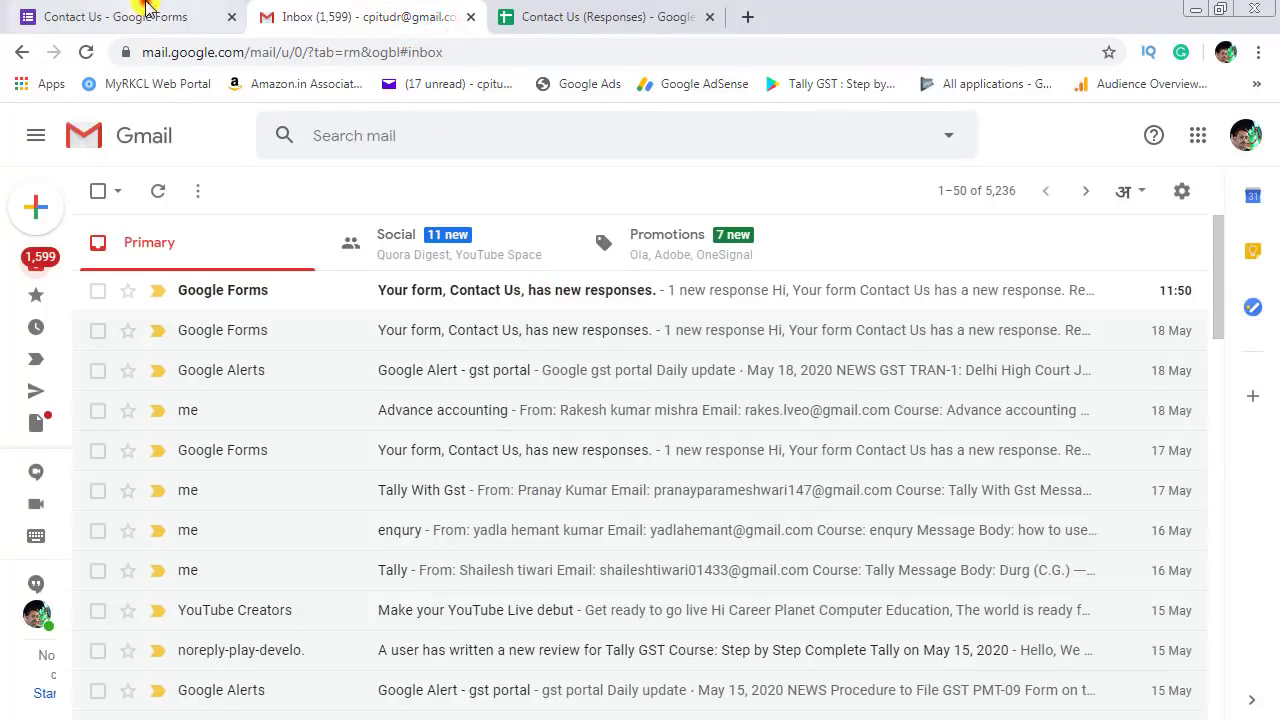
pyautogui.click(66, 14)
pyautogui.scroll(6, 528, 366)
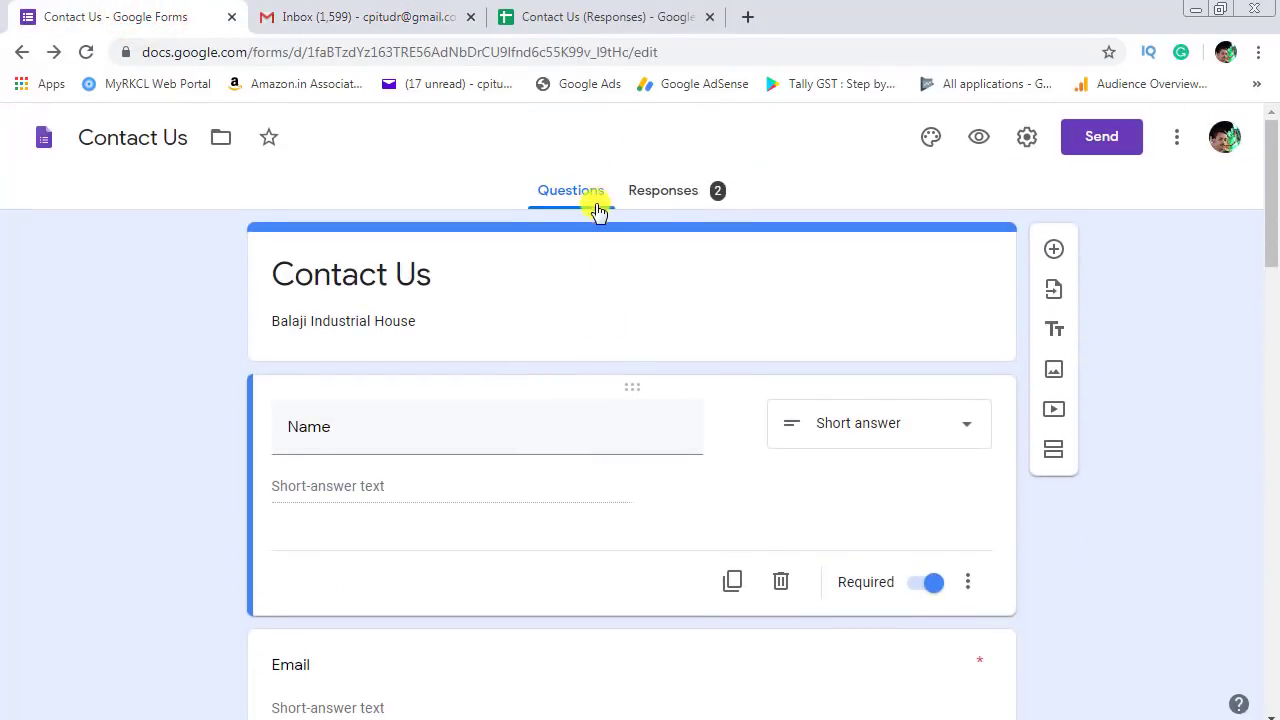
# Step: Review the summary of the "Contact Us" form's responses, including the charts for each question
pyautogui.click(674, 200)
pyautogui.scroll(-1, 663, 290)
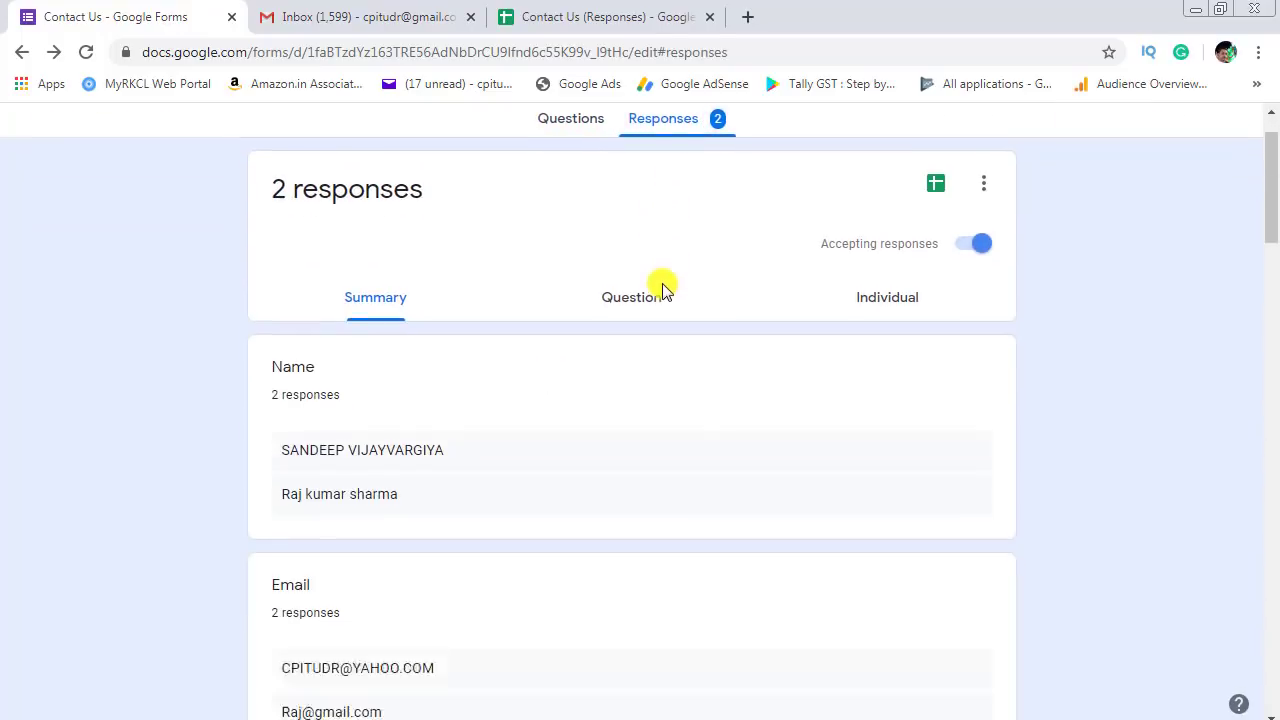
pyautogui.scroll(-10, 663, 290)
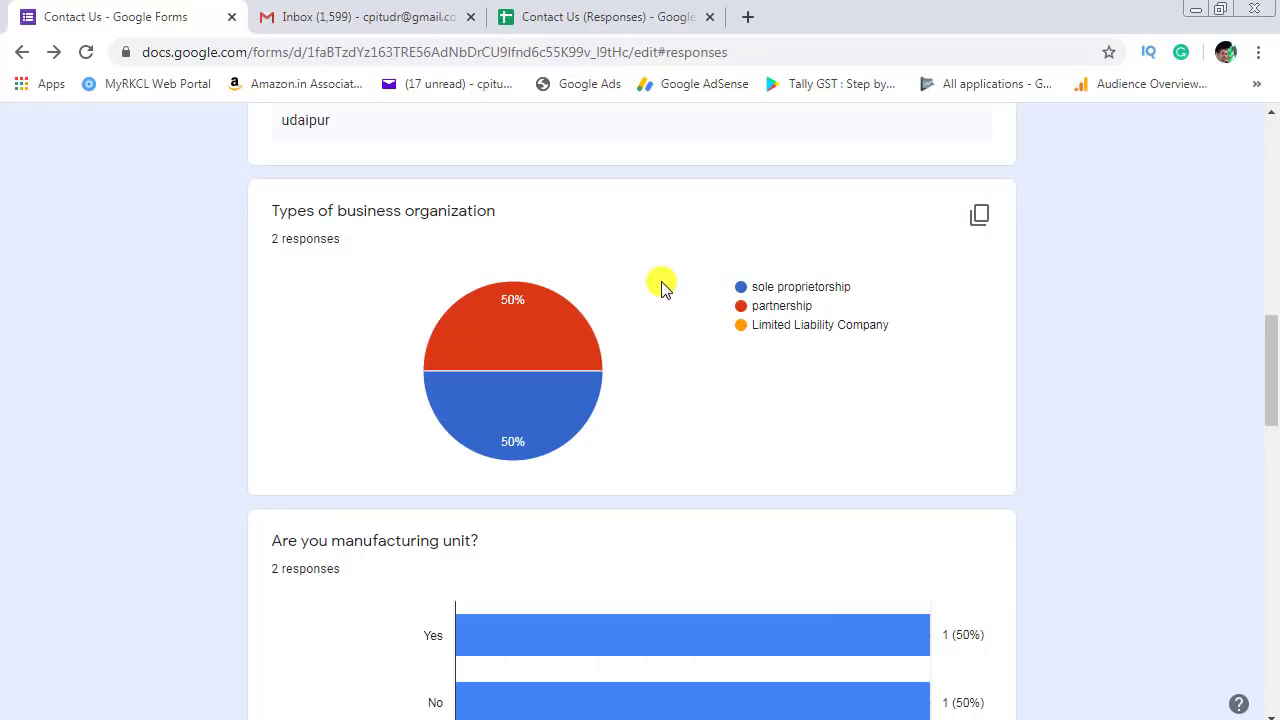
pyautogui.scroll(-9, 660, 287)
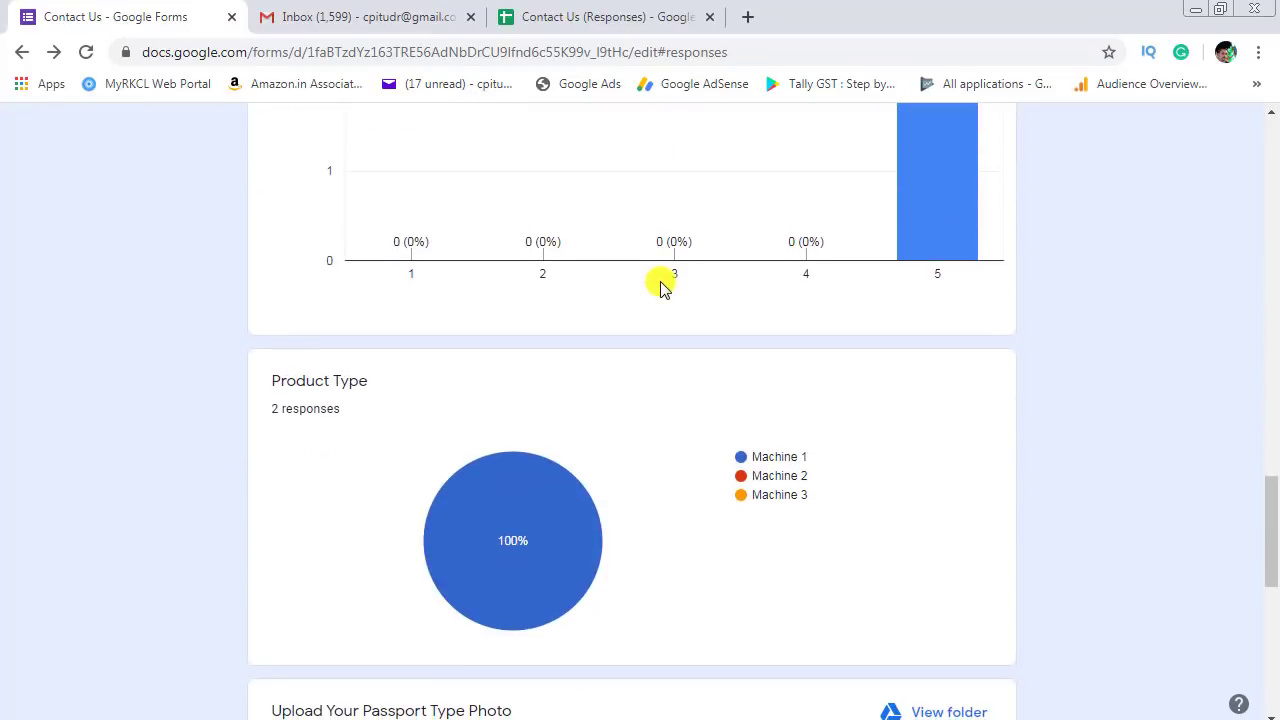
pyautogui.scroll(18, 660, 287)
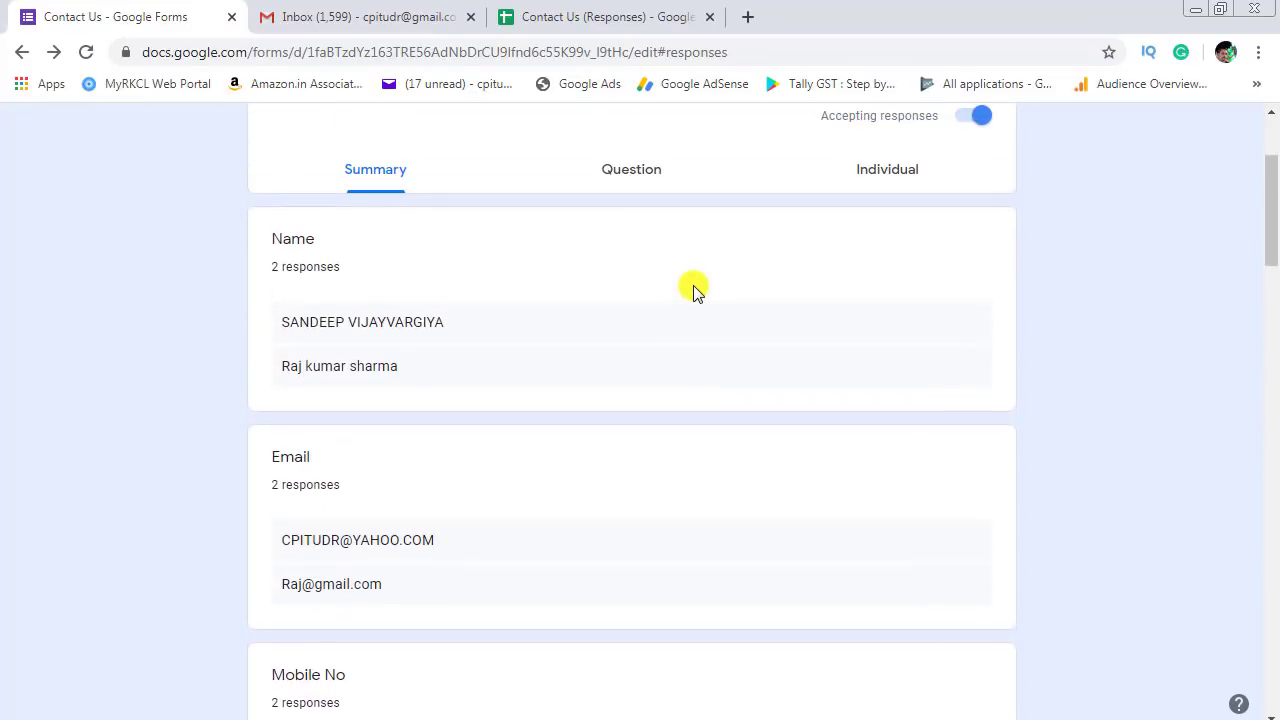
pyautogui.scroll(3, 693, 285)
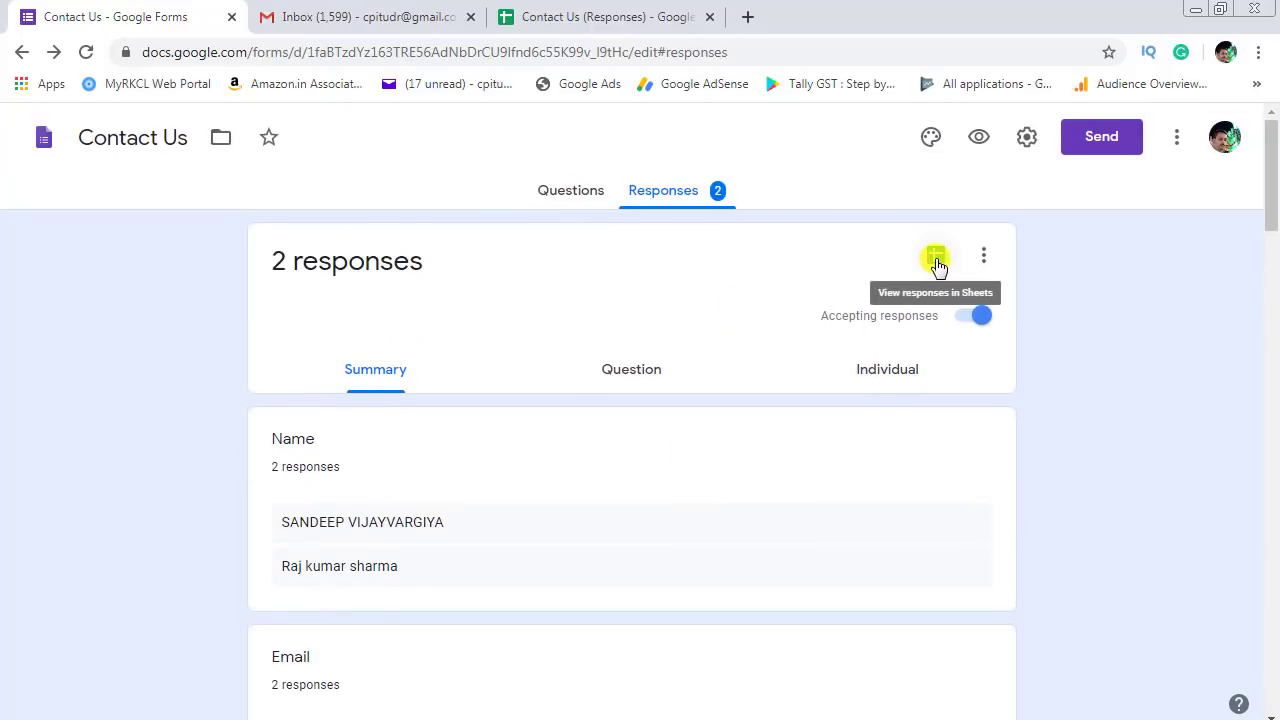
# Step: View the form's responses in the linked Google Sheets spreadsheet and open its download options
pyautogui.click(936, 262)
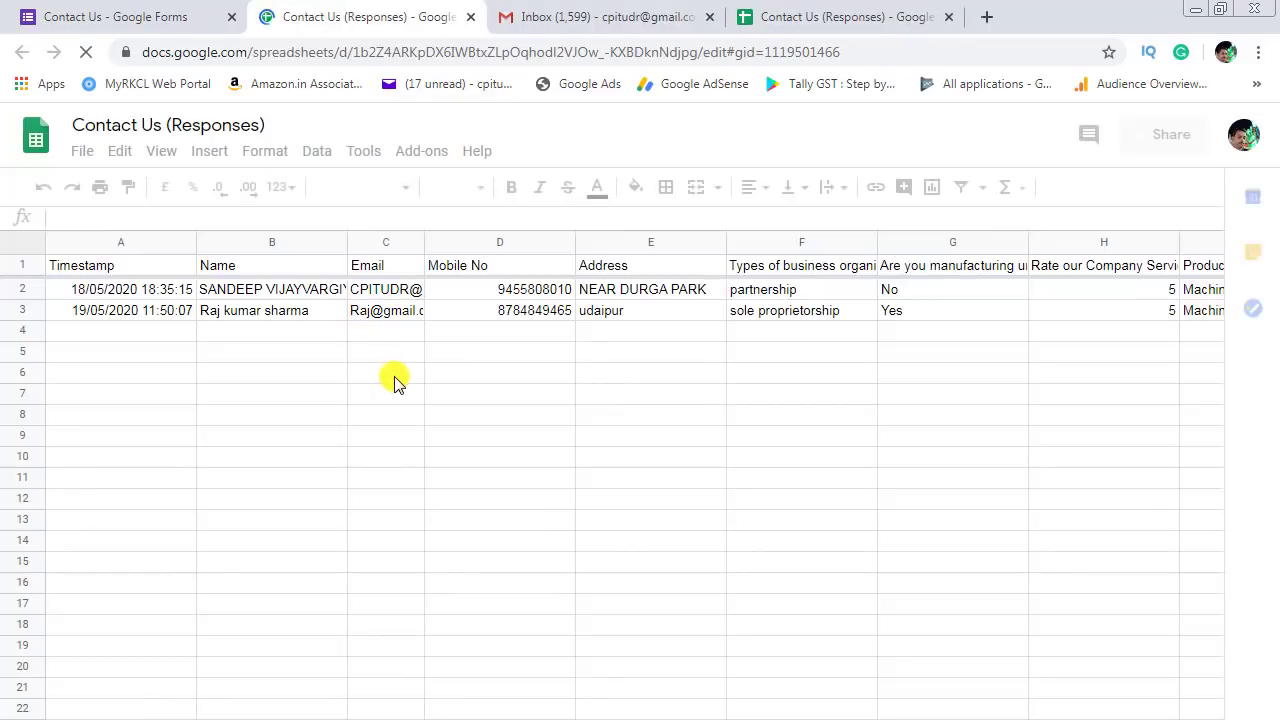
pyautogui.click(410, 376)
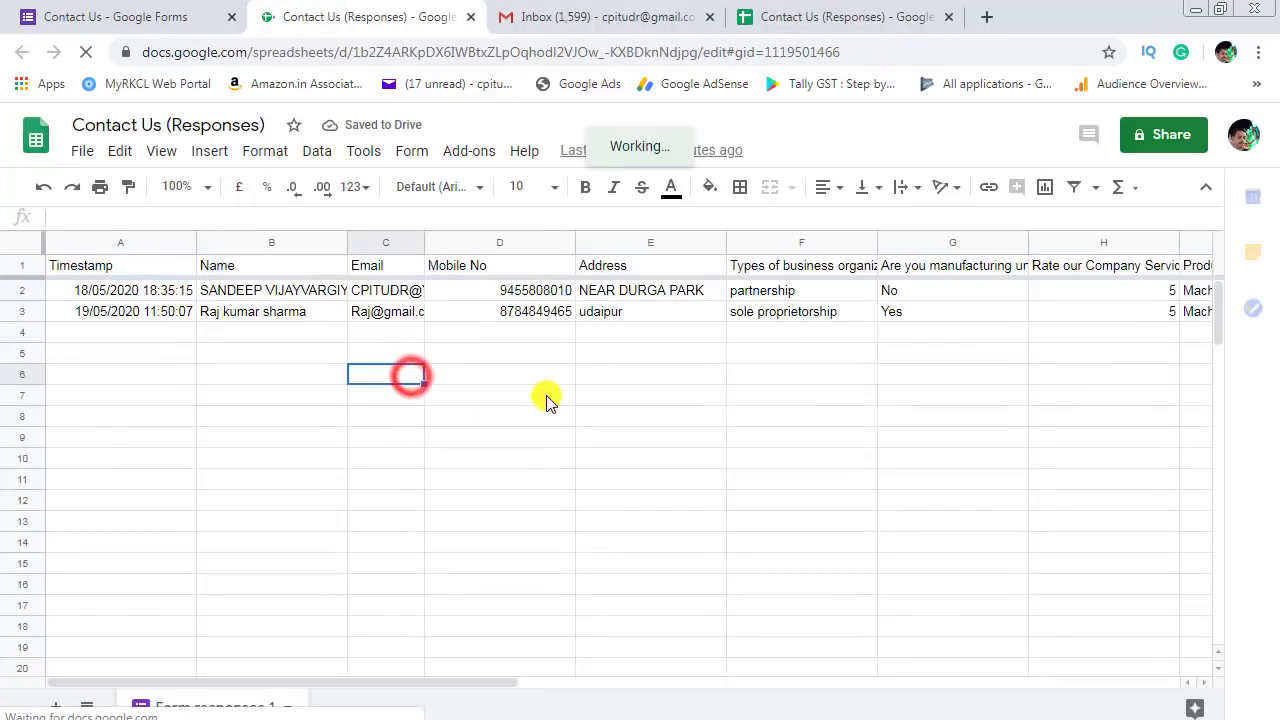
pyautogui.click(80, 160)
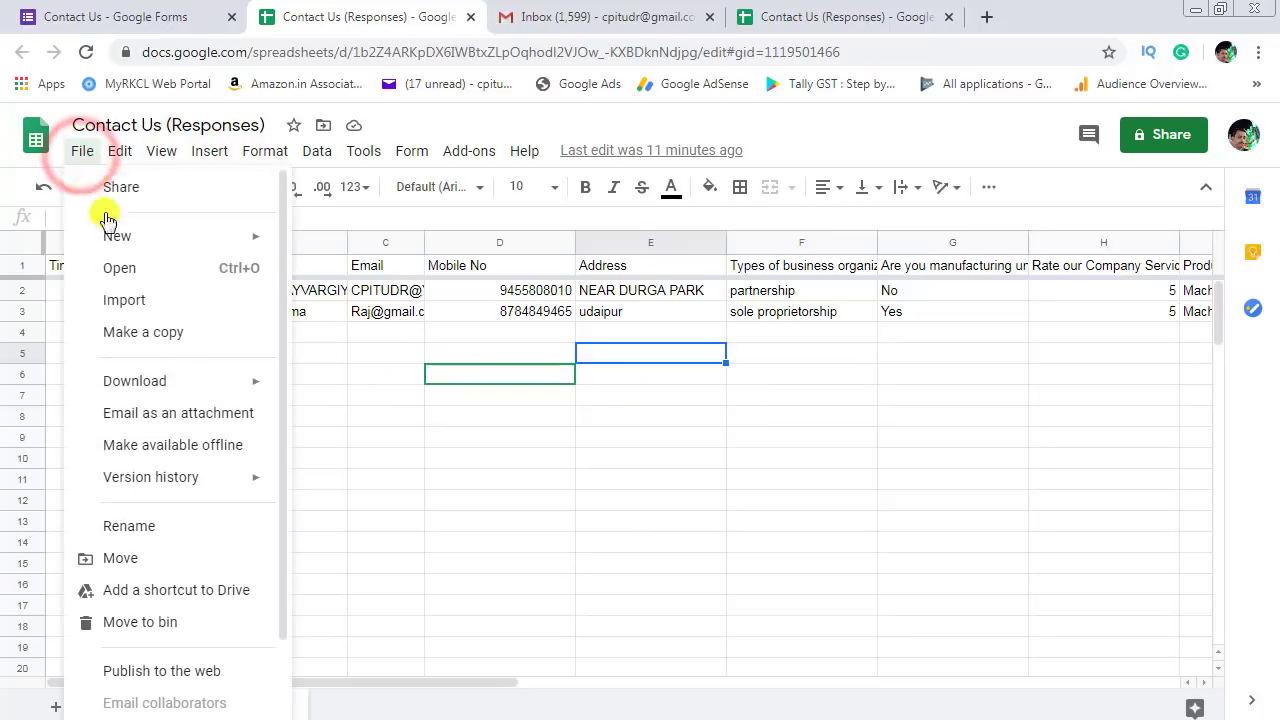
pyautogui.click(137, 380)
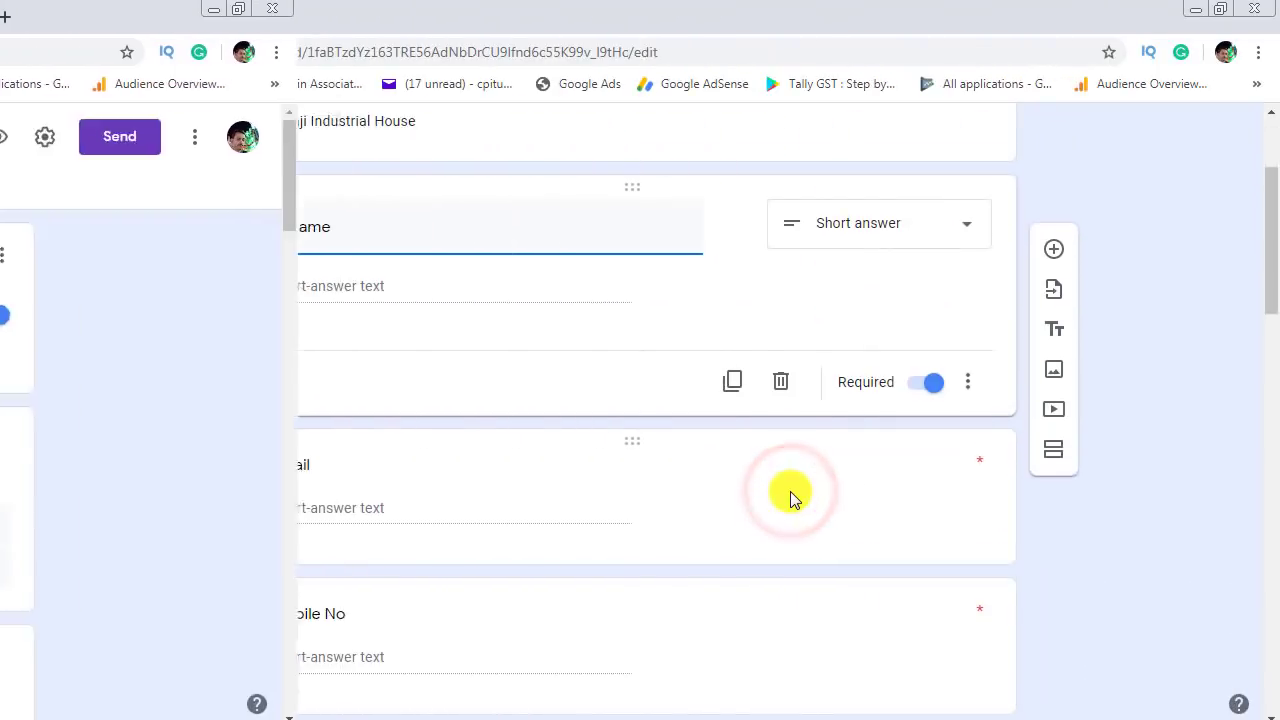
# Step: Examine the "Contact Us" form's email, link and embed HTML sending options, and close them without sending
pyautogui.scroll(2, 790, 491)
pyautogui.scroll(1, 790, 491)
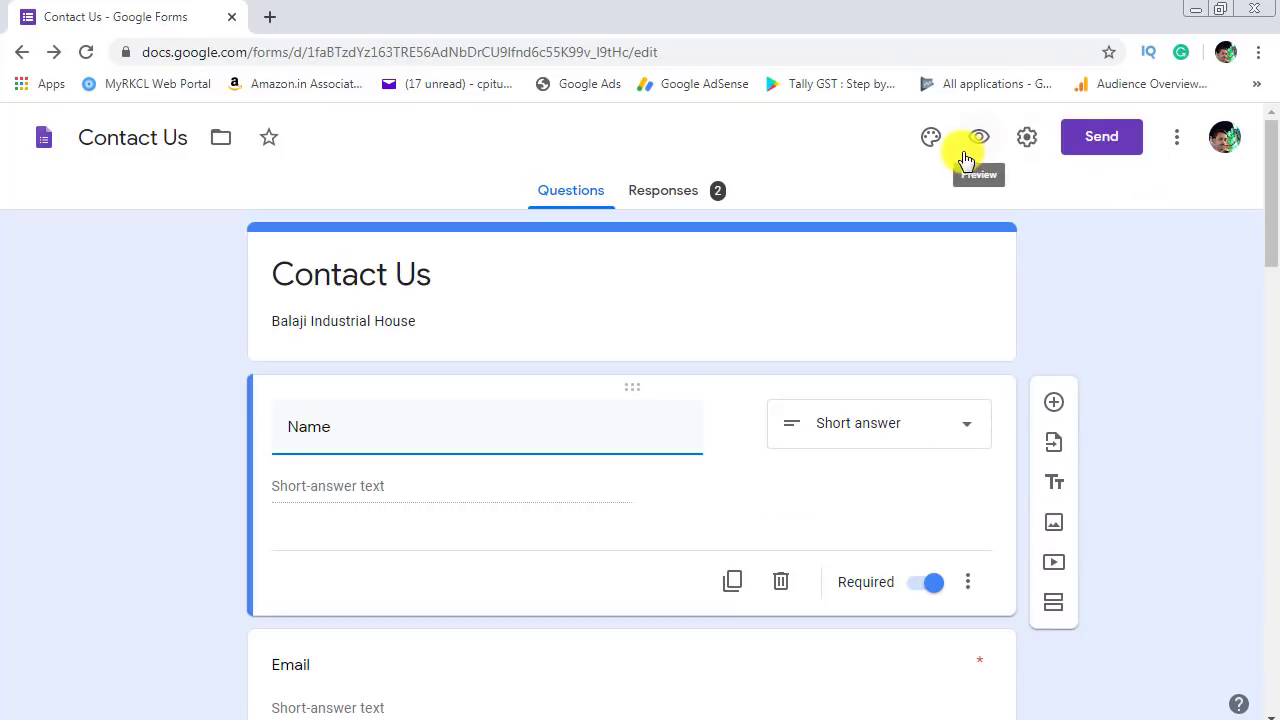
pyautogui.click(1100, 150)
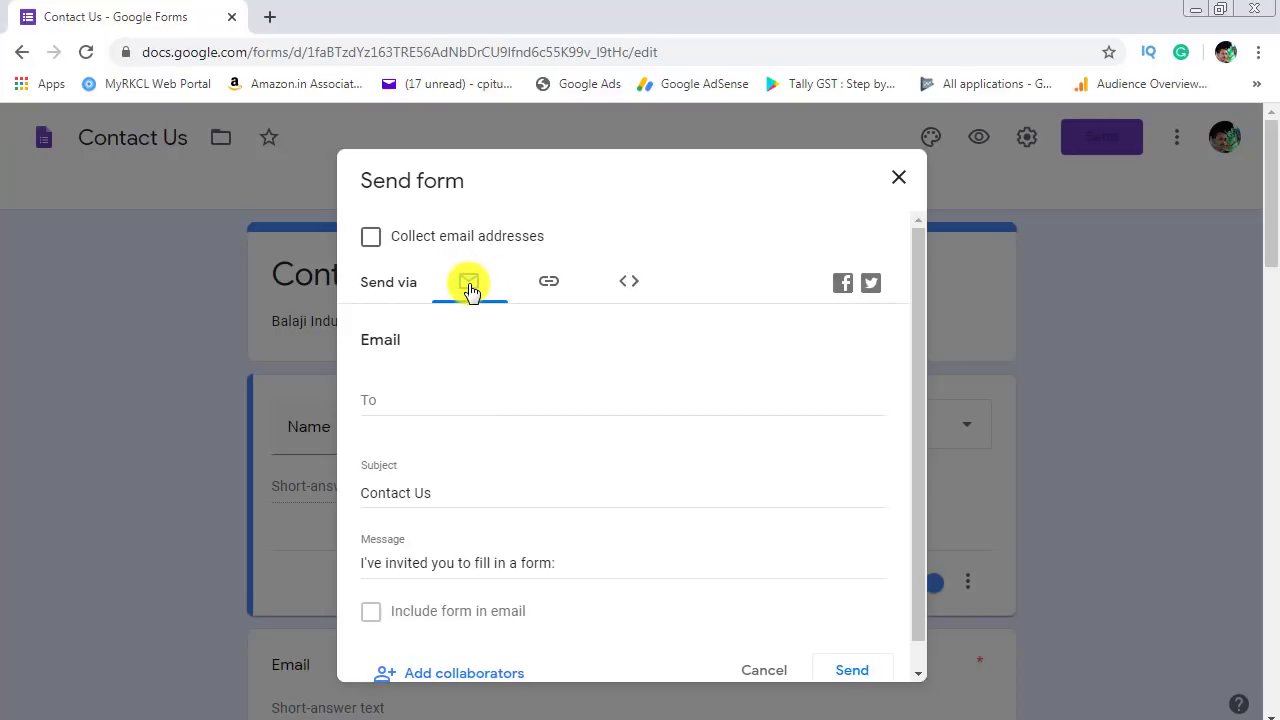
pyautogui.click(548, 290)
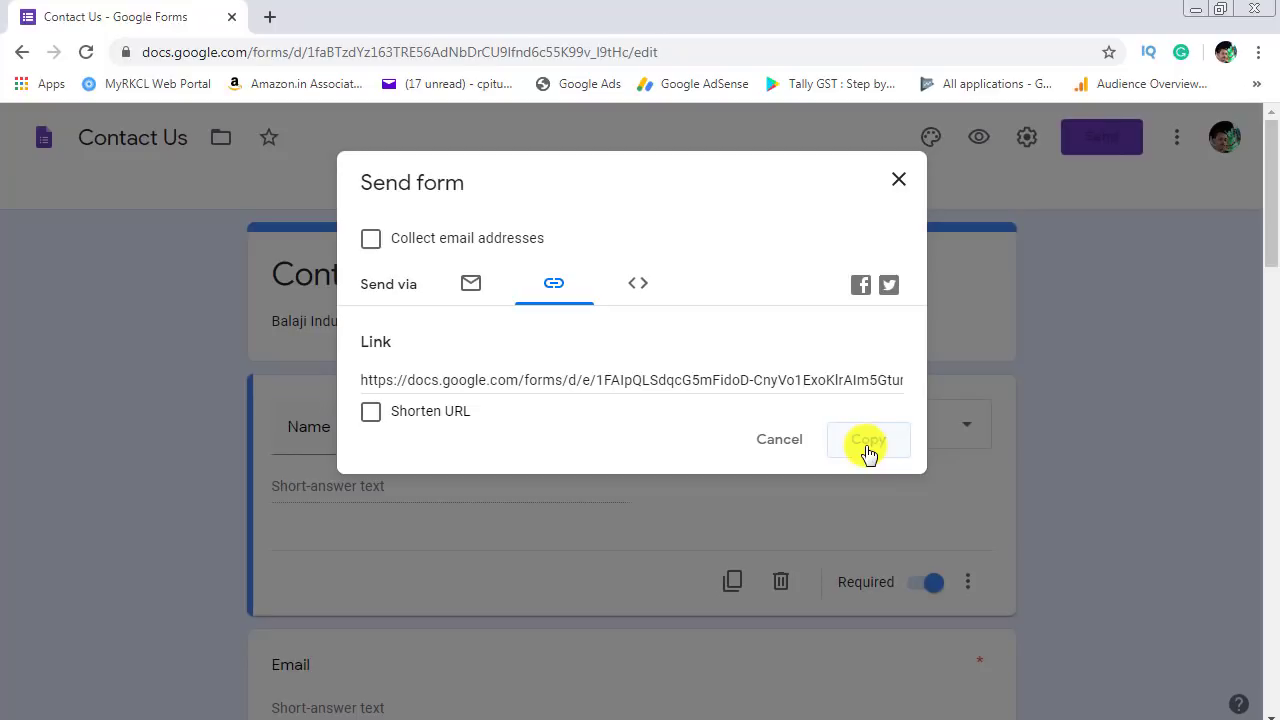
pyautogui.click(639, 286)
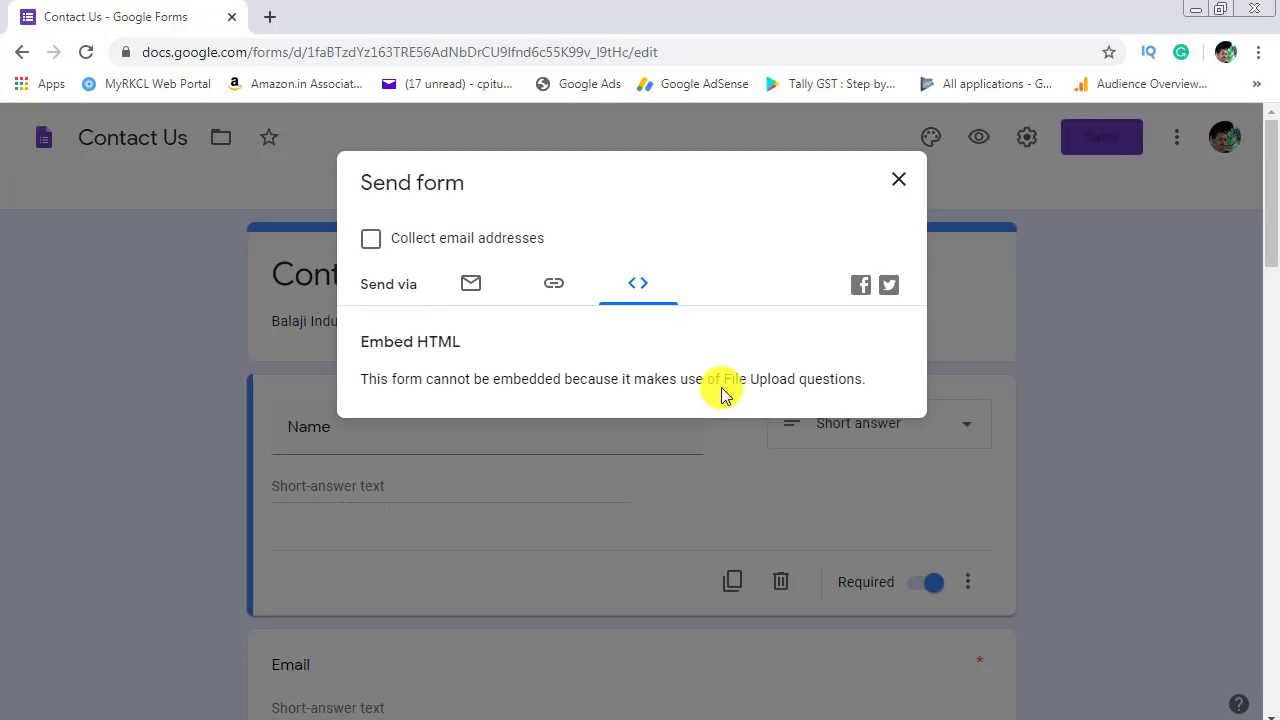
pyautogui.click(472, 284)
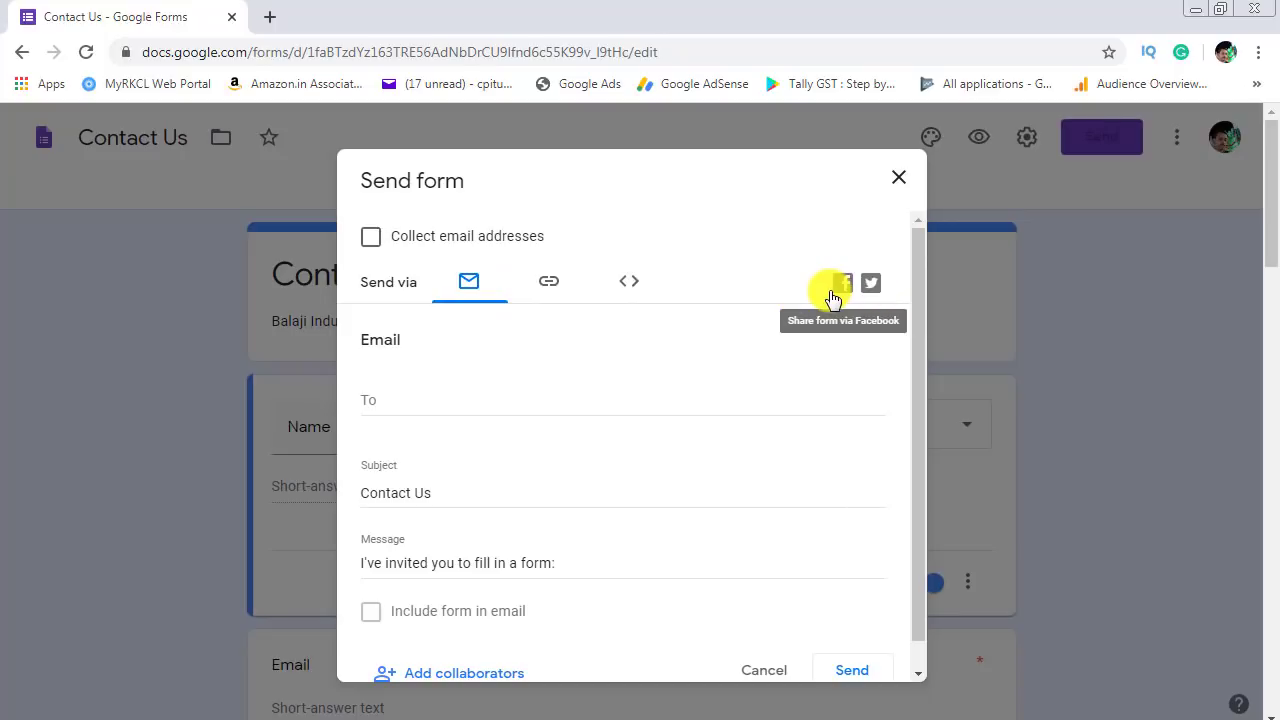
pyautogui.click(898, 177)
pyautogui.scroll(-7, 667, 412)
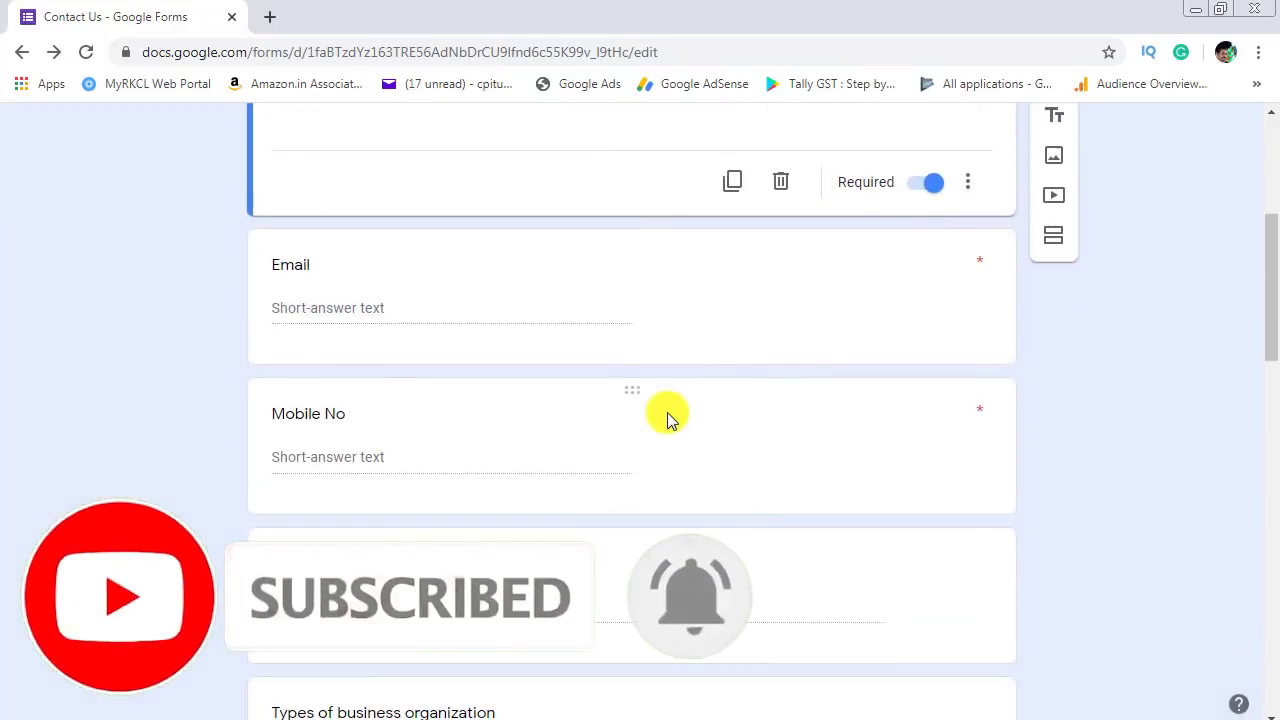